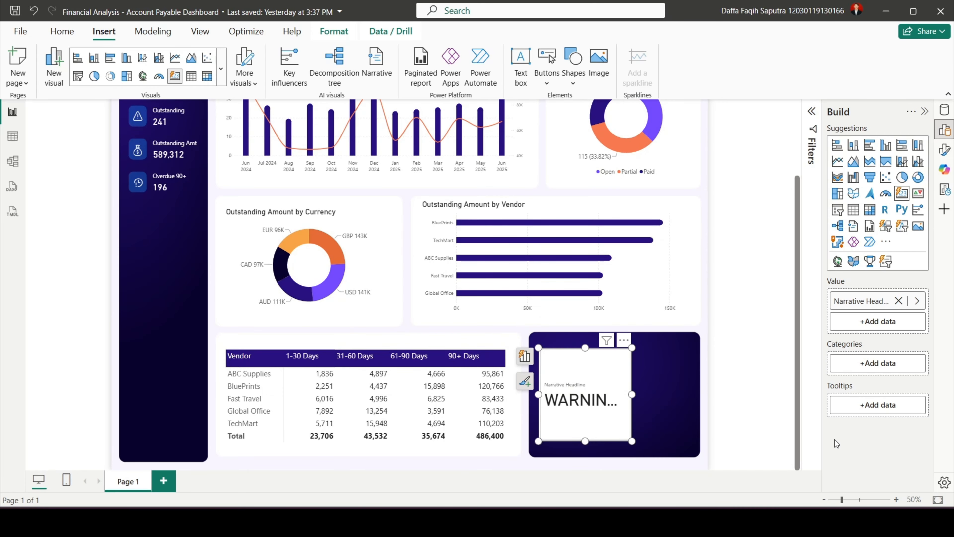
# - Set the callout value's font size on the Narrative Headline card to 24
pyautogui.click(944, 149)
pyautogui.click(884, 190)
pyautogui.click(852, 332)
pyautogui.scroll(-4, 851, 338)
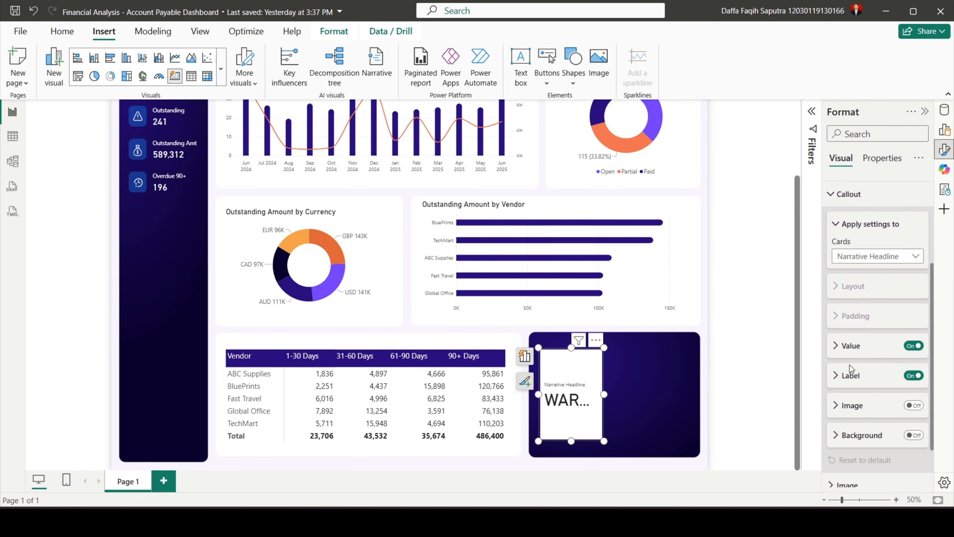
pyautogui.click(851, 345)
pyautogui.scroll(-3, 864, 339)
pyautogui.doubleClick(901, 263)
pyautogui.write('24')
# - Adjust the display toggles for the Narrative Headline card's elements
pyautogui.click(848, 315)
pyautogui.click(913, 432)
pyautogui.click(913, 462)
pyautogui.scroll(5, 875, 319)
pyautogui.click(850, 307)
pyautogui.click(914, 305)
pyautogui.click(913, 335)
pyautogui.click(913, 365)
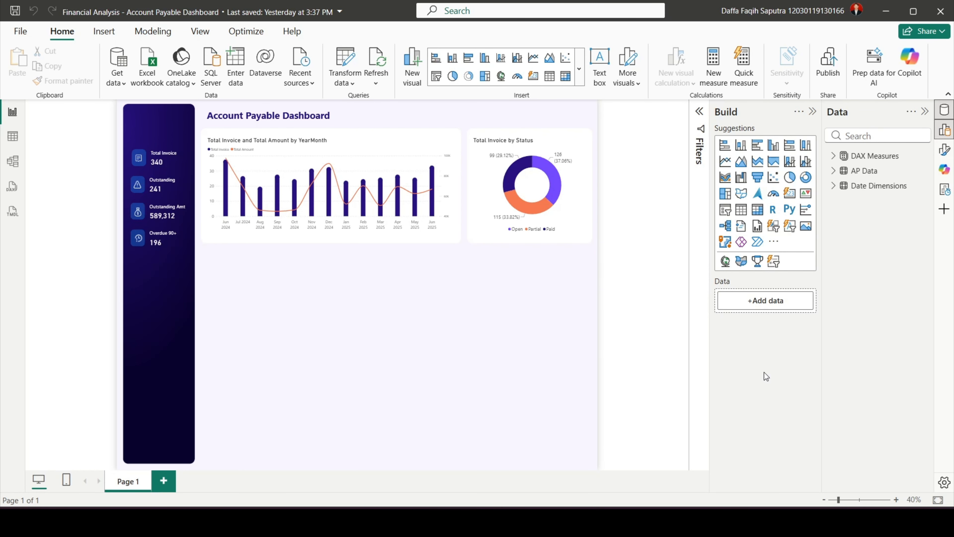
# - Insert a rounded rectangle shape on the report page below the combo chart
pyautogui.click(113, 31)
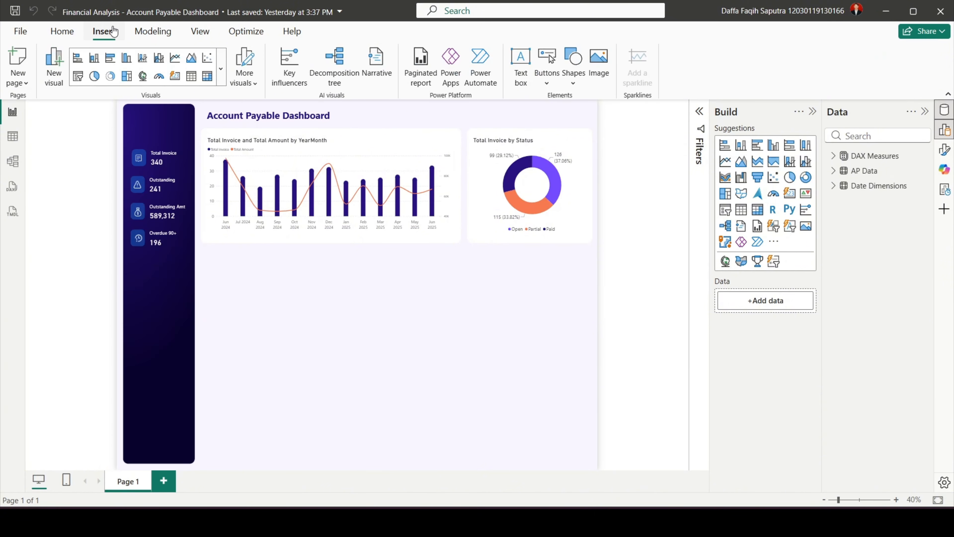
pyautogui.click(576, 79)
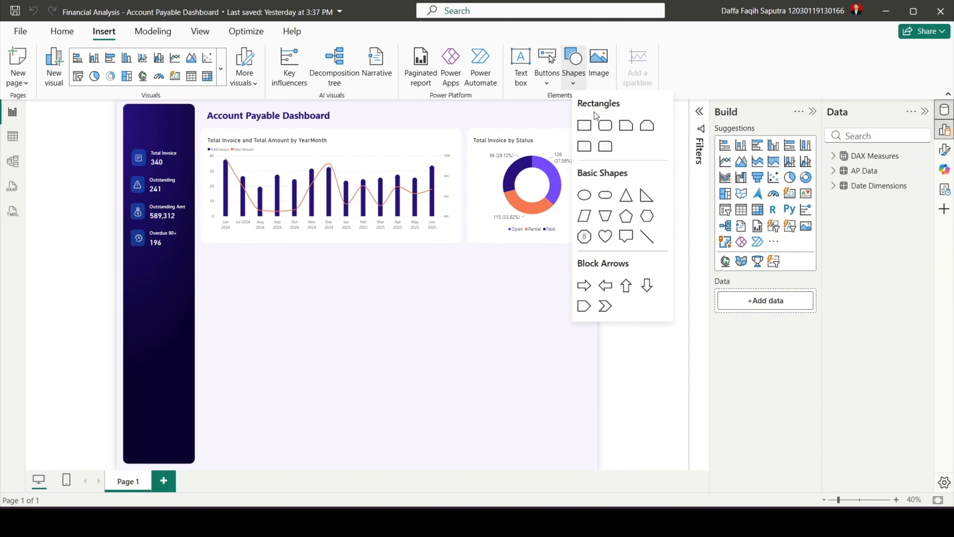
pyautogui.click(605, 126)
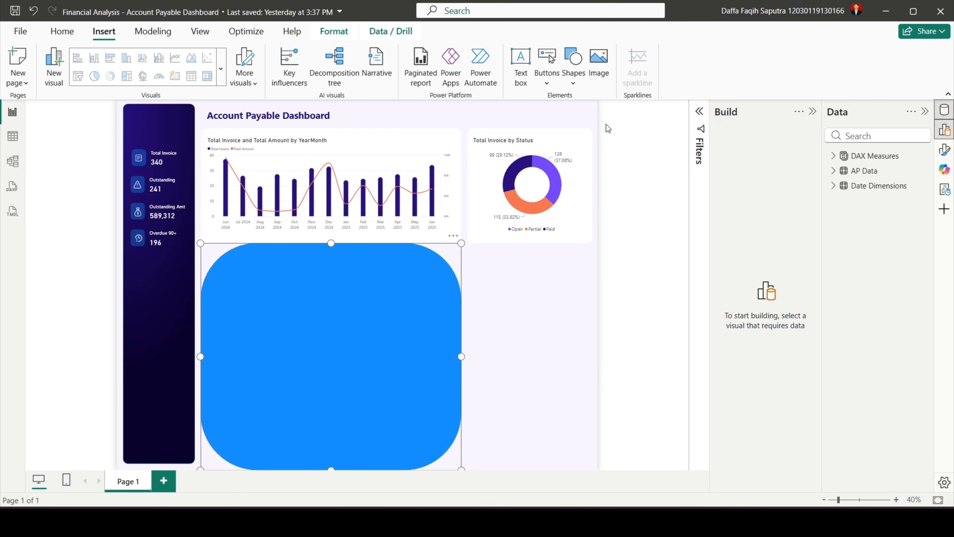
# - Set the rounded rectangle's height to 420 and its width to 605
pyautogui.click(944, 150)
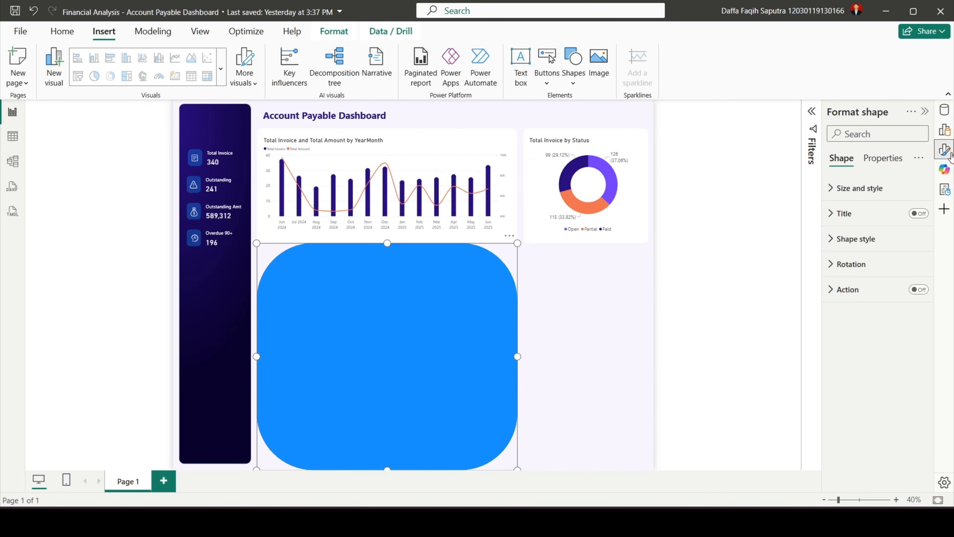
pyautogui.click(846, 188)
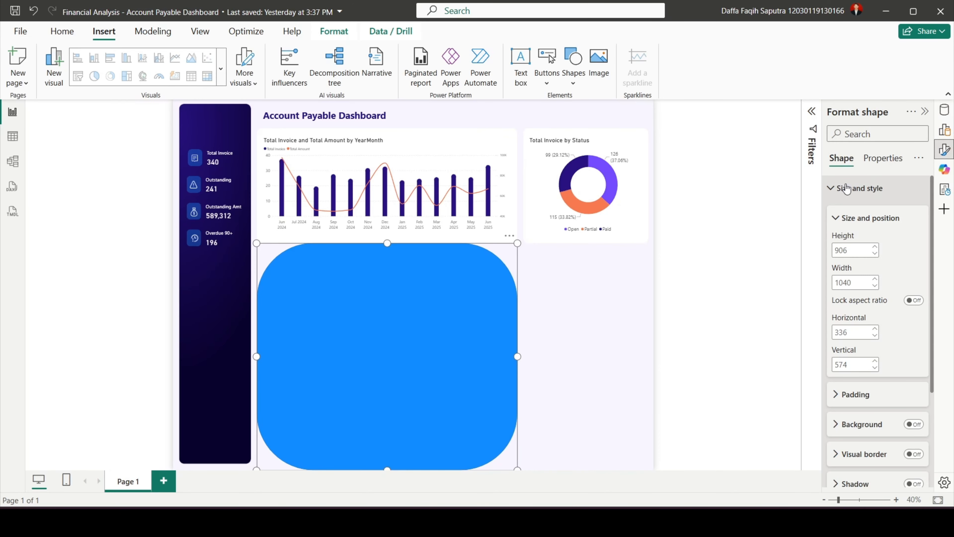
pyautogui.doubleClick(850, 250)
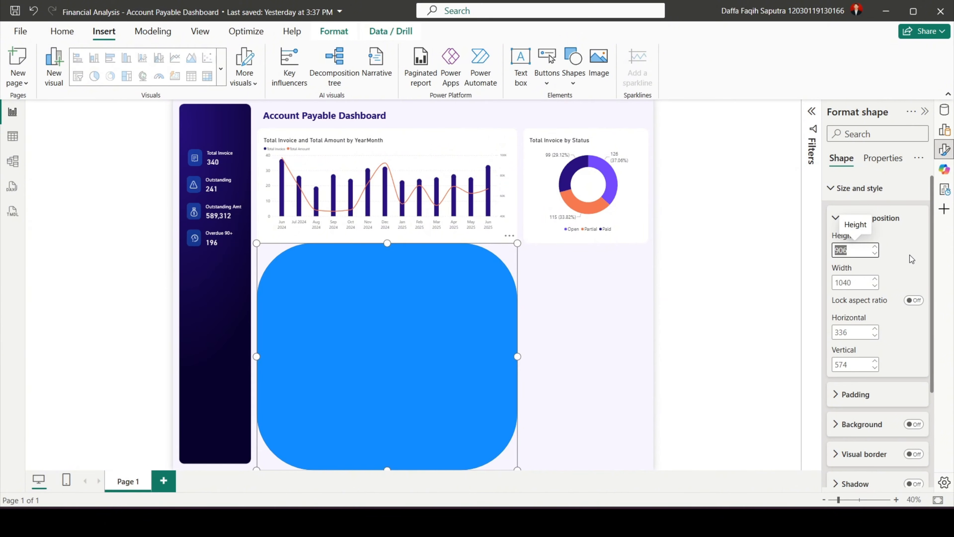
pyautogui.write('420')
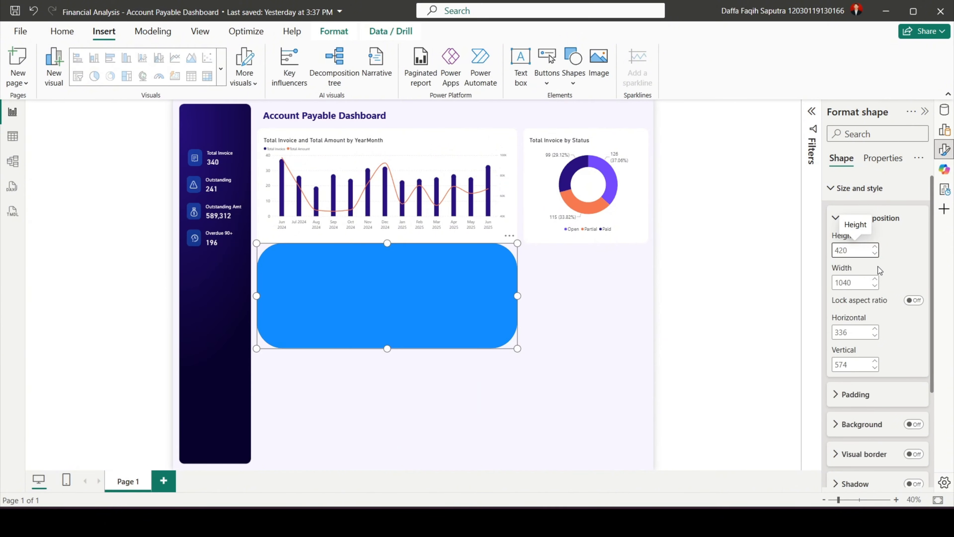
pyautogui.doubleClick(852, 282)
pyautogui.press('BackSpace')
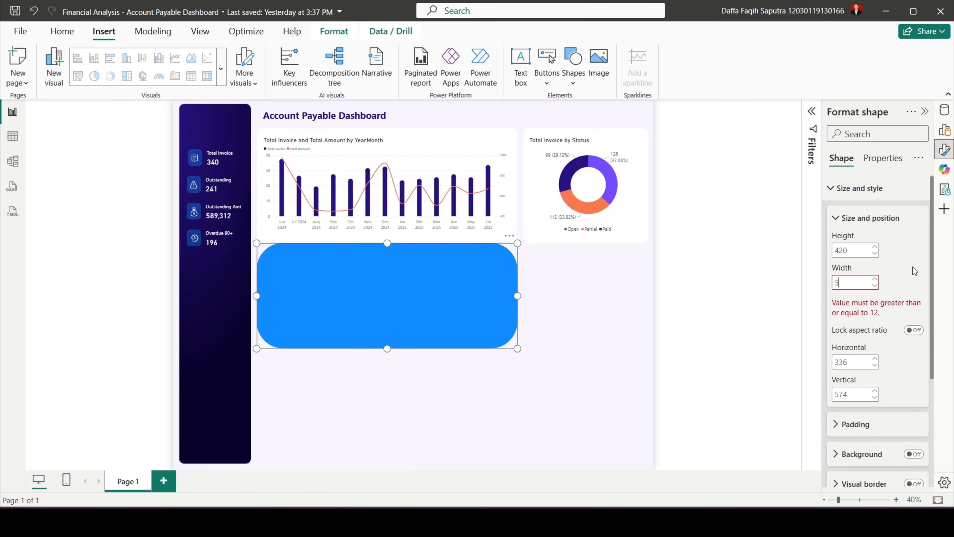
pyautogui.write('605')
pyautogui.press('Return')
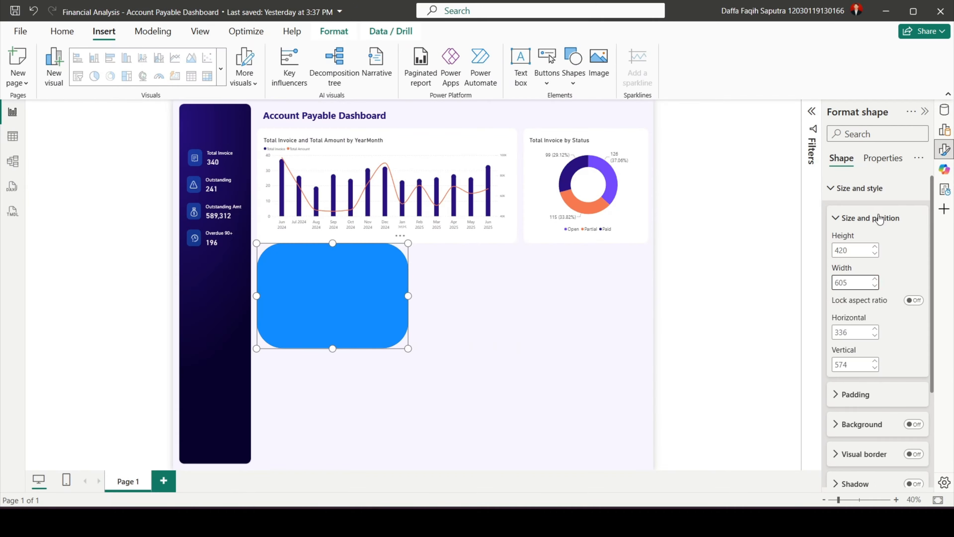
pyautogui.click(876, 192)
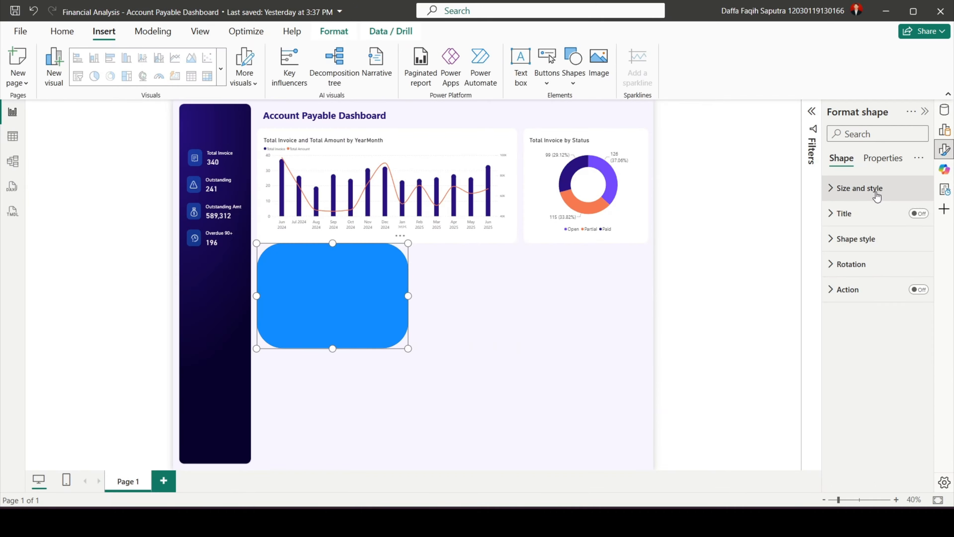
# - Change the shape to Rounded rectangle (px) with a 20 px corner radius and no border
pyautogui.click(867, 240)
pyautogui.click(864, 300)
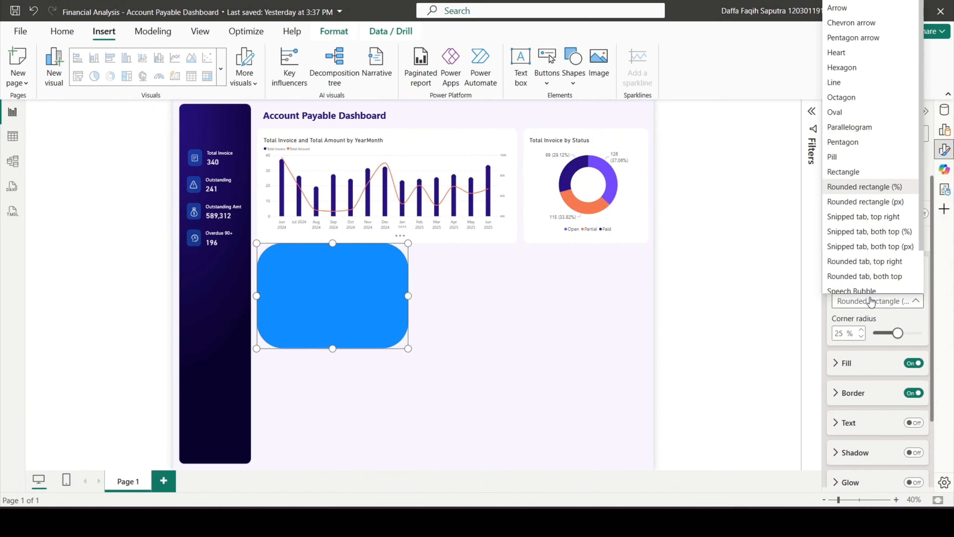
pyautogui.click(898, 206)
pyautogui.doubleClick(844, 333)
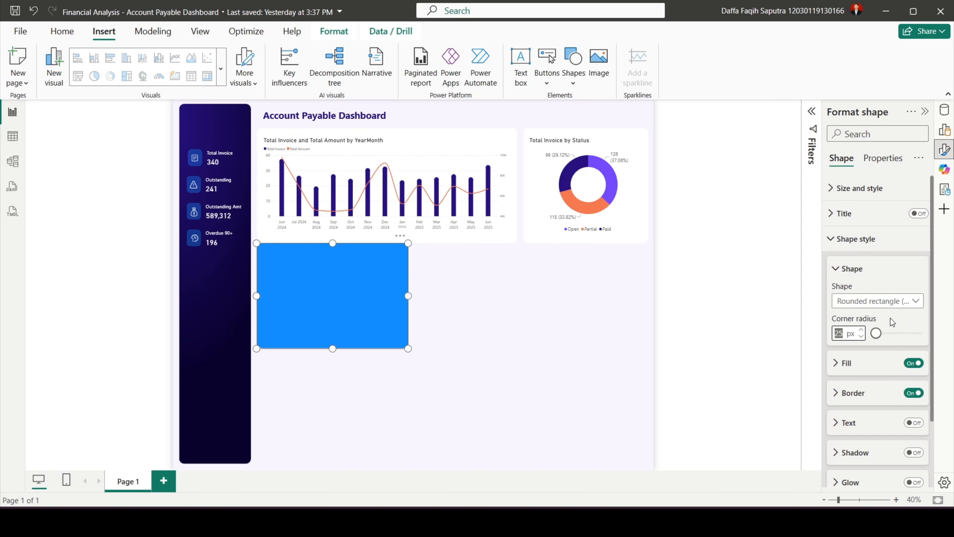
pyautogui.write('20')
pyautogui.click(913, 393)
# - Fill the rectangle with white and shift it down slightly to leave a gap below the combo chart
pyautogui.click(840, 362)
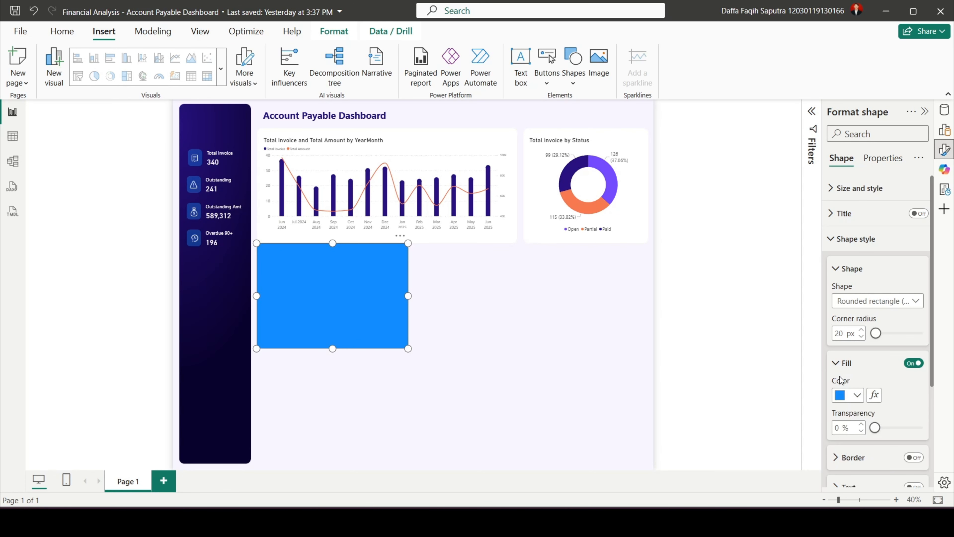
pyautogui.click(842, 395)
pyautogui.click(768, 317)
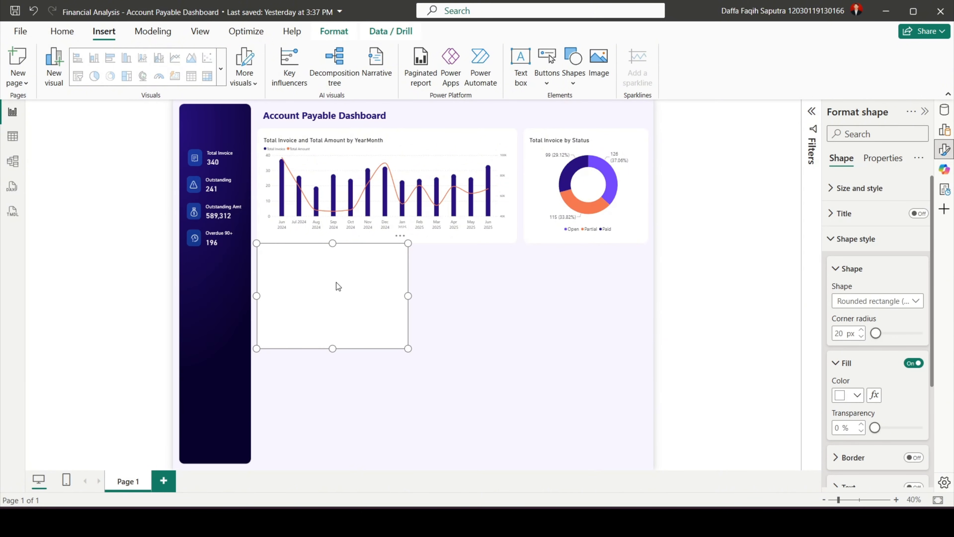
pyautogui.moveTo(336, 276); pyautogui.dragTo(336, 285)
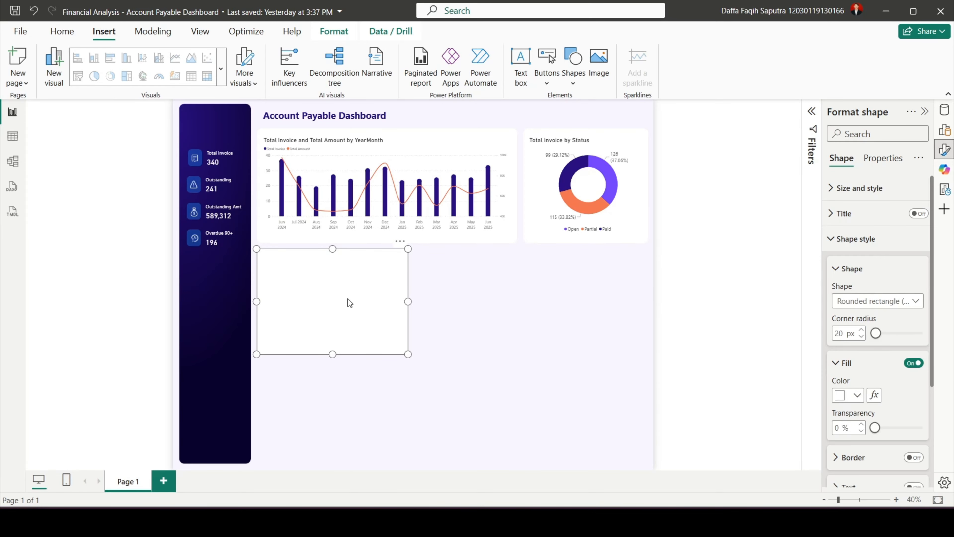
pyautogui.click(686, 330)
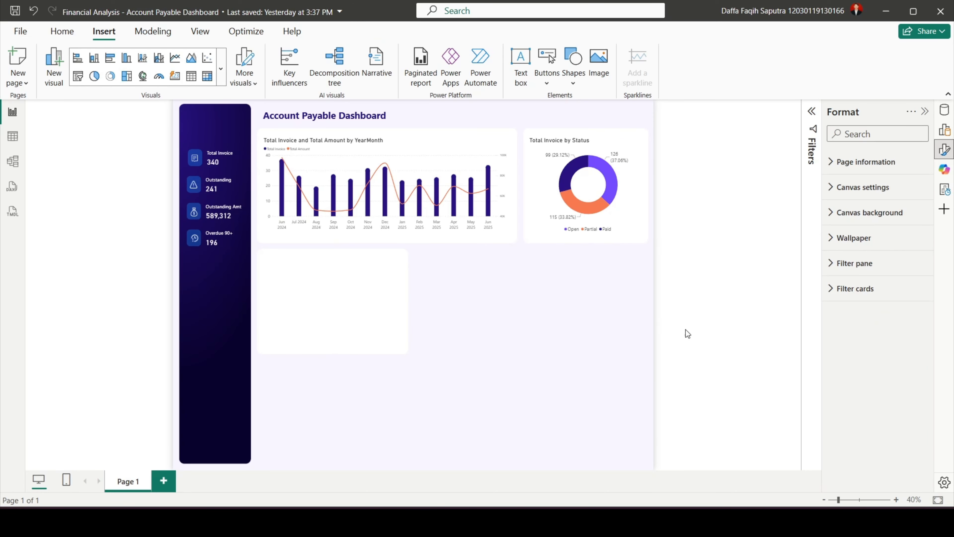
# - Add a donut chart with the Currency field from AP Data as its legend
pyautogui.click(944, 130)
pyautogui.click(917, 177)
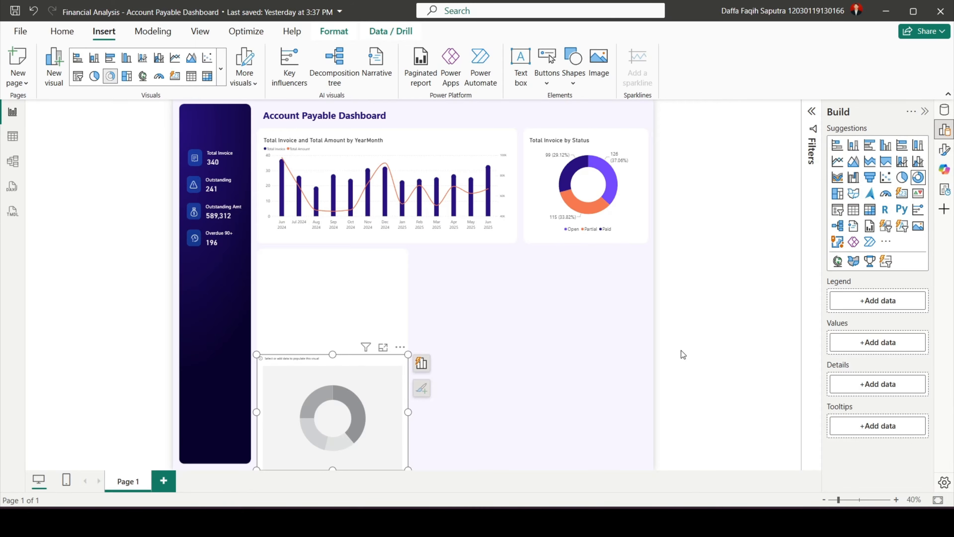
pyautogui.click(883, 301)
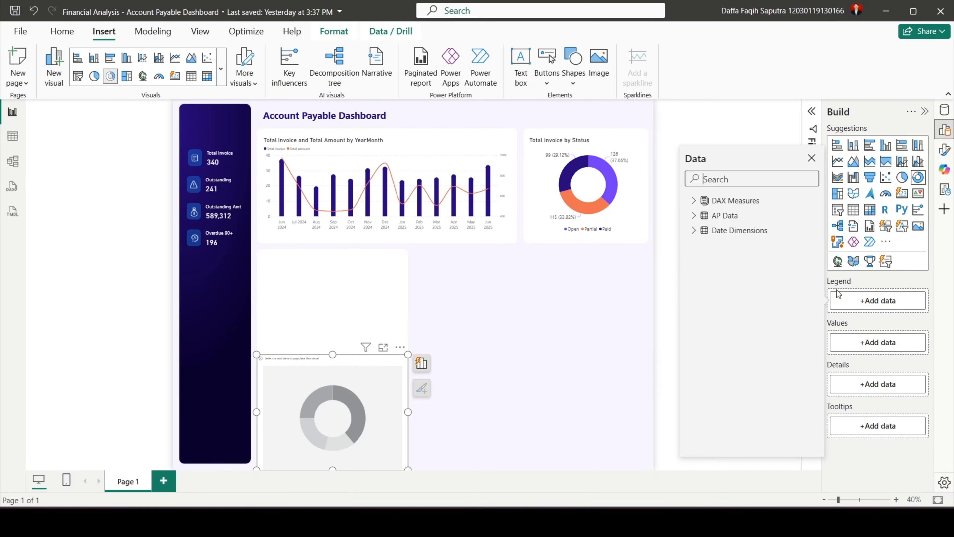
pyautogui.click(693, 217)
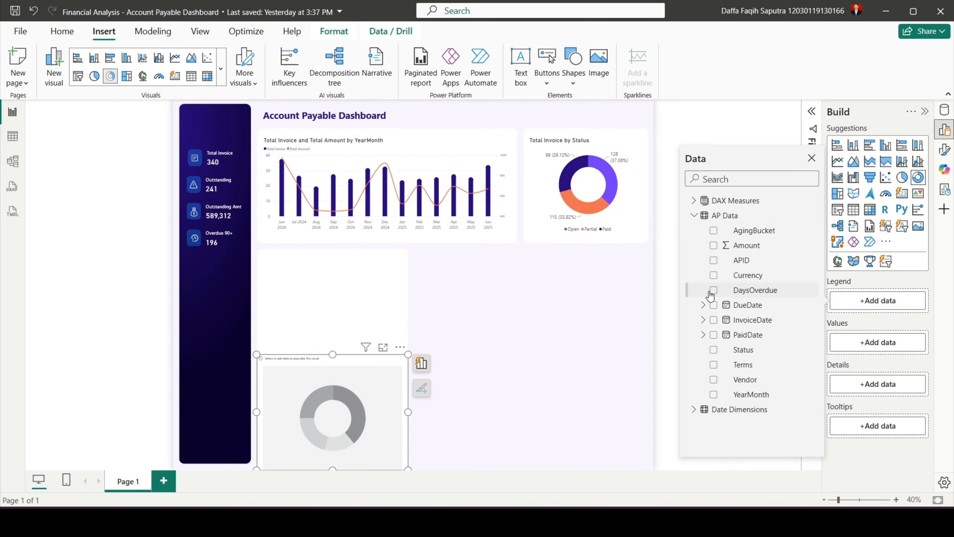
pyautogui.click(713, 277)
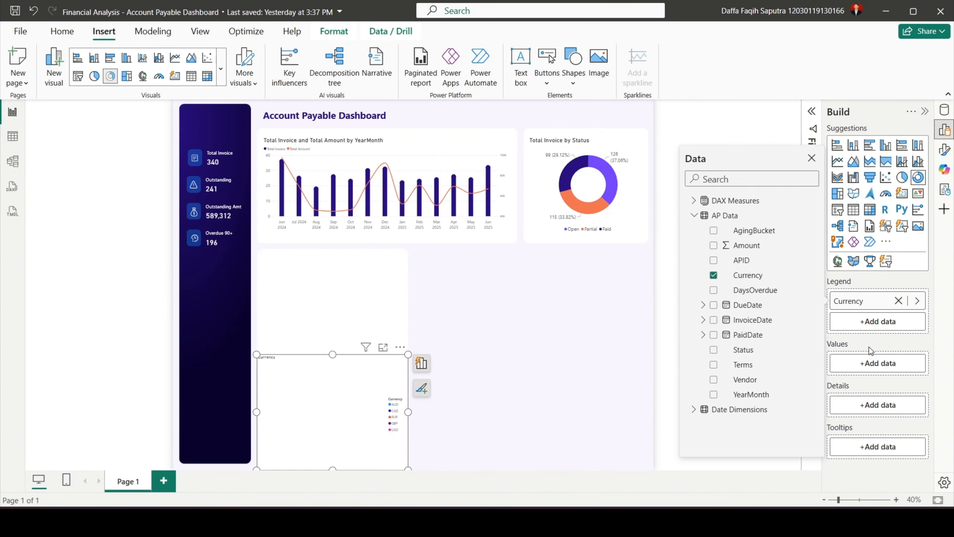
# - Add the Outstanding Amount measure from DAX Measures as the donut chart's values
pyautogui.click(882, 364)
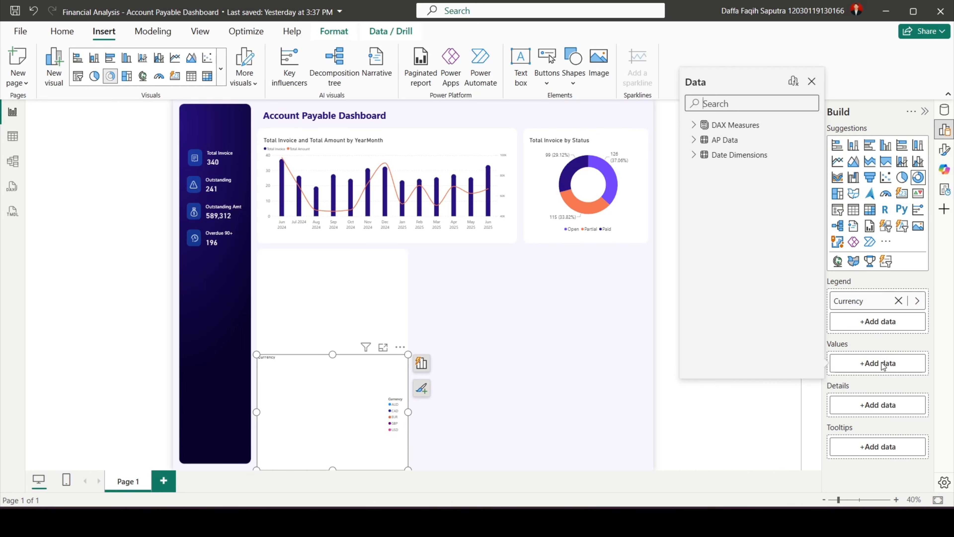
pyautogui.click(694, 126)
pyautogui.click(713, 184)
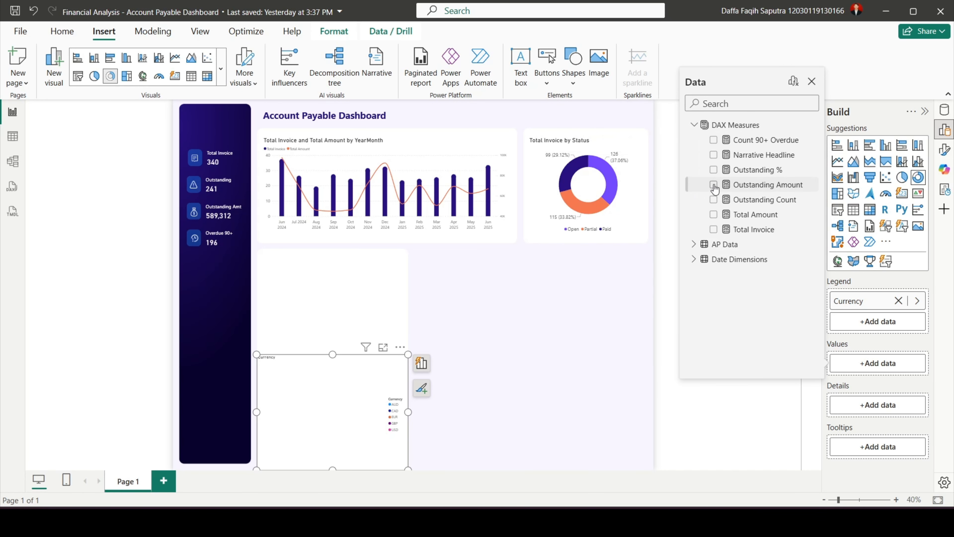
pyautogui.click(812, 81)
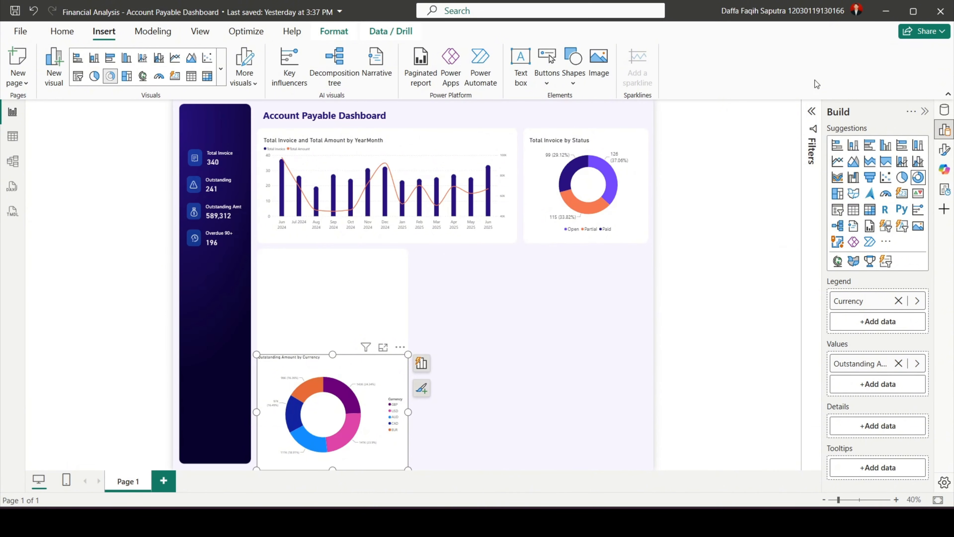
# - Set the currency donut chart's height to 345 and its width to 545
pyautogui.click(947, 151)
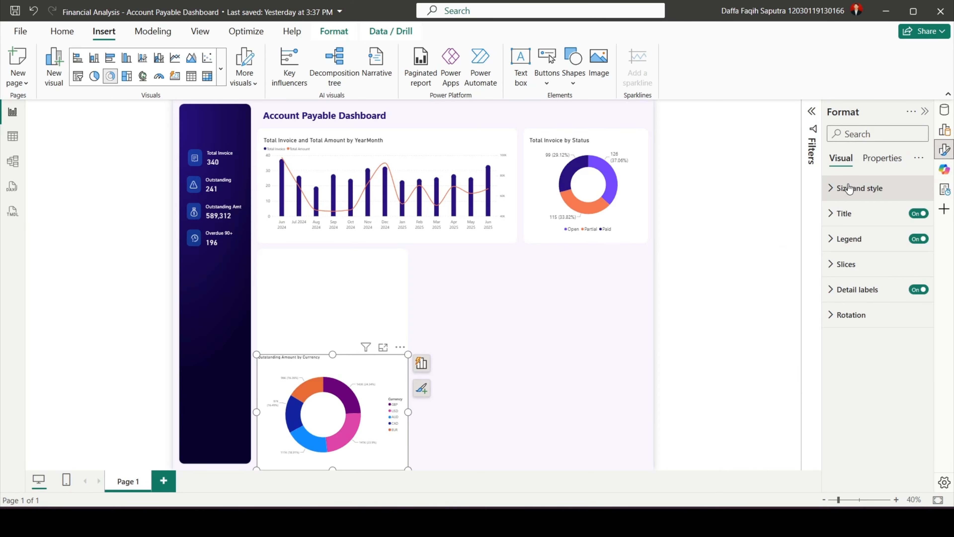
pyautogui.click(849, 188)
pyautogui.moveTo(834, 250); pyautogui.dragTo(910, 250)
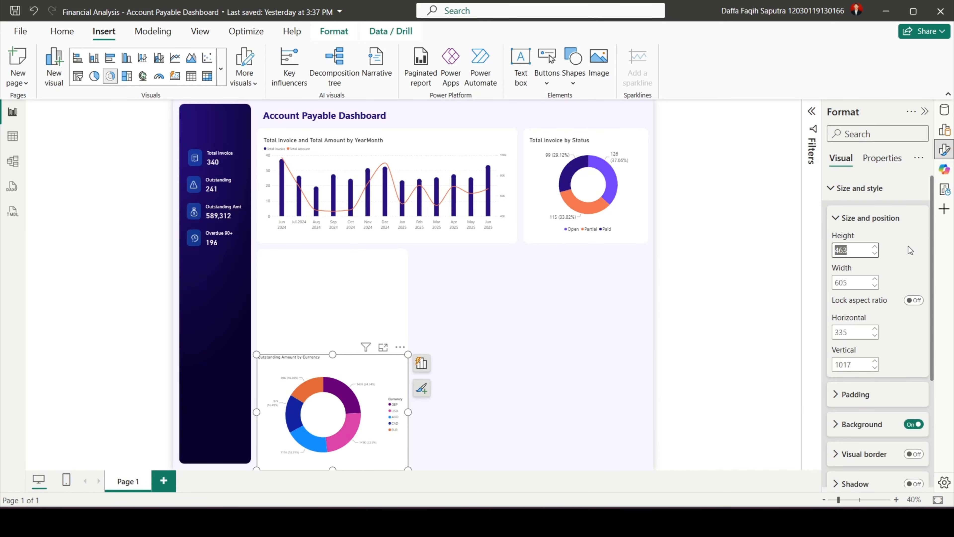
pyautogui.write('345')
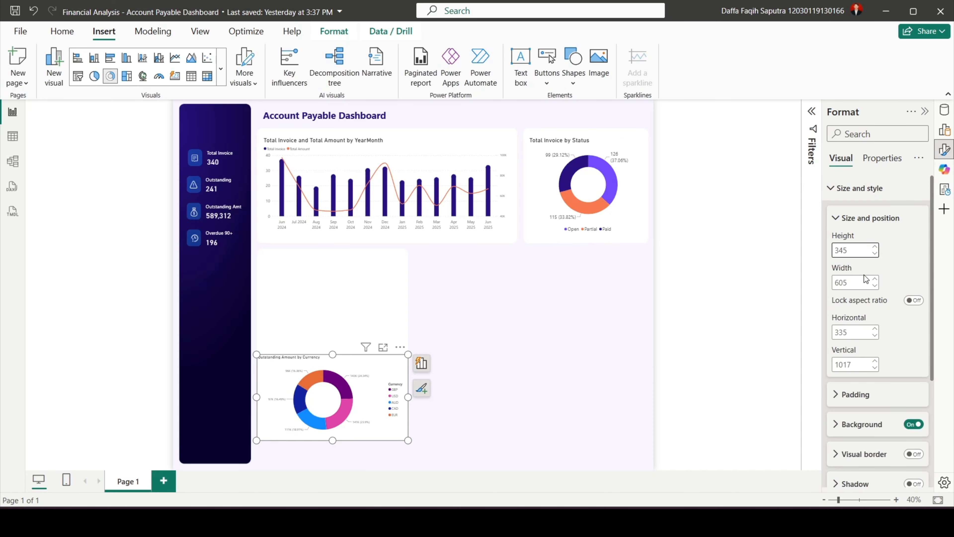
pyautogui.doubleClick(860, 280)
pyautogui.write('545')
# - Turn off the currency donut chart's background and move the chart onto the white rectangle
pyautogui.click(914, 423)
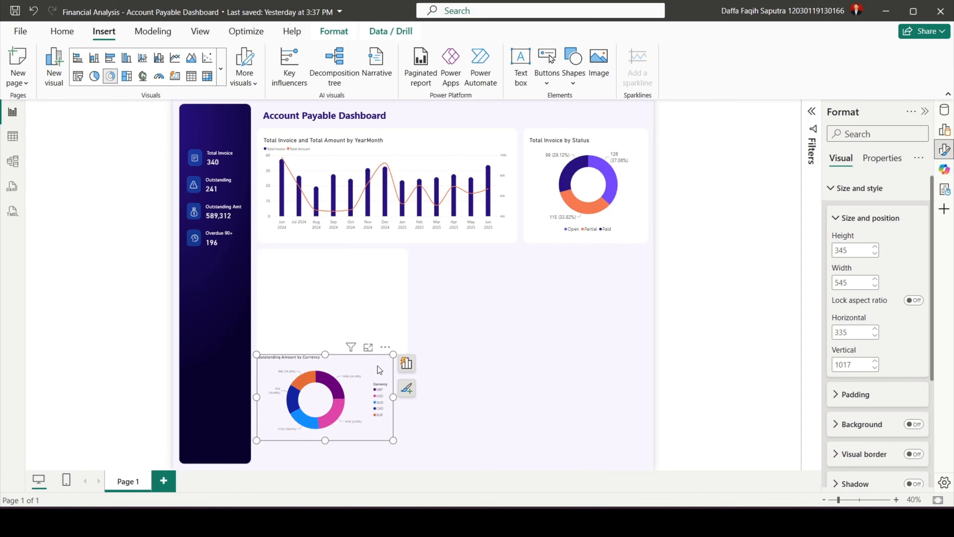
pyautogui.moveTo(377, 365); pyautogui.dragTo(387, 273)
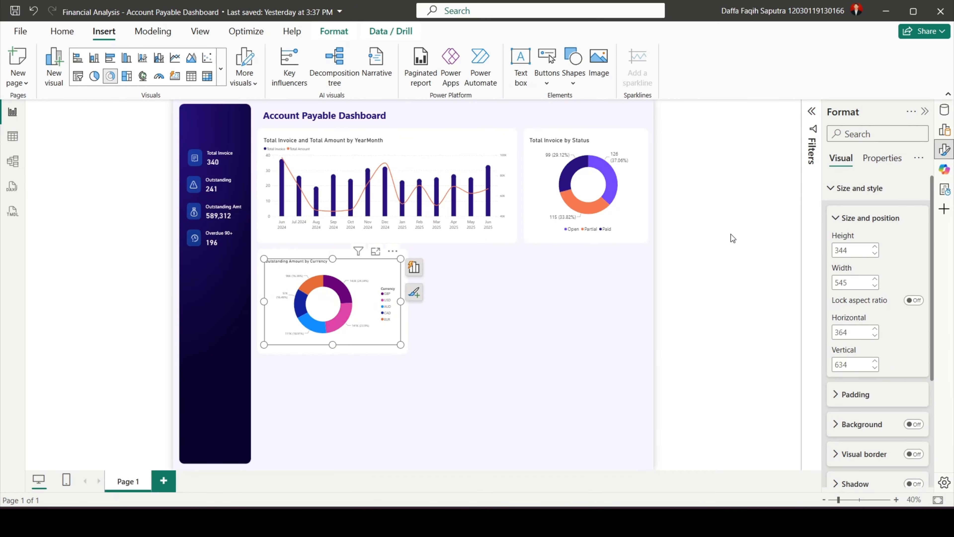
pyautogui.click(854, 189)
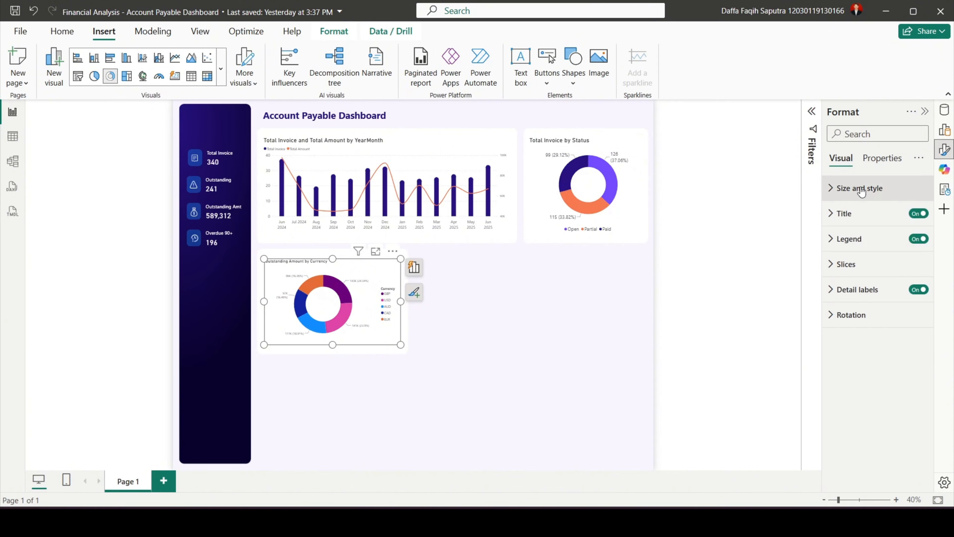
# - Set the title font size of the currency donut chart to 20
pyautogui.click(846, 216)
pyautogui.doubleClick(902, 340)
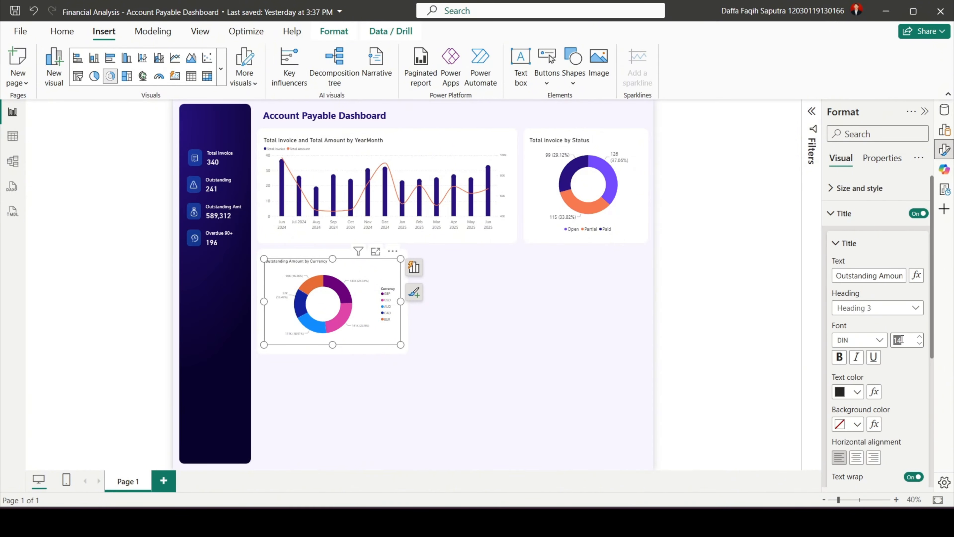
pyautogui.write('20')
pyautogui.press('Return')
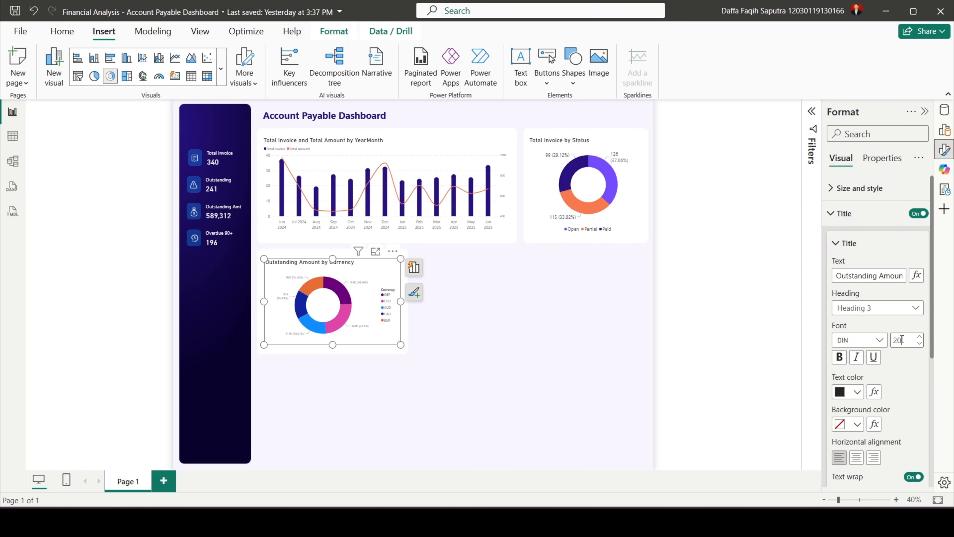
pyautogui.click(865, 217)
# - Turn off the currency donut chart's legend and set its GBP slice color to #E66C37
pyautogui.click(917, 239)
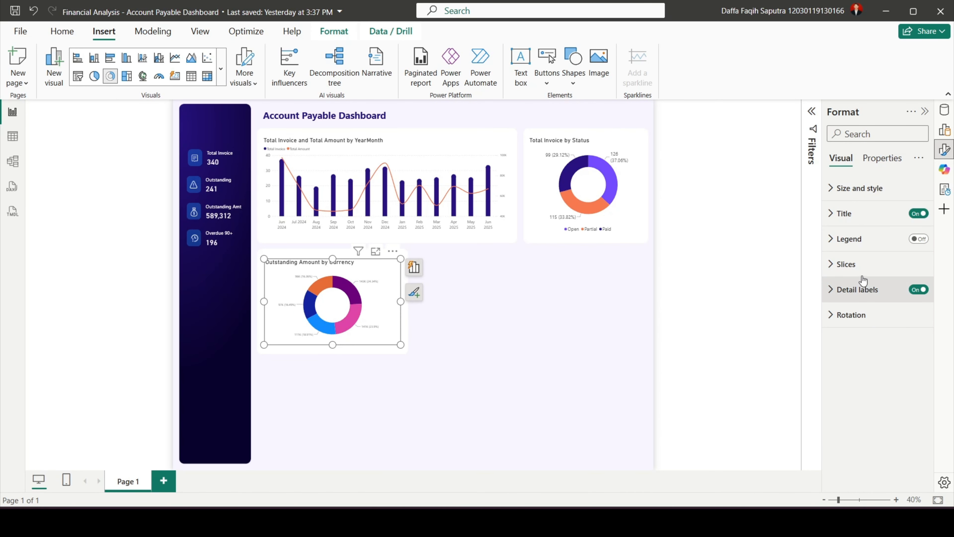
pyautogui.click(846, 264)
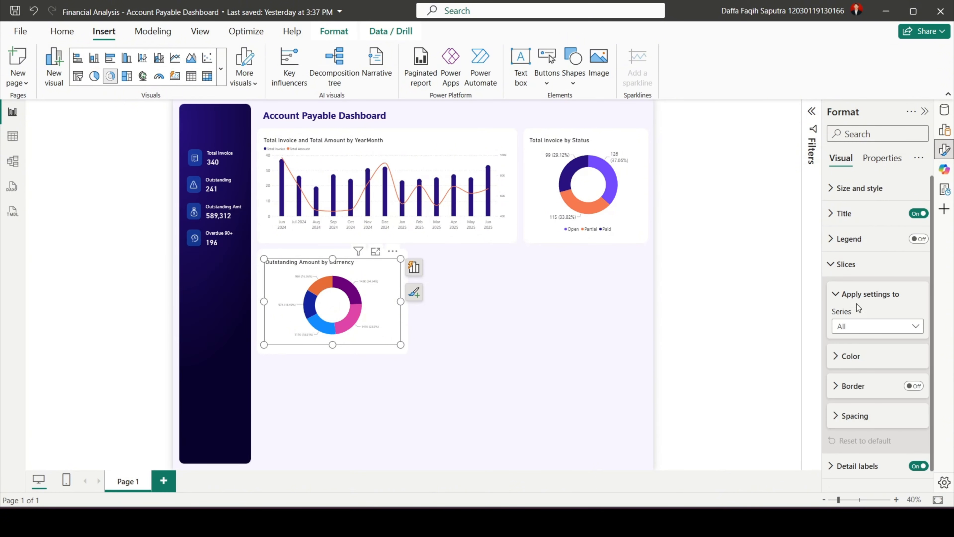
pyautogui.click(882, 331)
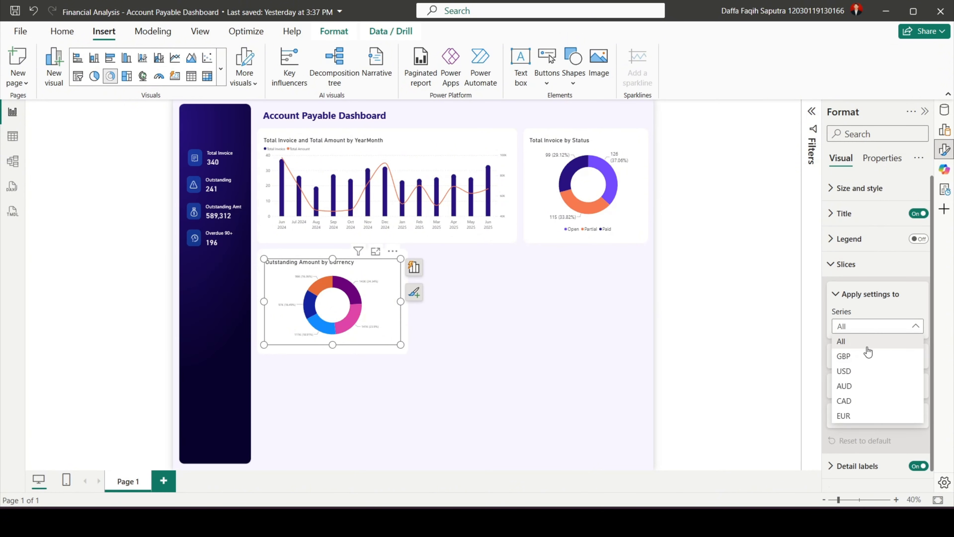
pyautogui.click(857, 357)
pyautogui.click(846, 358)
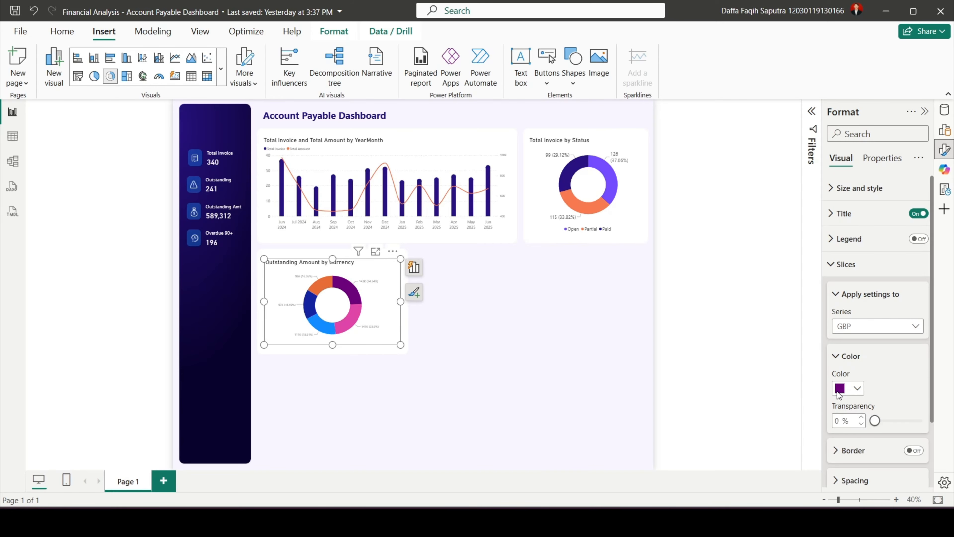
pyautogui.click(841, 389)
pyautogui.click(806, 363)
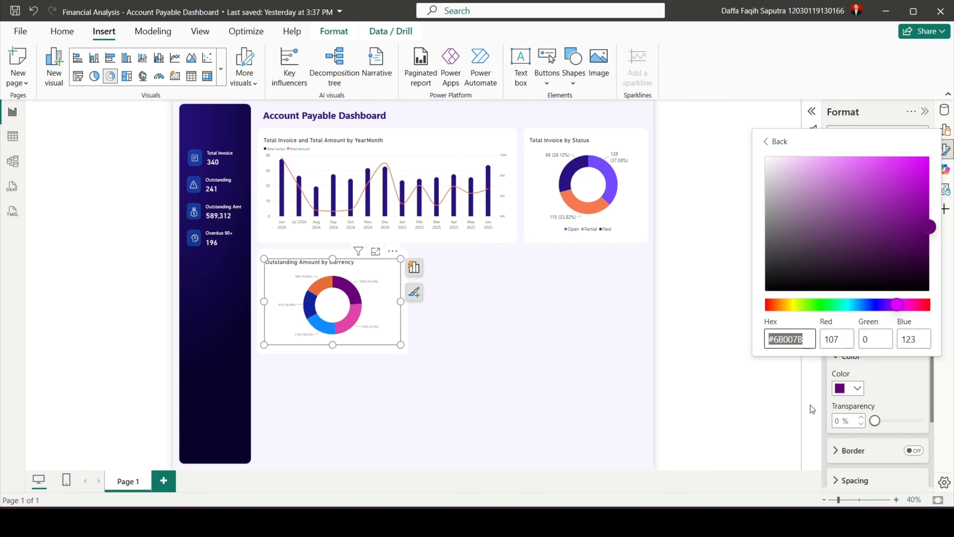
pyautogui.write('#E66C37')
pyautogui.click(925, 375)
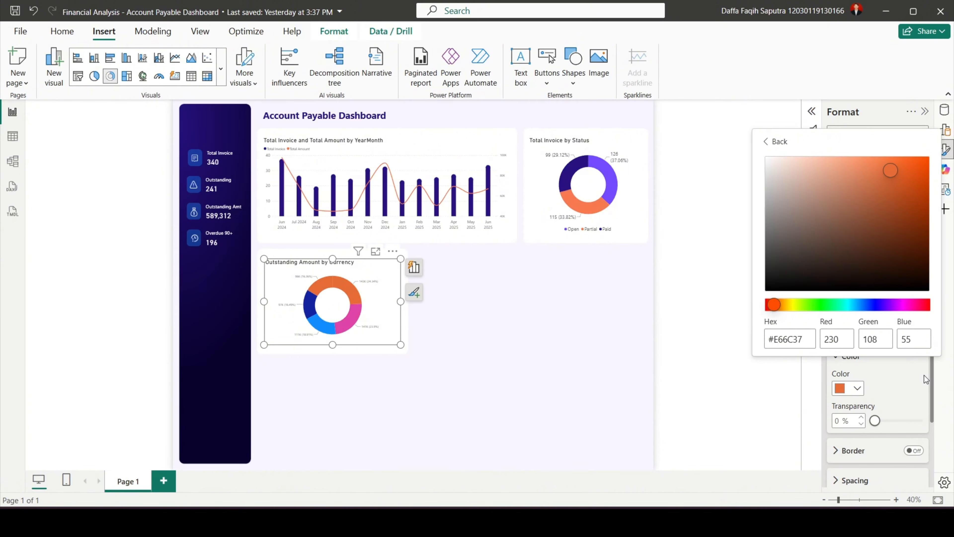
pyautogui.click(744, 428)
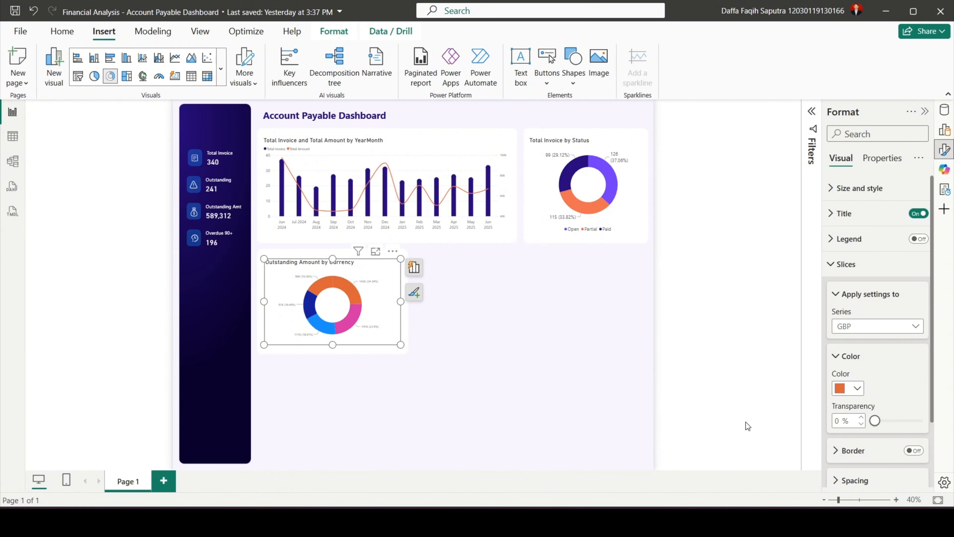
# - Set the color of the USD slice in the currency donut chart to #744BFF
pyautogui.click(864, 326)
pyautogui.click(862, 371)
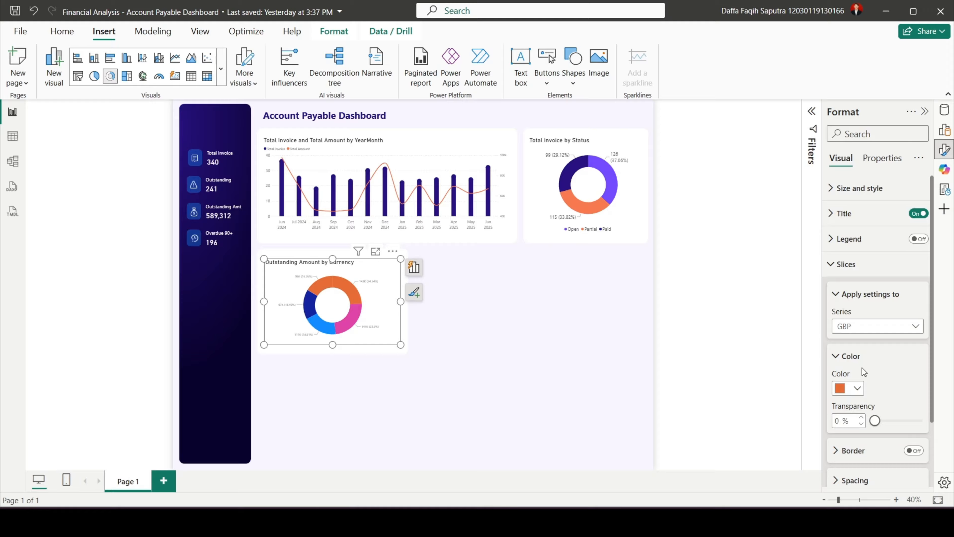
pyautogui.click(848, 389)
pyautogui.click(816, 362)
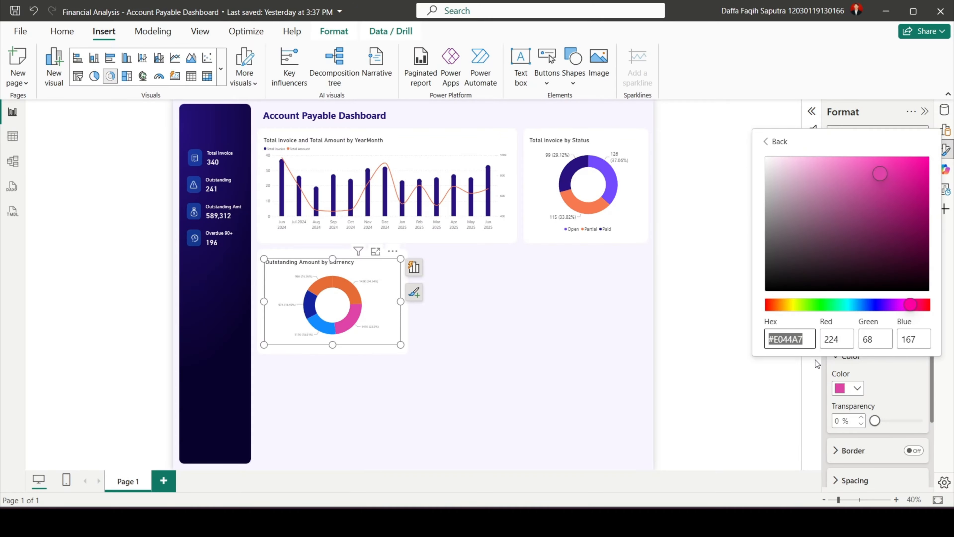
pyautogui.write('744BFF')
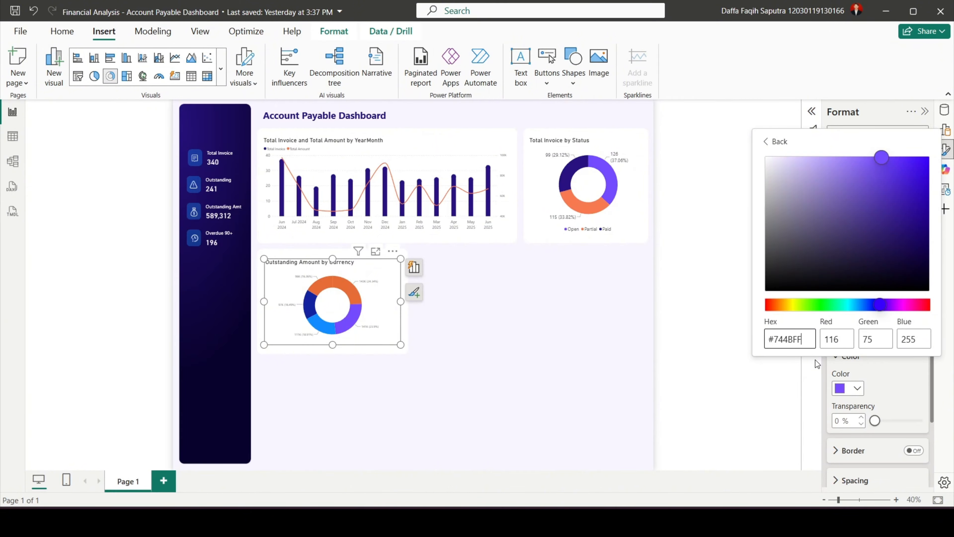
pyautogui.click(785, 382)
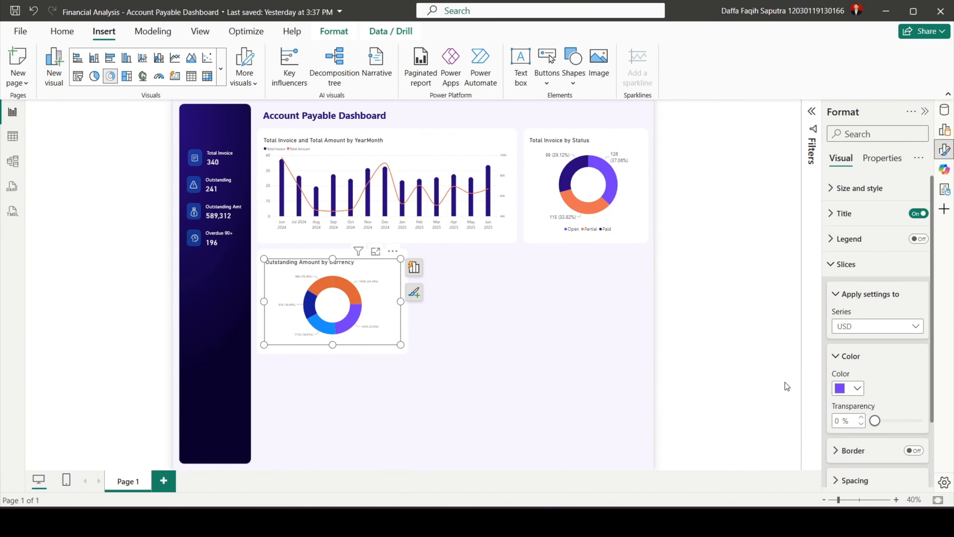
# - Set the color of the AUD slice in the currency donut chart to #28117E
pyautogui.click(863, 328)
pyautogui.click(856, 387)
pyautogui.click(856, 387)
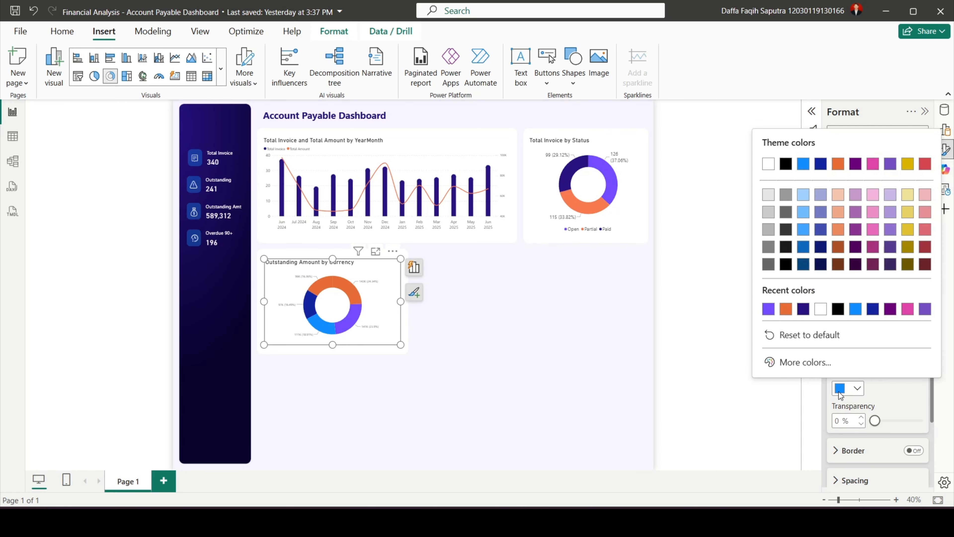
pyautogui.click(813, 363)
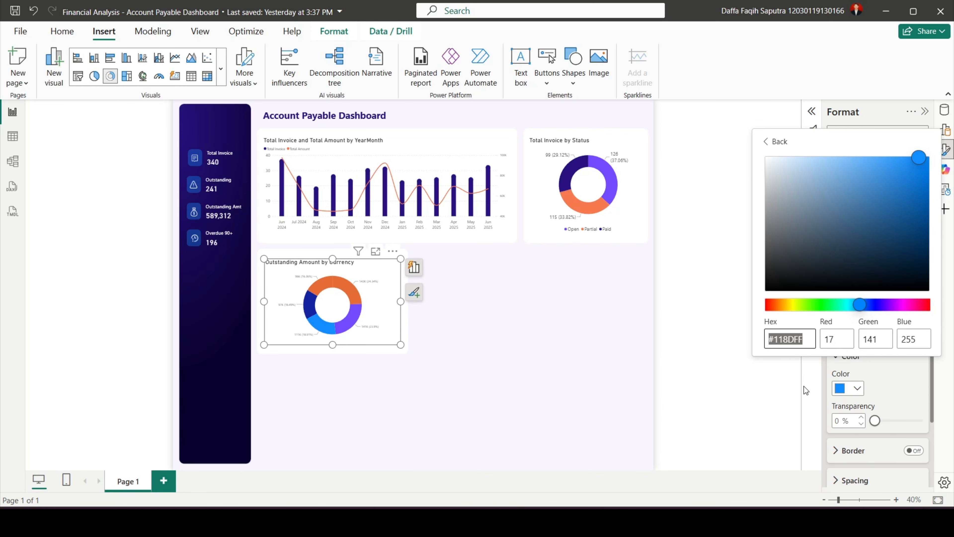
pyautogui.write('#28117E')
pyautogui.press('Return')
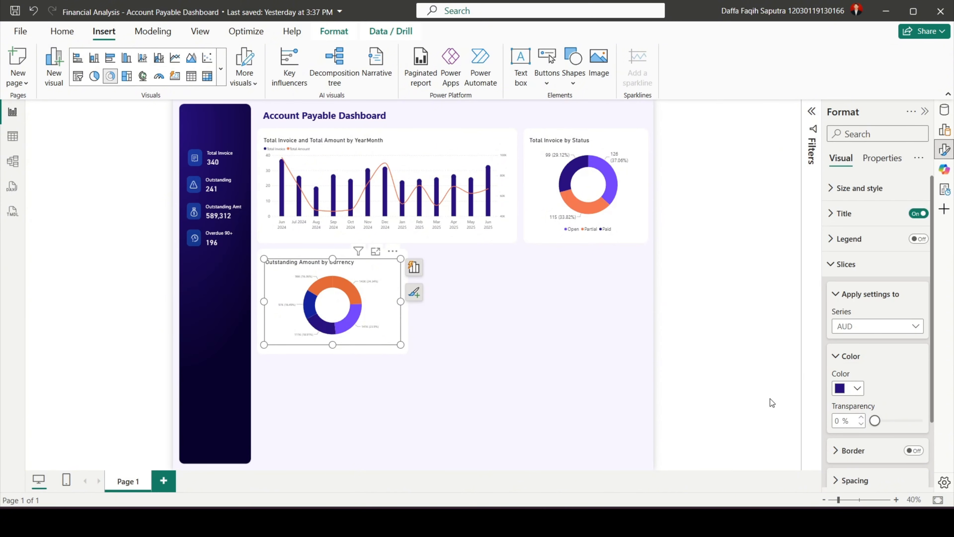
# - Set the color of the CAD slice in the currency donut chart to #0A033E
pyautogui.click(875, 326)
pyautogui.click(863, 401)
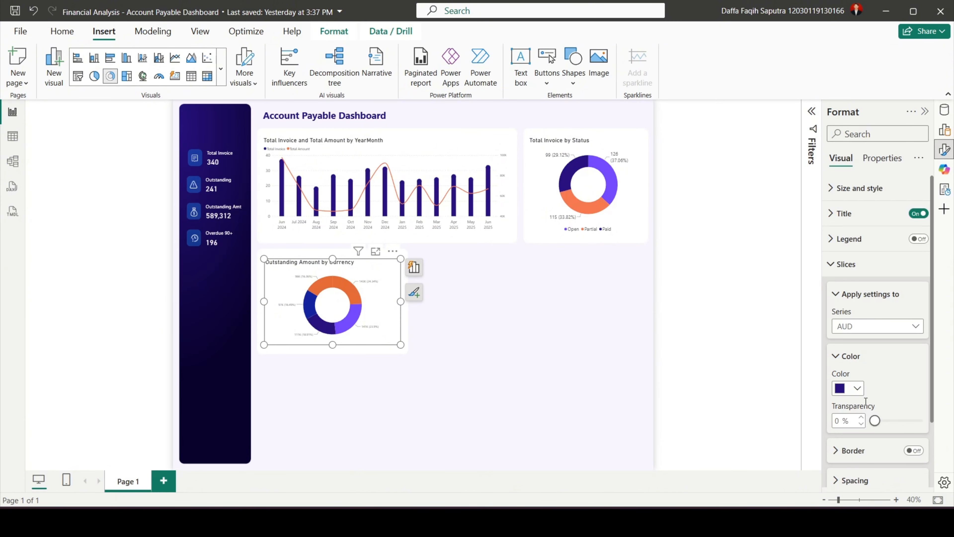
pyautogui.click(840, 393)
pyautogui.click(804, 362)
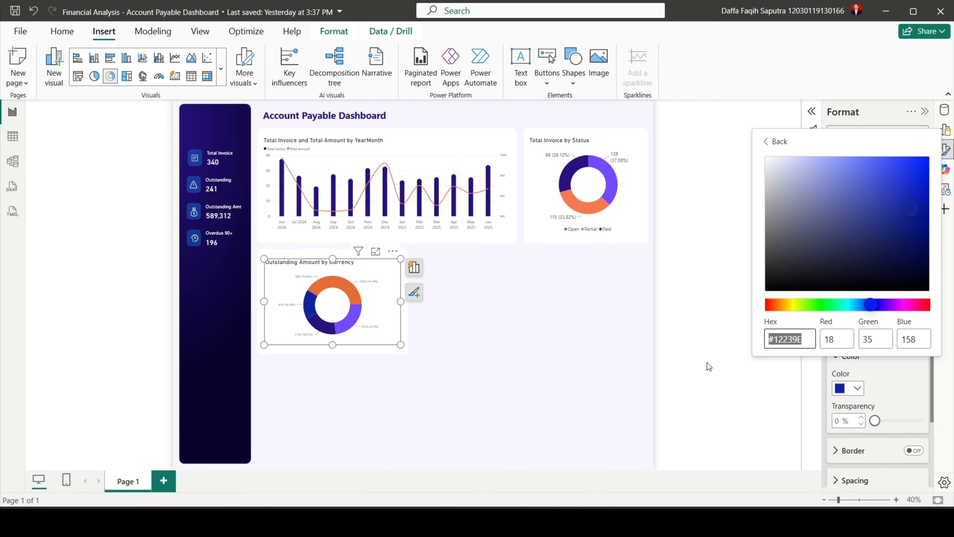
pyautogui.write('0A0')
pyautogui.write('33E')
pyautogui.click(711, 405)
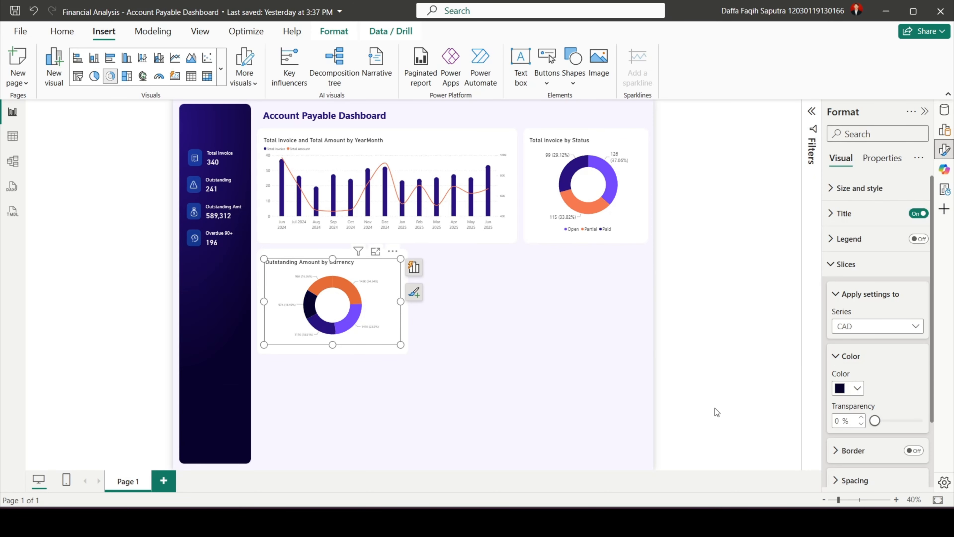
# - Set the color of the EUR slice in the currency donut chart to #FAA447
pyautogui.click(853, 328)
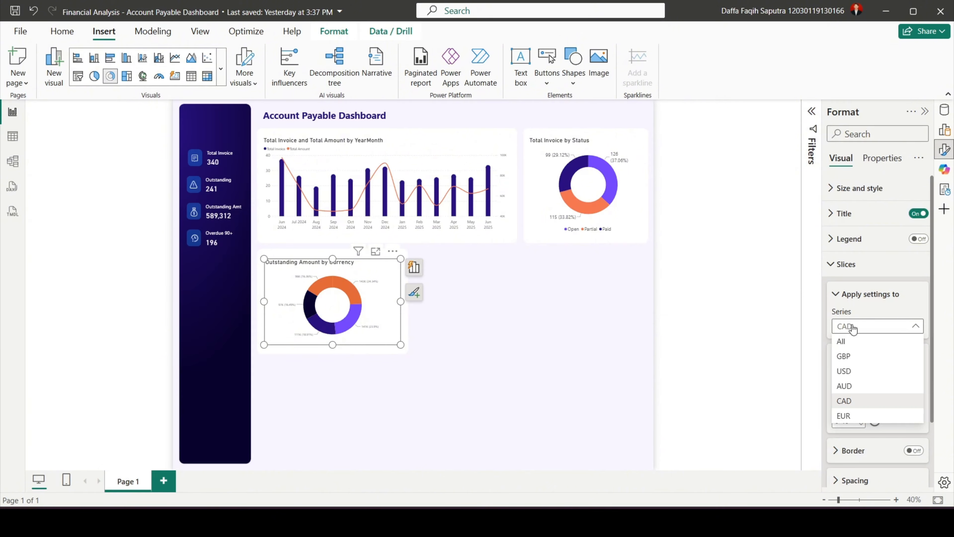
pyautogui.click(853, 414)
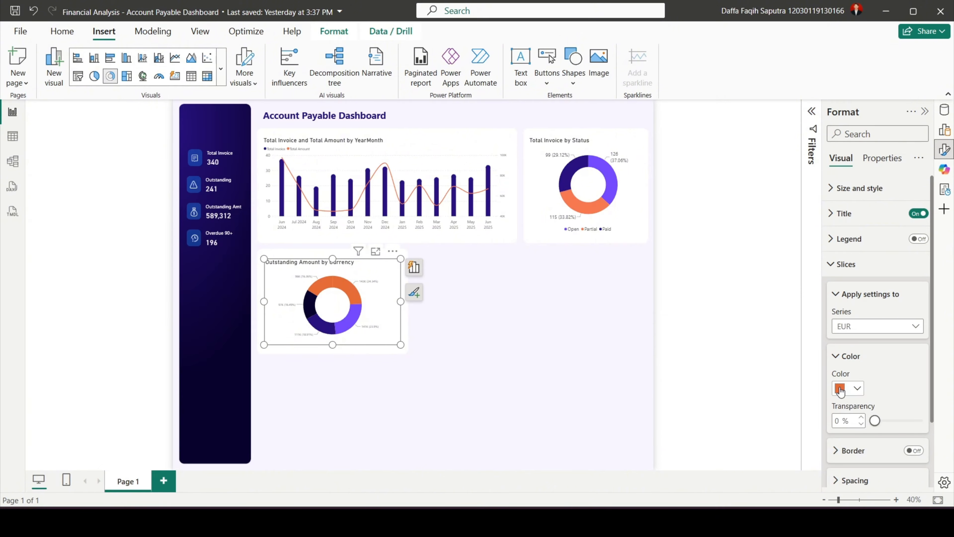
pyautogui.click(851, 388)
pyautogui.click(804, 362)
pyautogui.write('F')
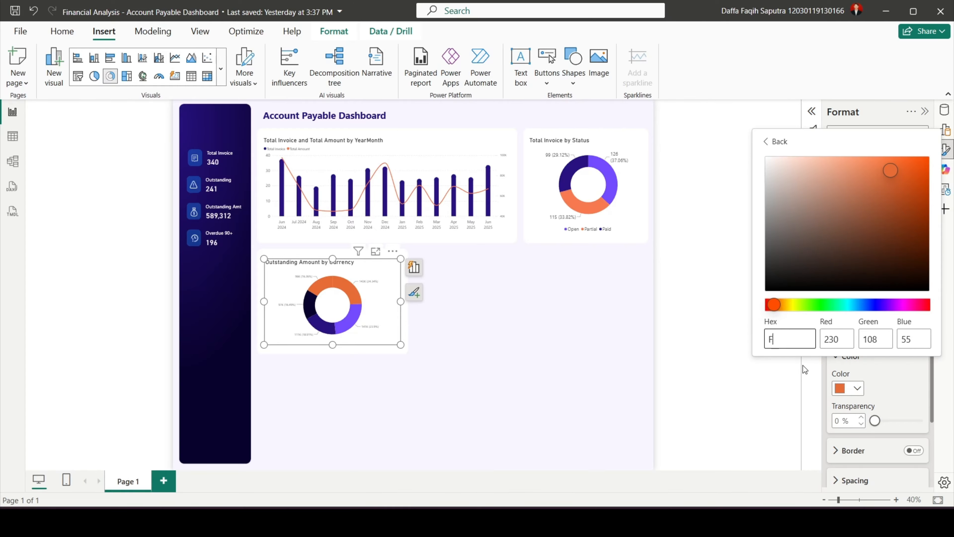
pyautogui.write('AA447')
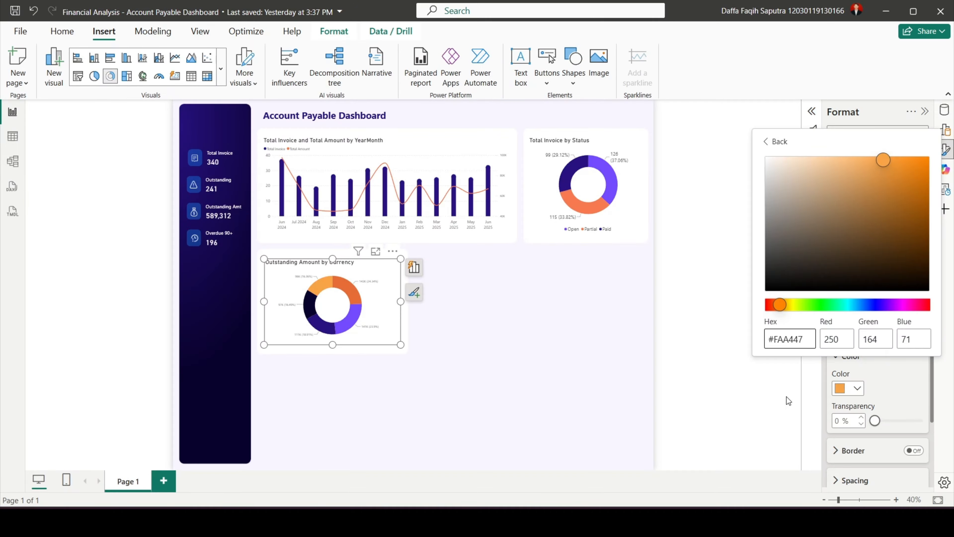
pyautogui.click(786, 396)
pyautogui.click(792, 391)
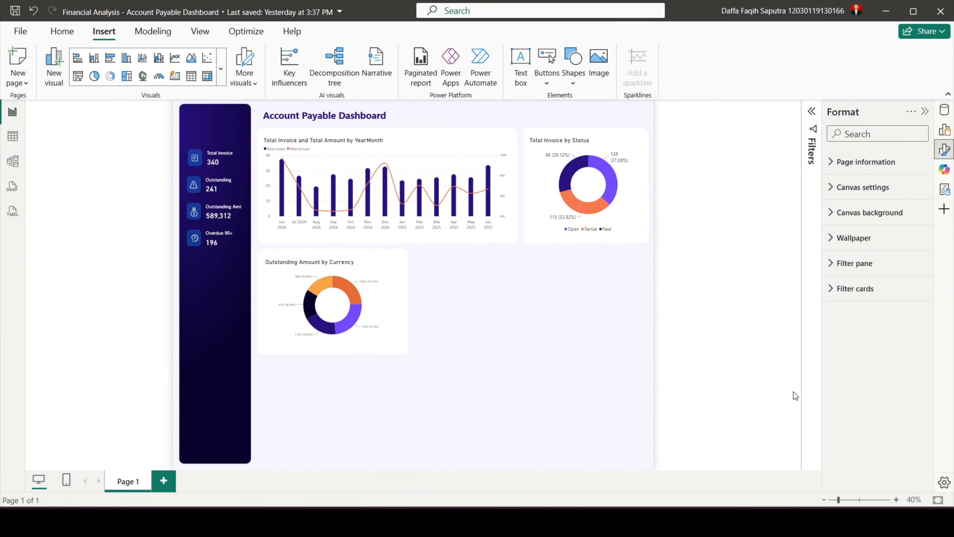
# - Set the label contents of the currency donut chart's detail labels to Category, data value
pyautogui.click(376, 269)
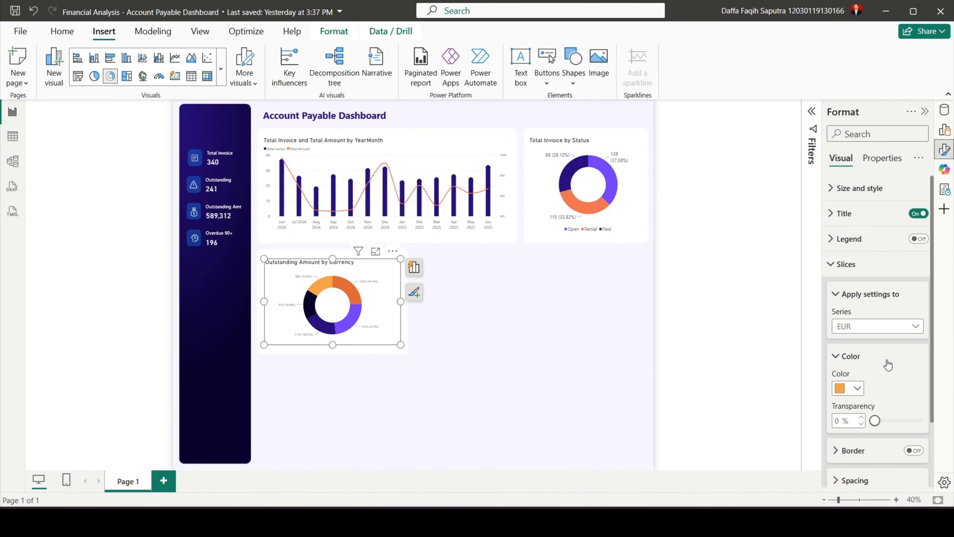
pyautogui.scroll(-1, 887, 363)
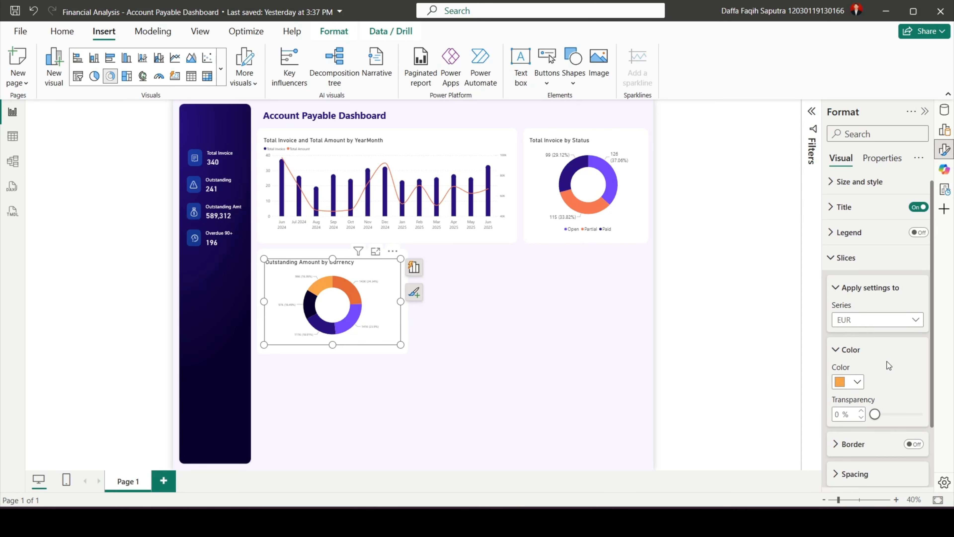
pyautogui.click(867, 256)
pyautogui.click(853, 290)
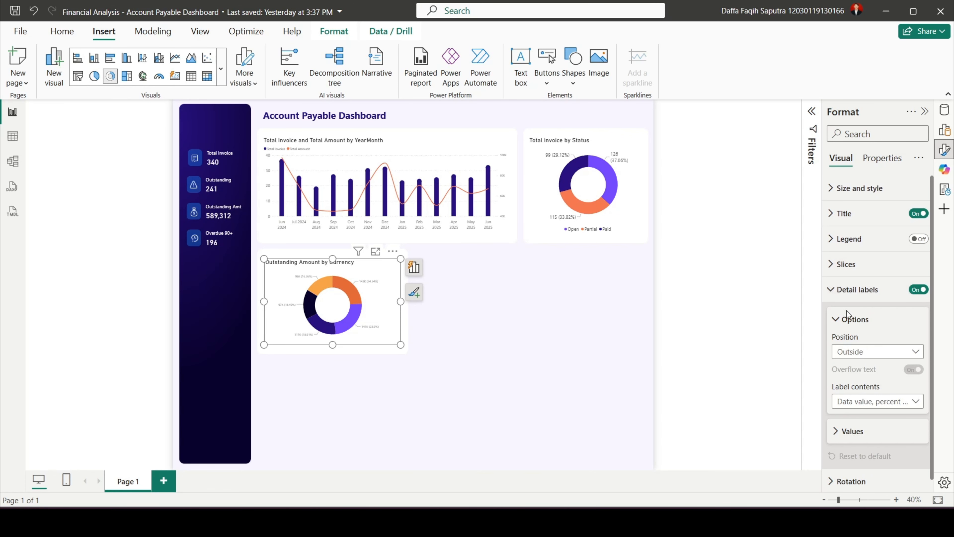
pyautogui.click(881, 401)
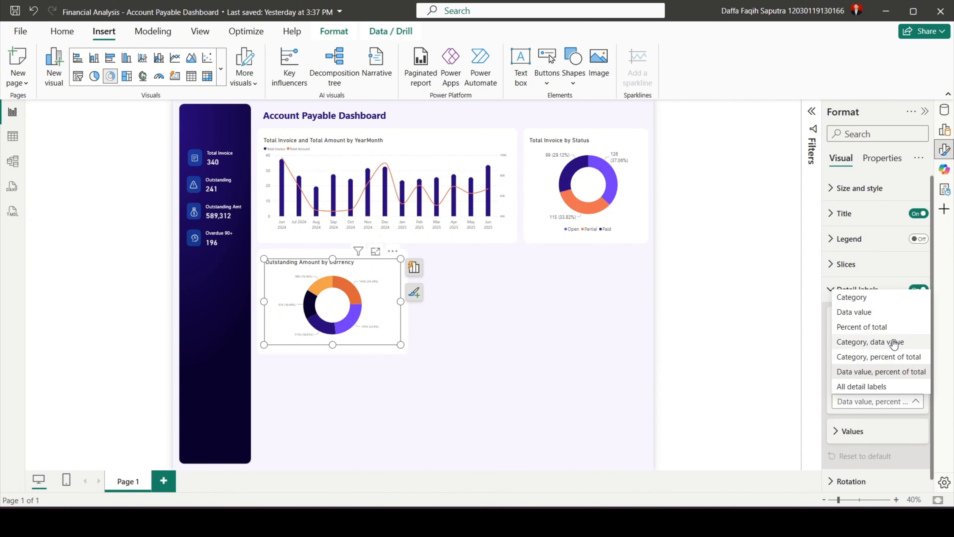
pyautogui.click(904, 342)
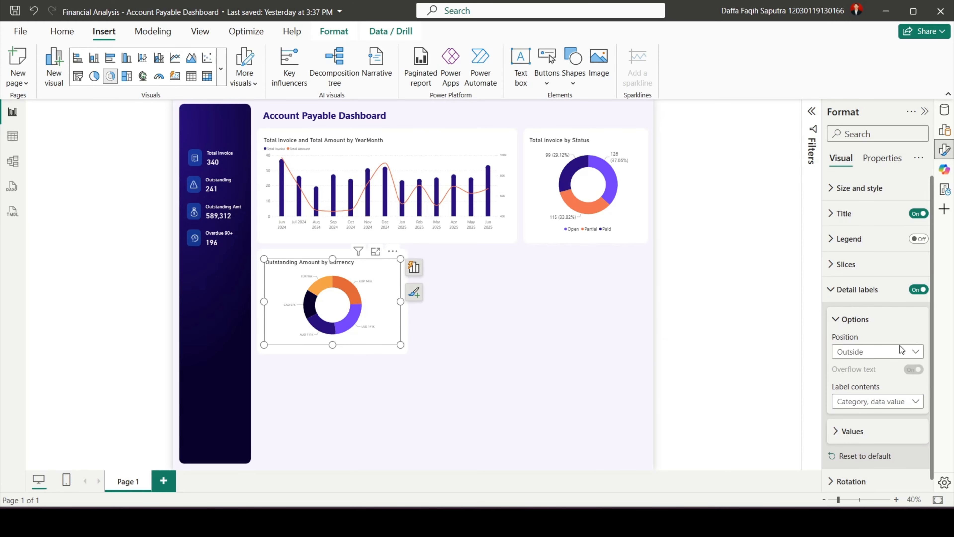
# - Set the font size of the currency donut chart's detail label values to 14
pyautogui.click(844, 432)
pyautogui.scroll(-3, 864, 414)
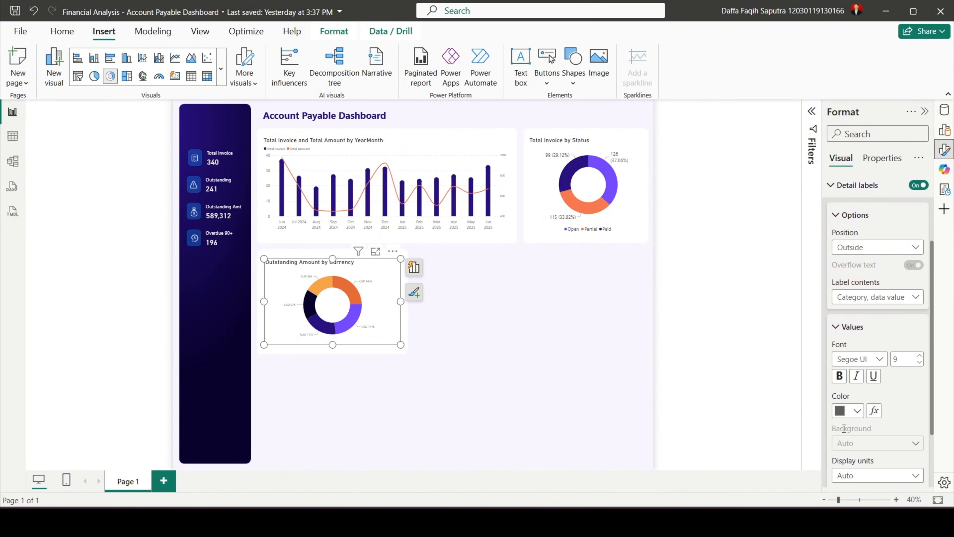
pyautogui.doubleClick(897, 357)
pyautogui.write('14')
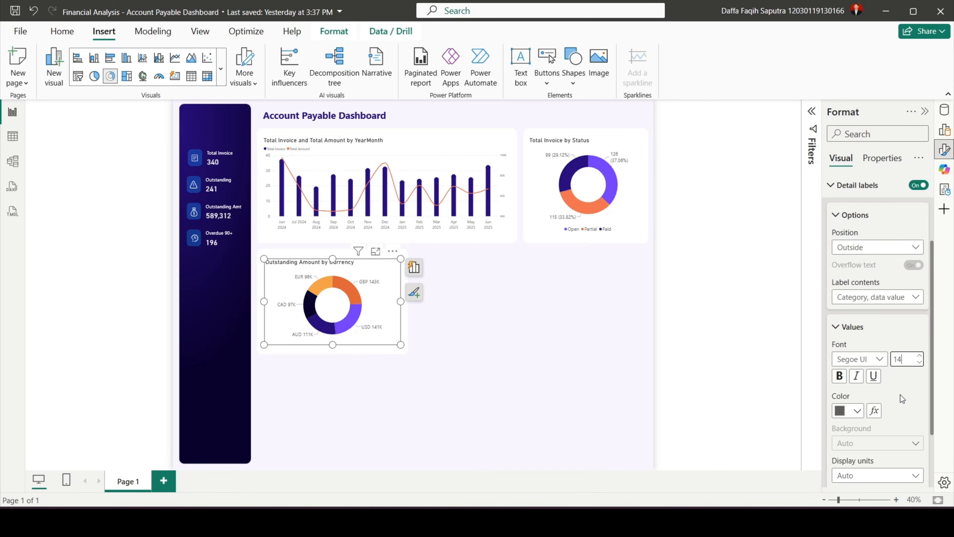
pyautogui.click(786, 380)
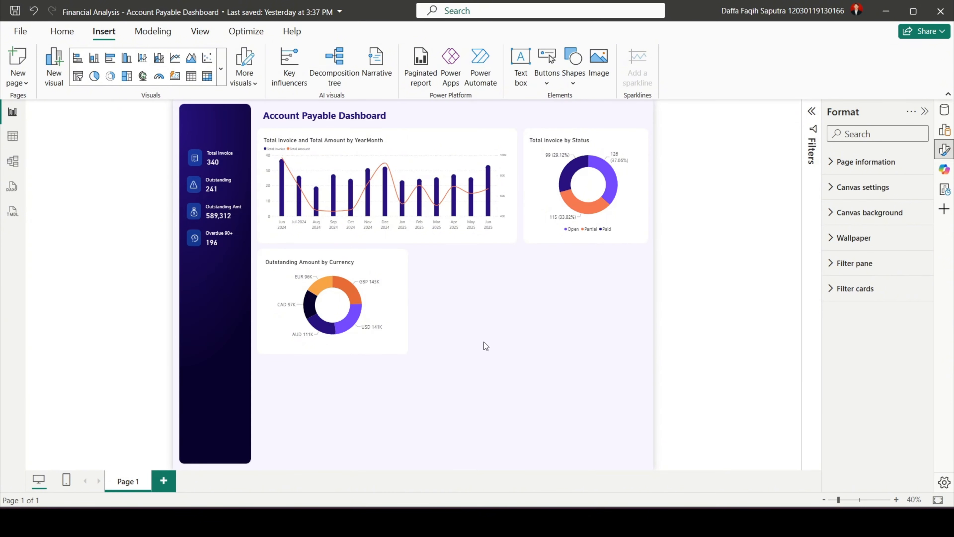
# - Duplicate the white rectangle behind the currency donut chart and place the copy directly to its right, aligned with its top edge
pyautogui.click(408, 315)
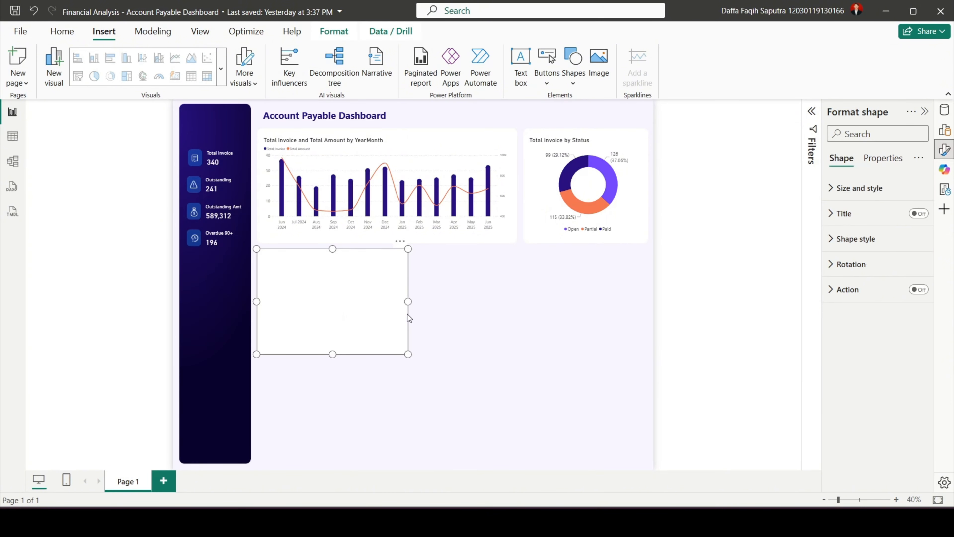
pyautogui.hotkey('ctrl', 'c')
pyautogui.hotkey('ctrl', 'v')
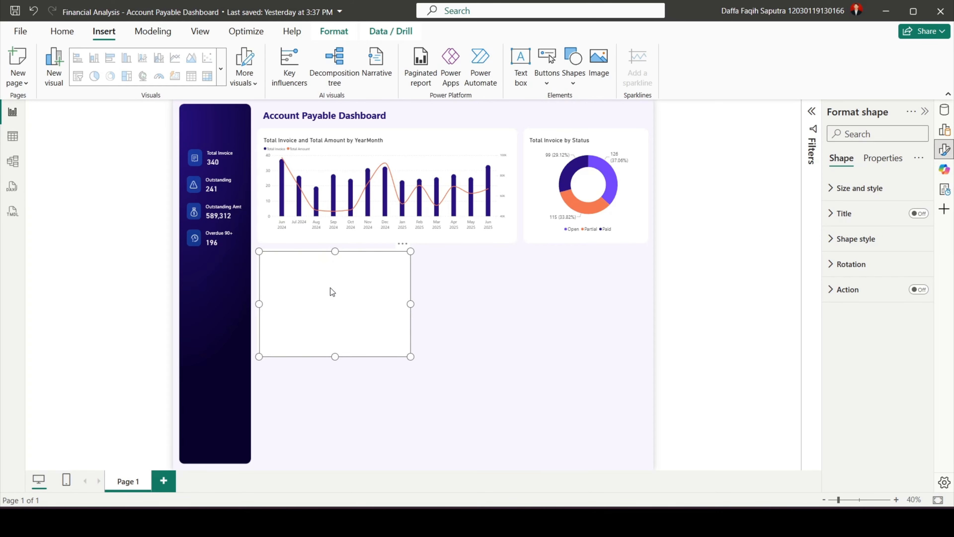
pyautogui.moveTo(330, 288); pyautogui.dragTo(487, 285)
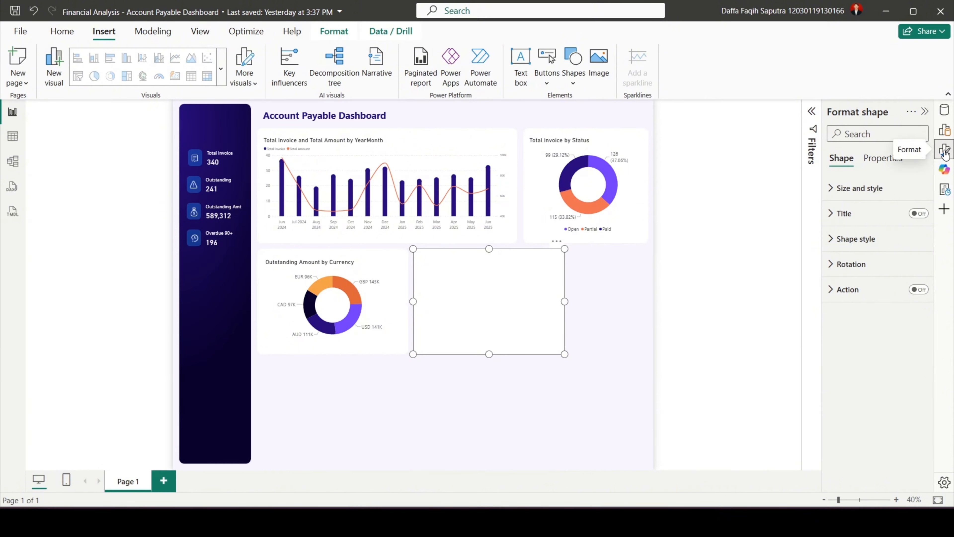
# - Set the size of the white rectangle beside the currency donut card to a height of 420 and a width of 935
pyautogui.click(860, 188)
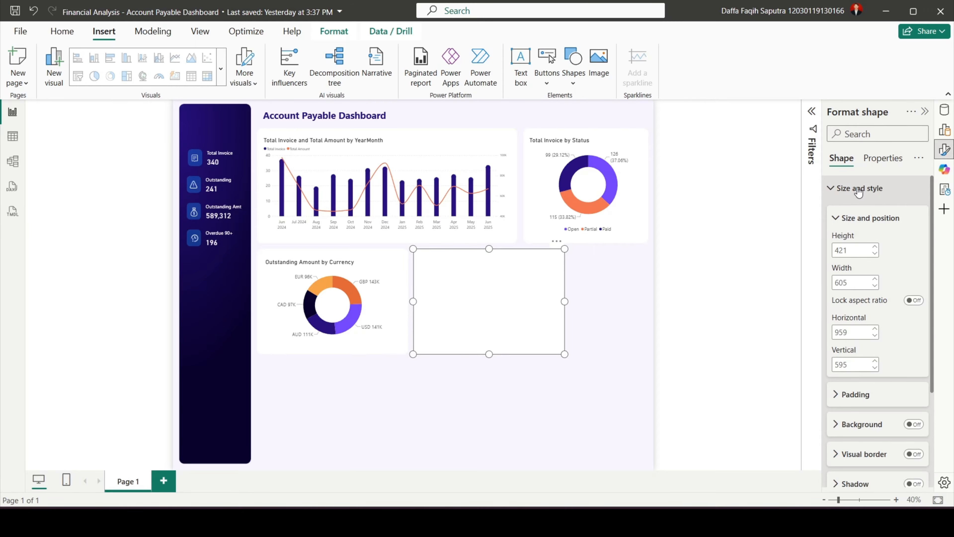
pyautogui.doubleClick(846, 248)
pyautogui.write('420')
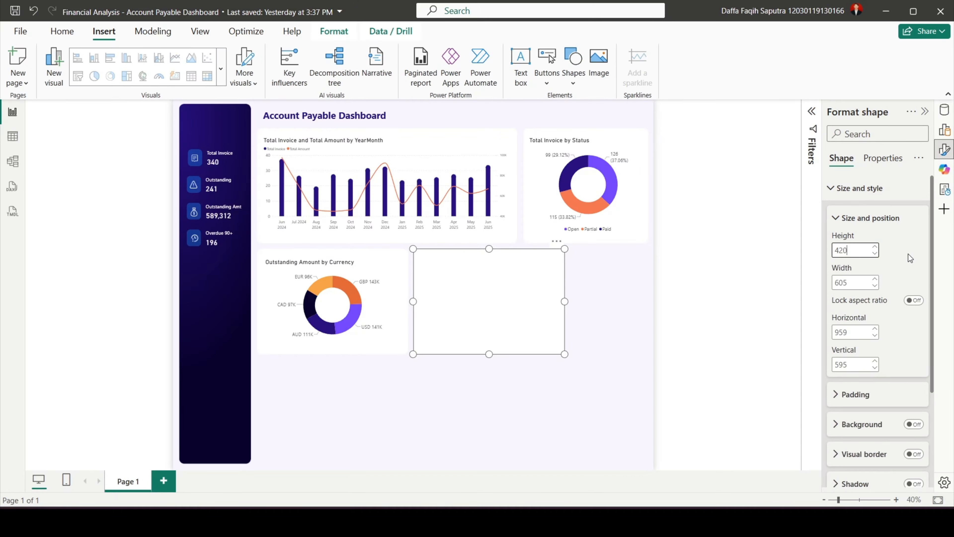
pyautogui.press('Tab')
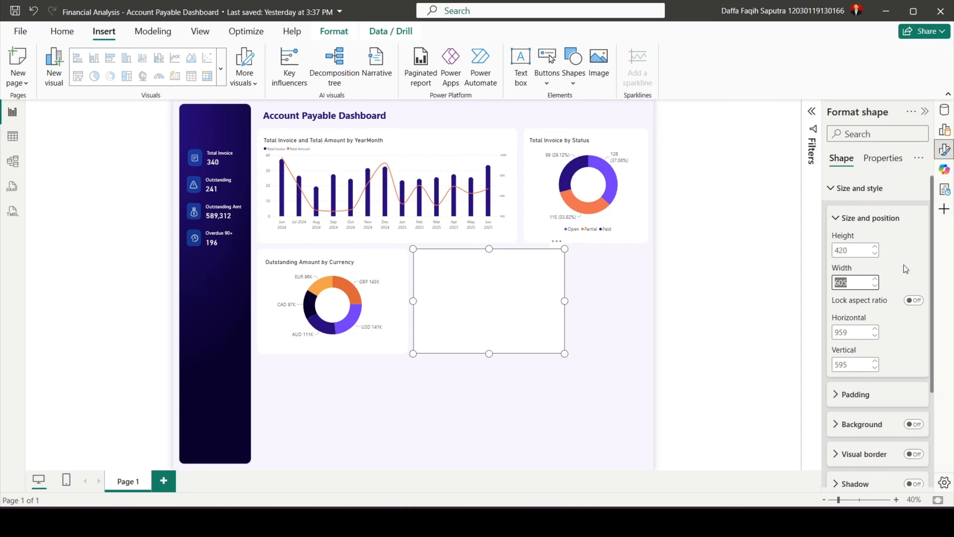
pyautogui.write('935')
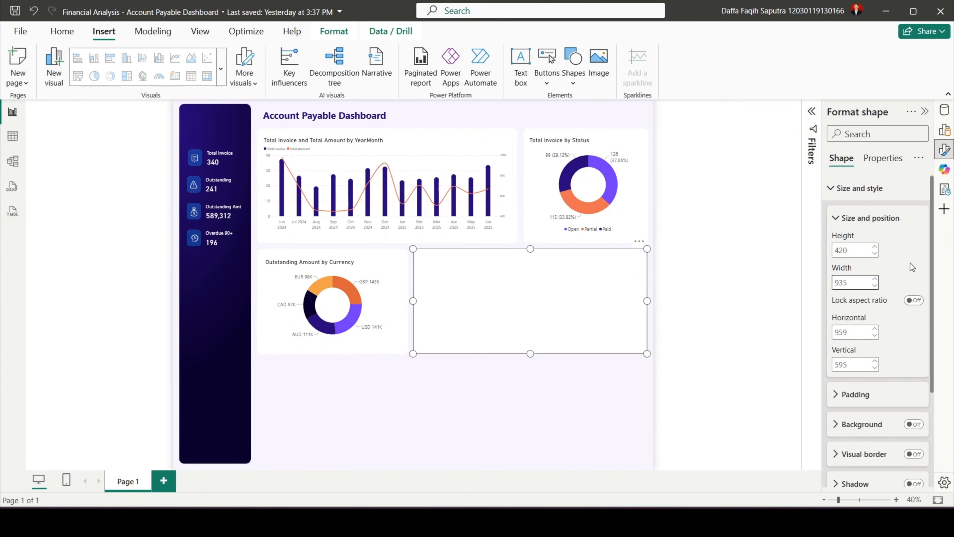
pyautogui.click(864, 188)
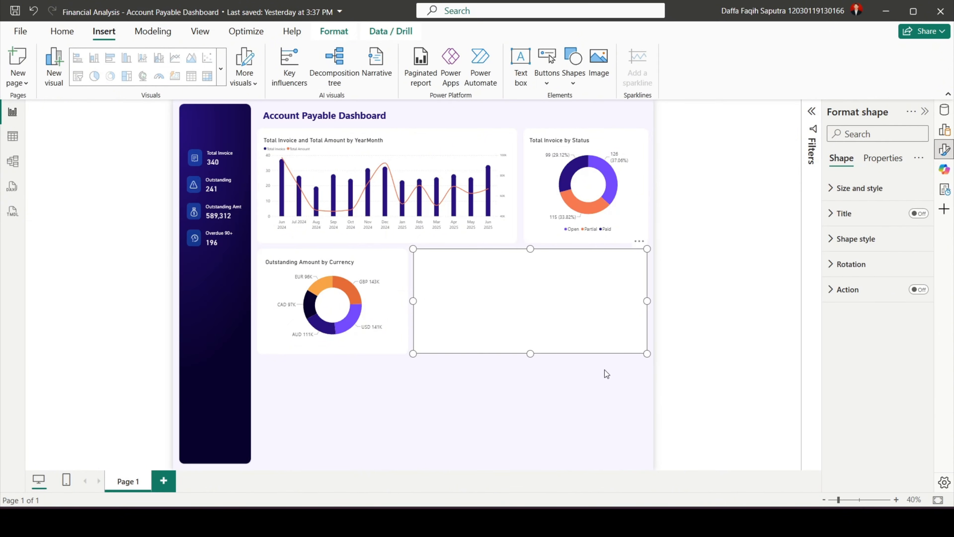
# - Nudge the wide white rectangle slightly right so its right edge lines up with the invoice status card above
pyautogui.click(600, 377)
pyautogui.click(536, 309)
pyautogui.moveTo(509, 300); pyautogui.dragTo(511, 300)
pyautogui.click(539, 409)
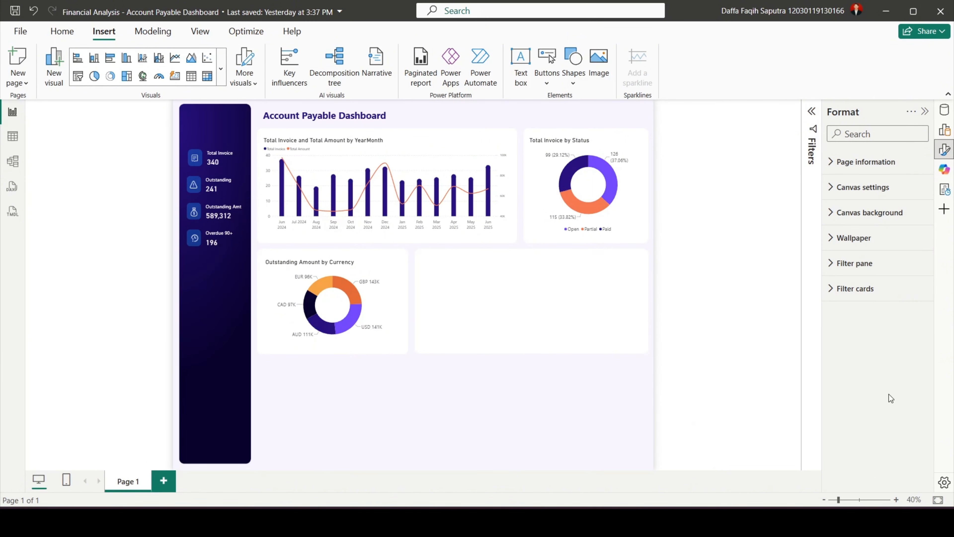
# - Insert a clustered bar chart and add the Vendor field from AP Data to its Y-axis
pyautogui.click(947, 131)
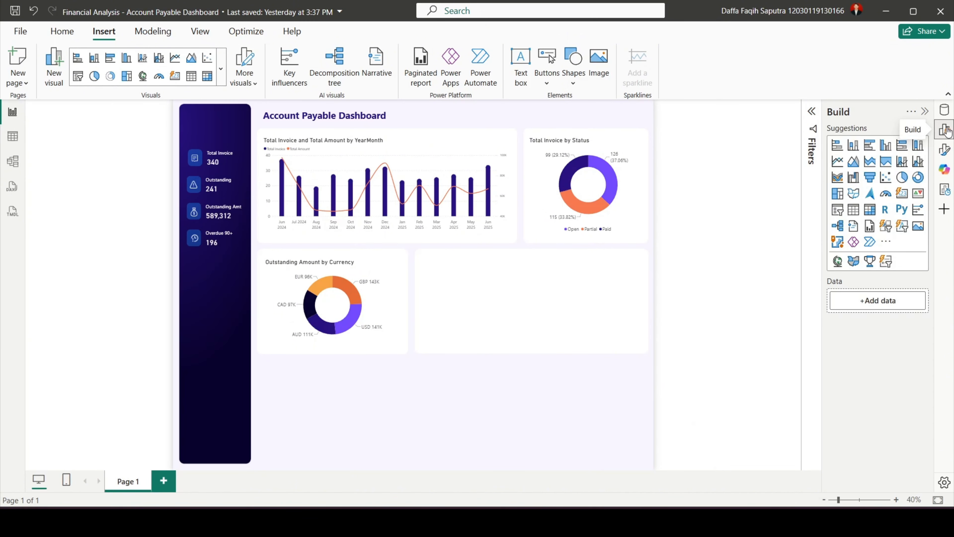
pyautogui.click(868, 146)
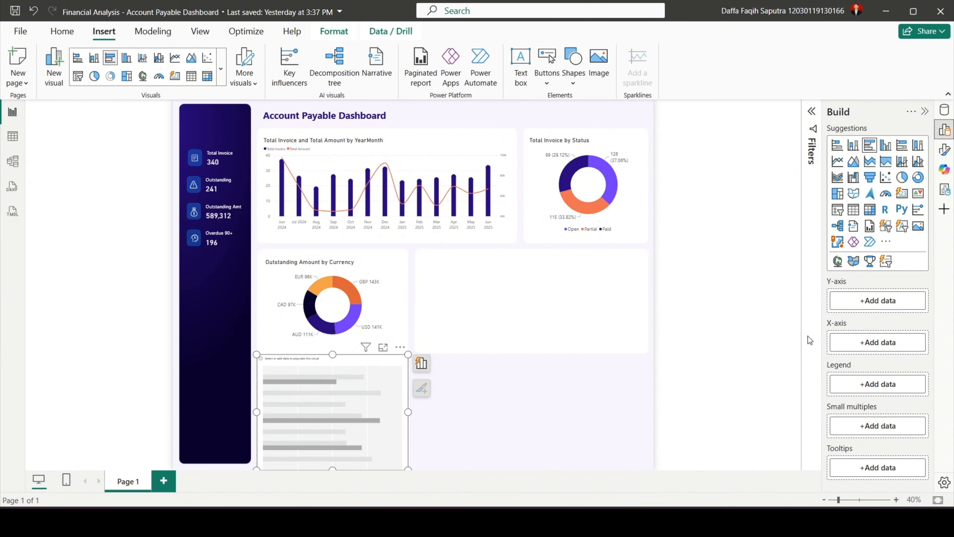
pyautogui.click(875, 303)
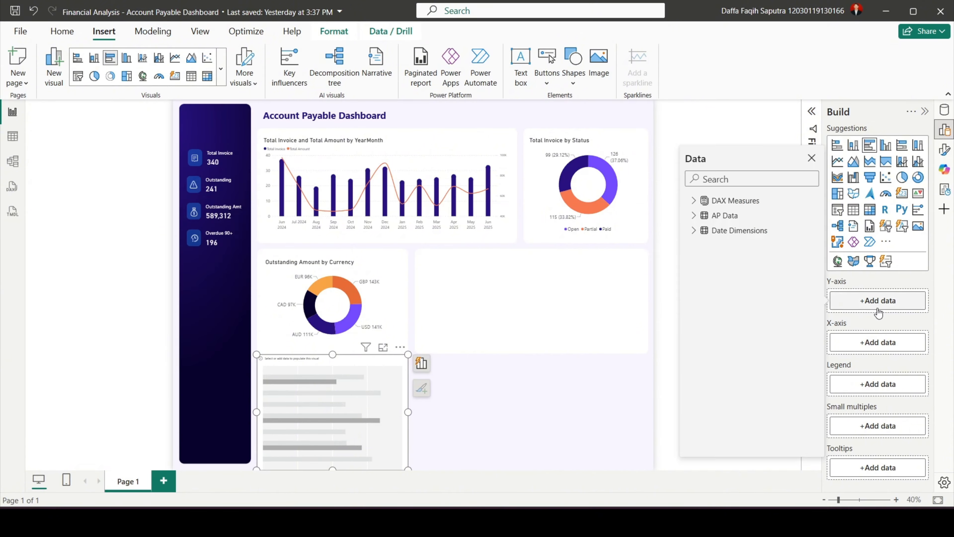
pyautogui.click(693, 215)
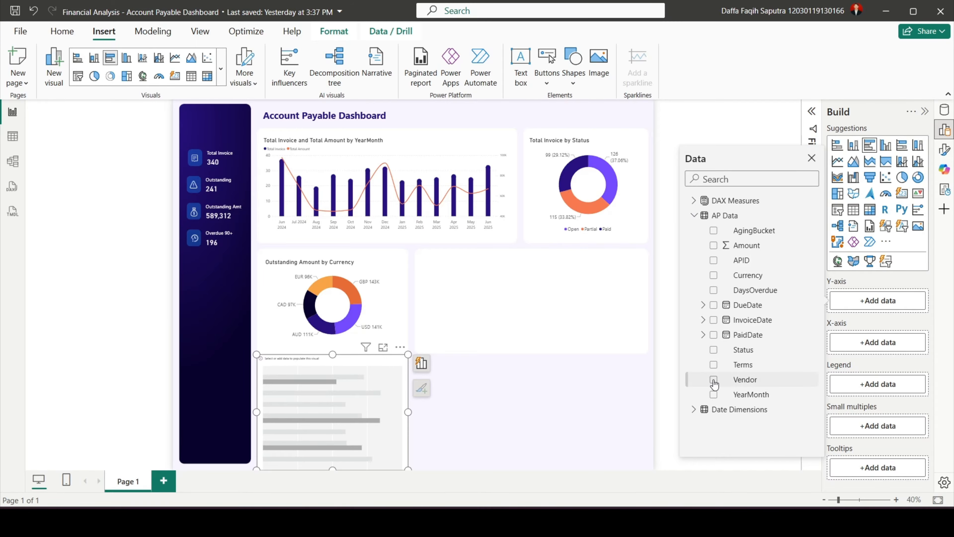
pyautogui.click(714, 379)
# - Add the Outstanding Amount measure from DAX Measures to the bar chart's X-axis
pyautogui.click(896, 344)
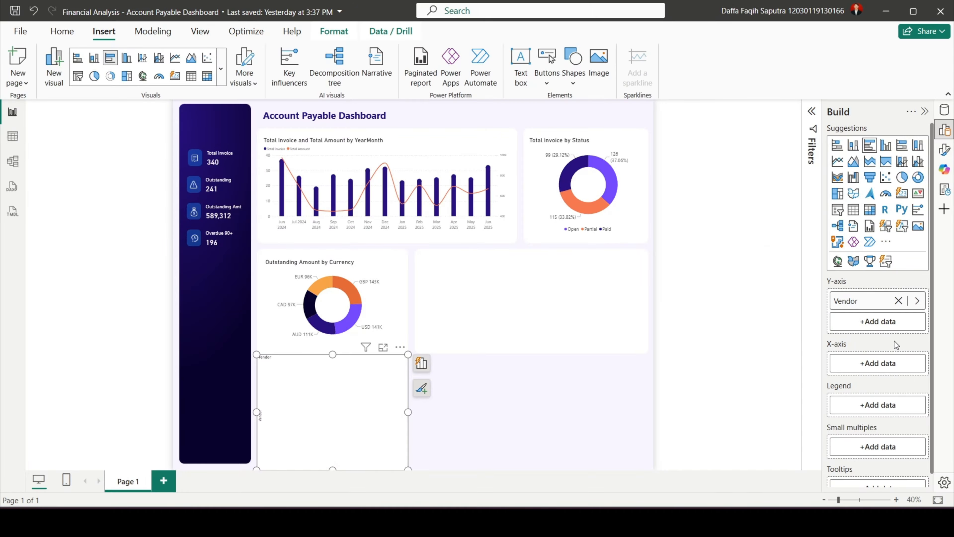
pyautogui.click(877, 363)
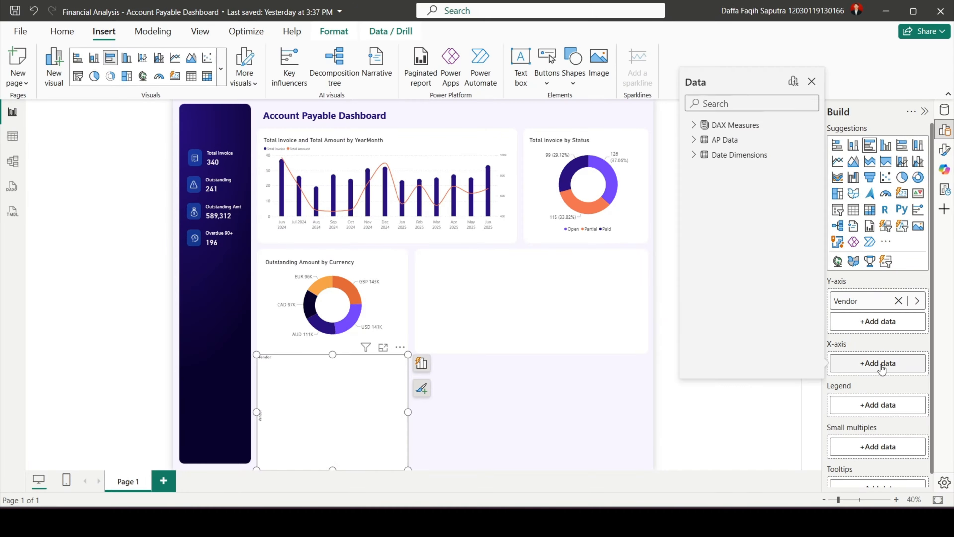
pyautogui.click(693, 125)
pyautogui.click(713, 184)
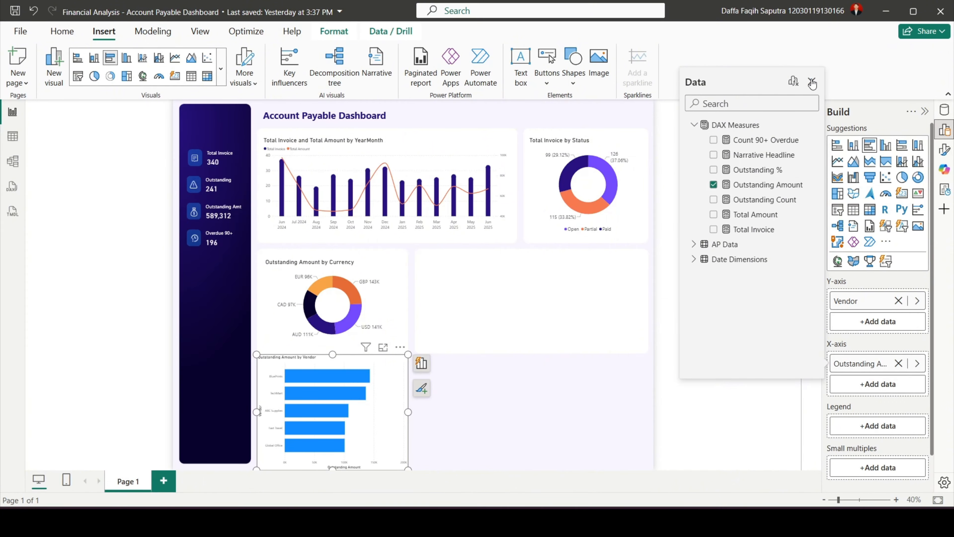
pyautogui.click(812, 82)
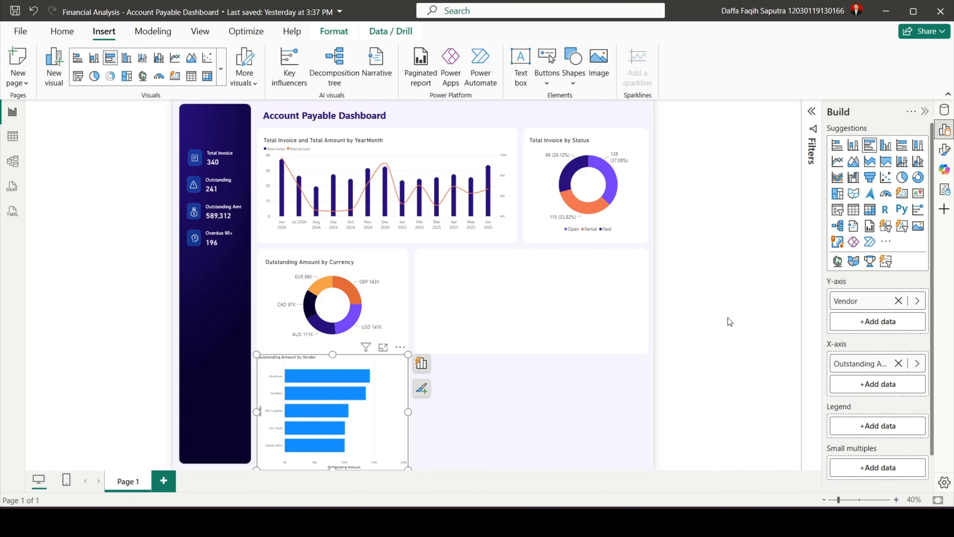
# - Set the vendor bar chart's height to 370 and its width to 870
pyautogui.click(945, 150)
pyautogui.click(878, 194)
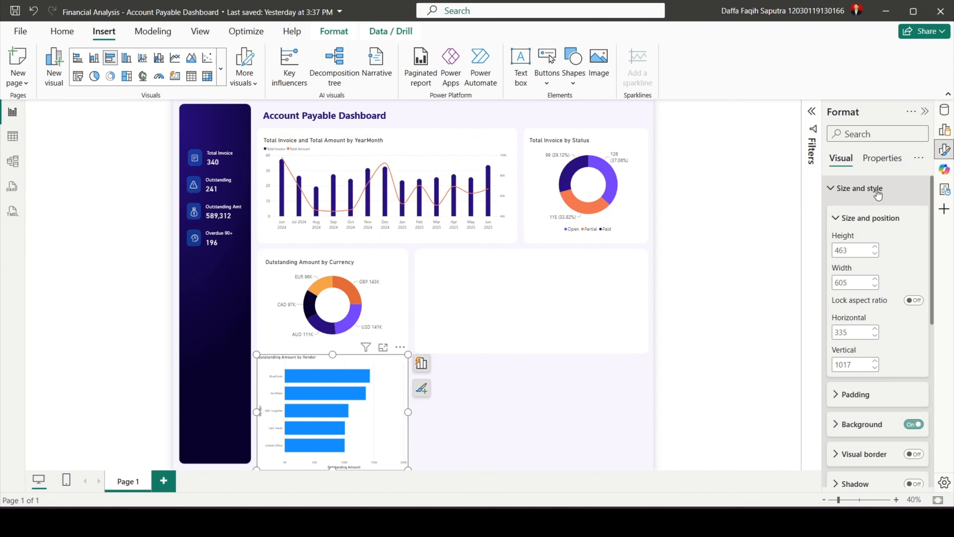
pyautogui.doubleClick(847, 251)
pyautogui.write('370')
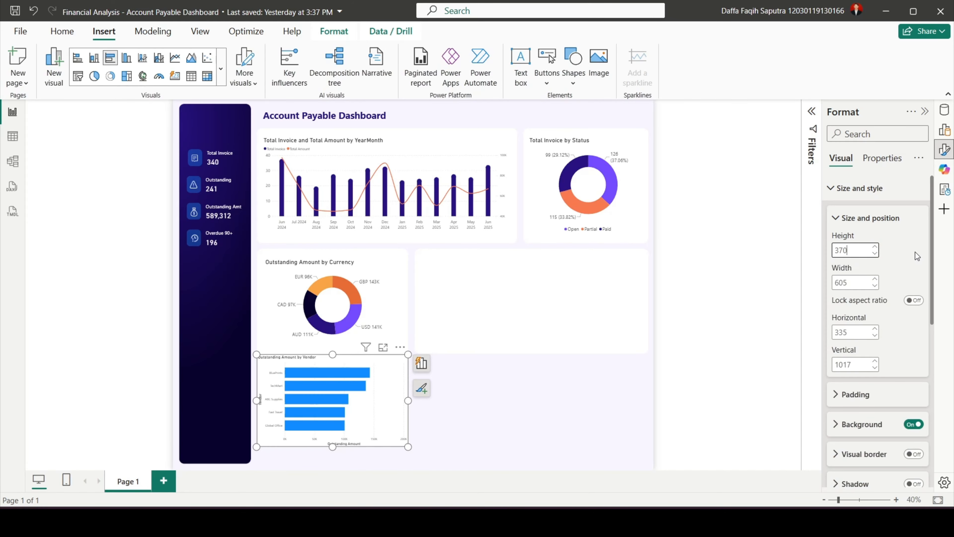
pyautogui.doubleClick(850, 283)
pyautogui.write('870')
pyautogui.press('Return')
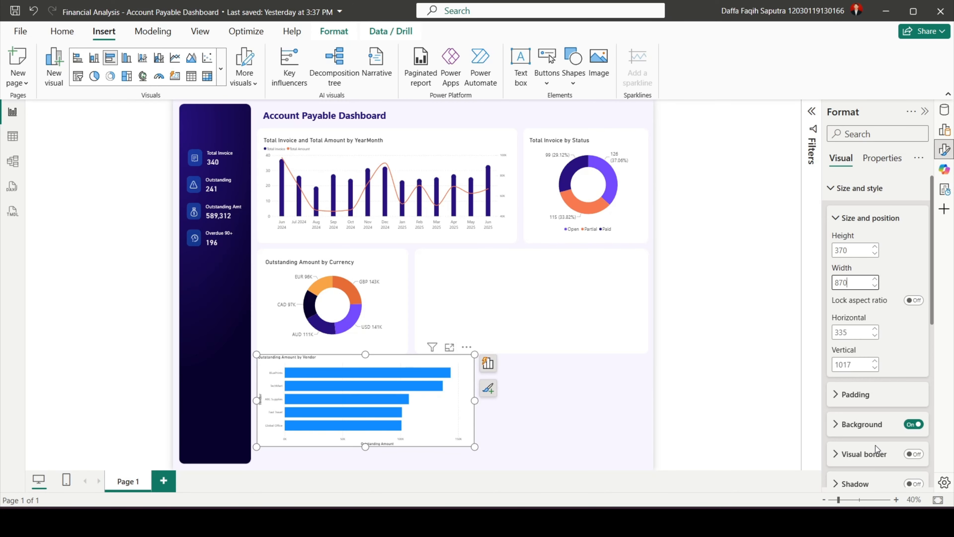
# - Turn off the vendor bar chart's background and move the chart onto the empty white card beside the currency donut
pyautogui.click(912, 424)
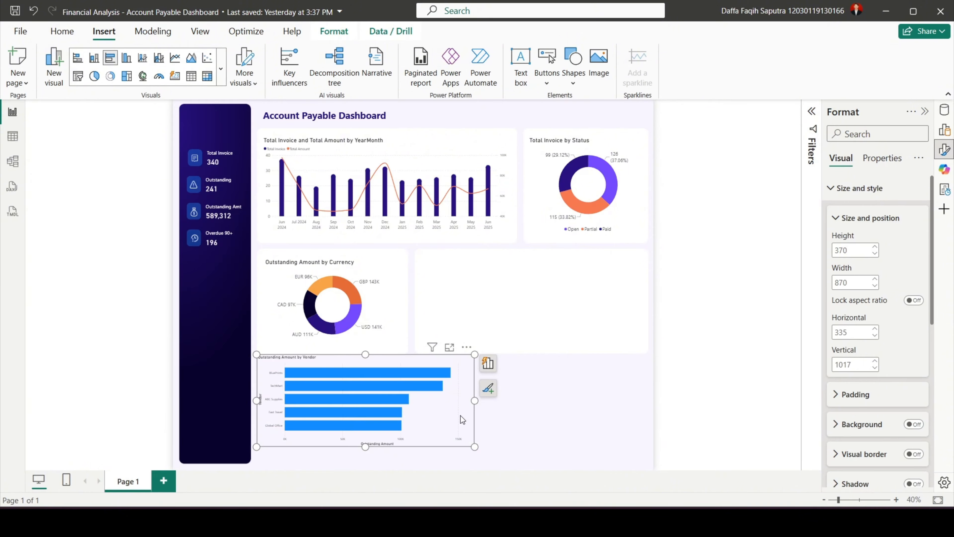
pyautogui.moveTo(461, 416); pyautogui.dragTo(628, 313)
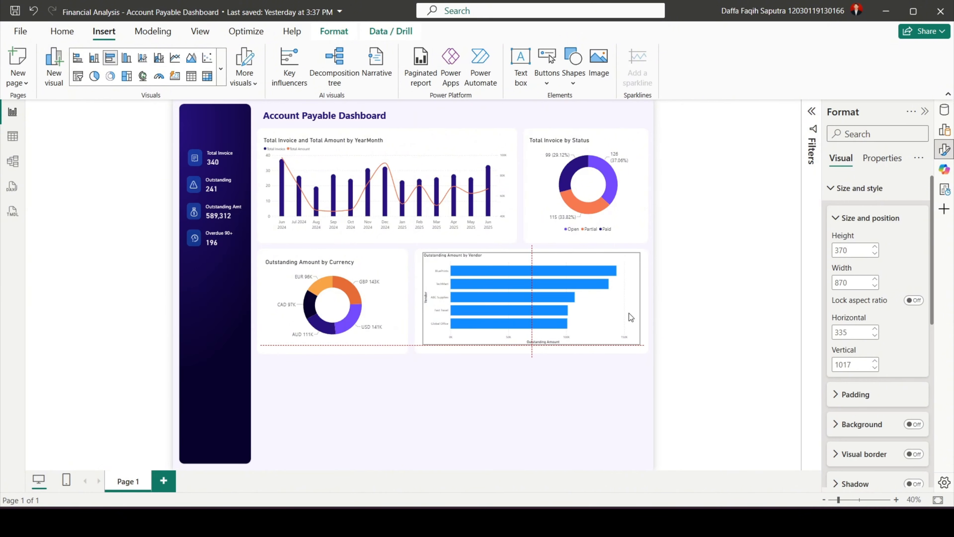
pyautogui.click(857, 186)
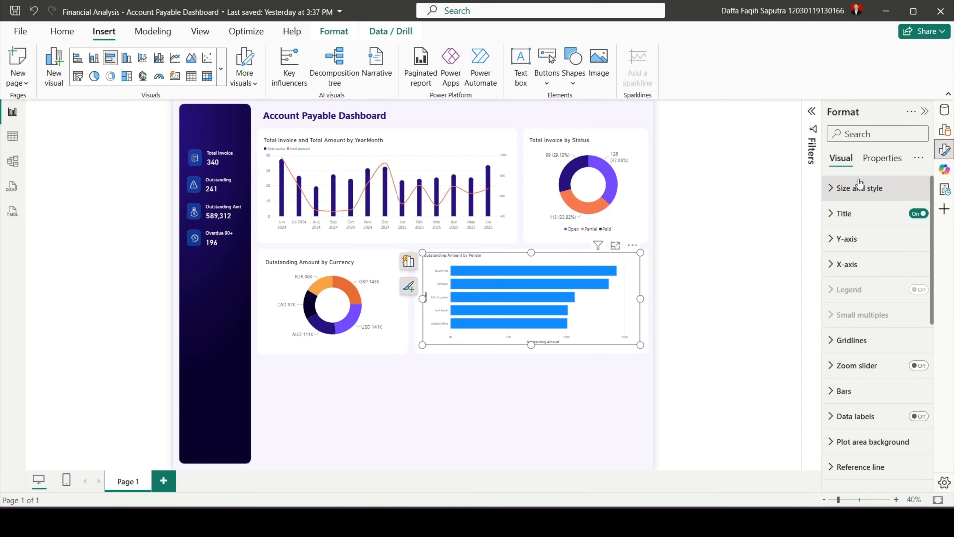
# - Set the title font size of the vendor bar chart to 20
pyautogui.click(846, 214)
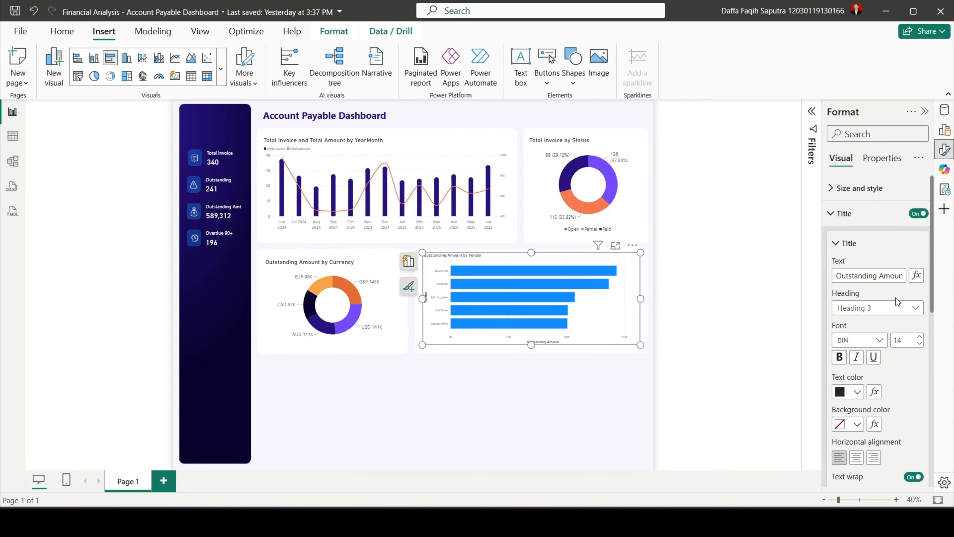
pyautogui.click(909, 340)
pyautogui.write('20')
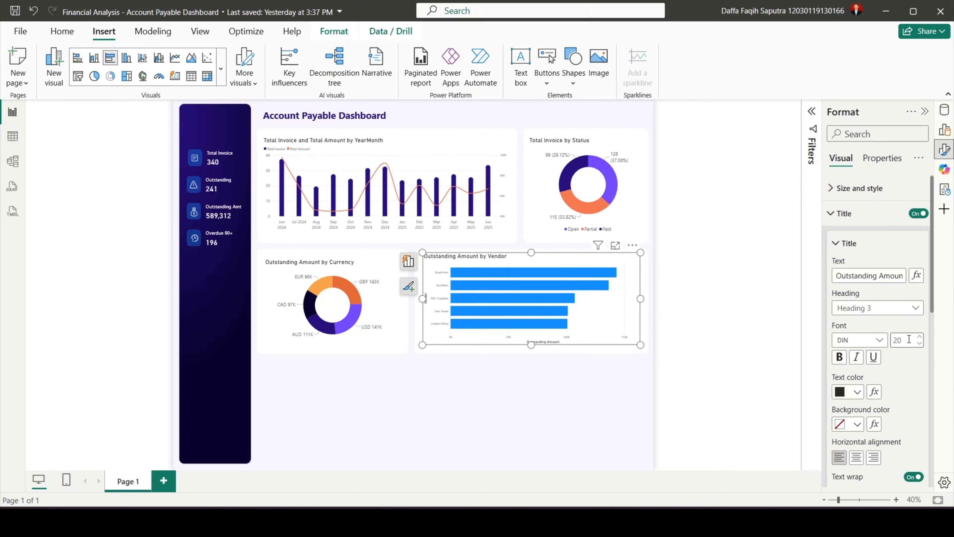
pyautogui.click(863, 214)
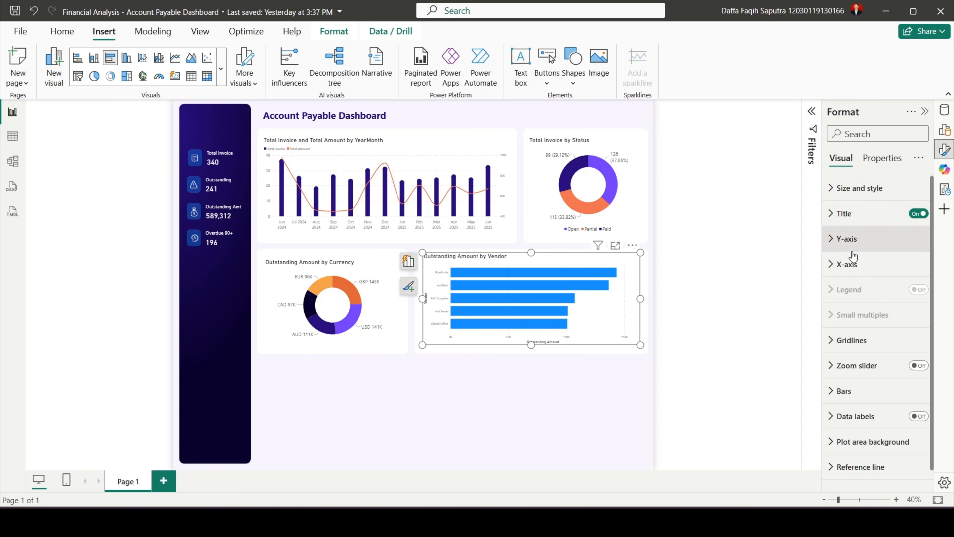
# - Enlarge the X-axis value font of the vendor bar chart and turn off the X-axis title
pyautogui.click(848, 264)
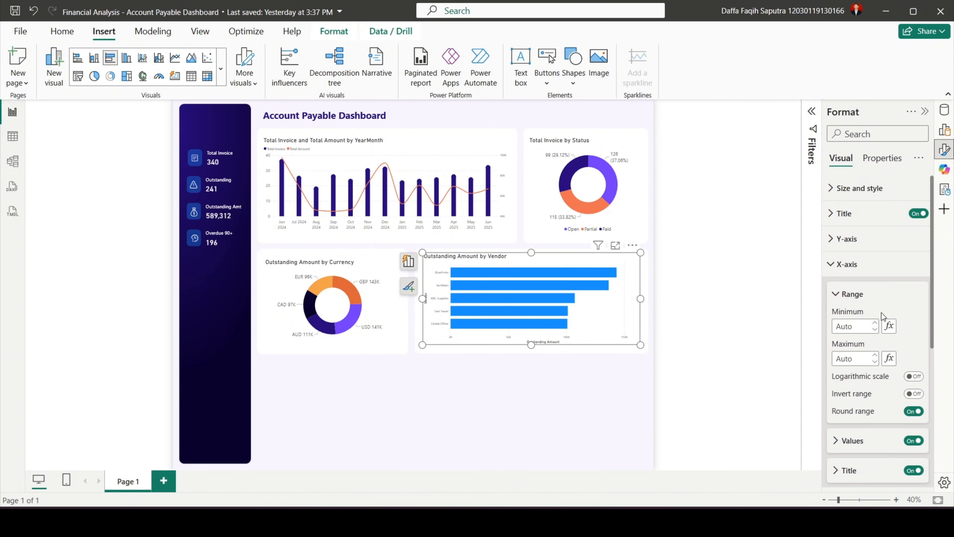
pyautogui.click(863, 444)
pyautogui.scroll(-2, 875, 428)
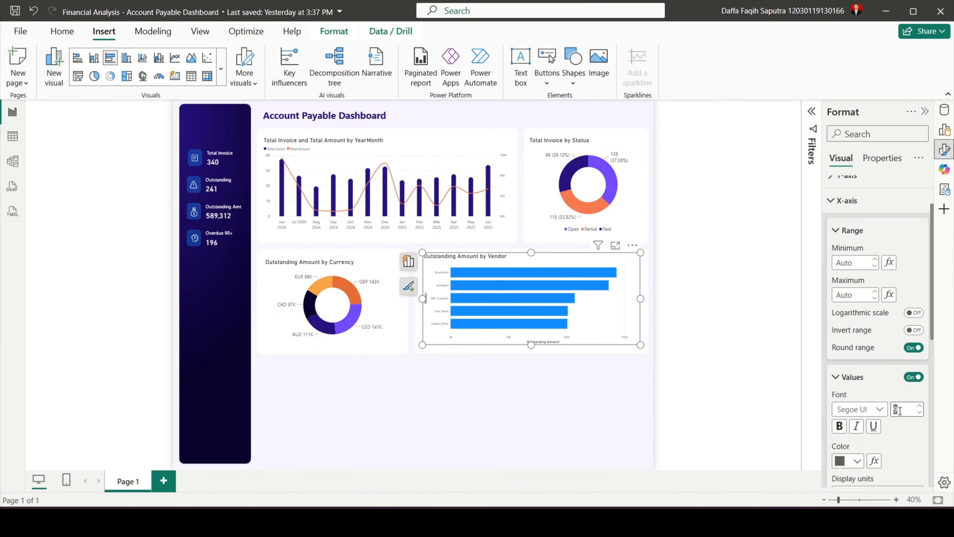
pyautogui.click(861, 384)
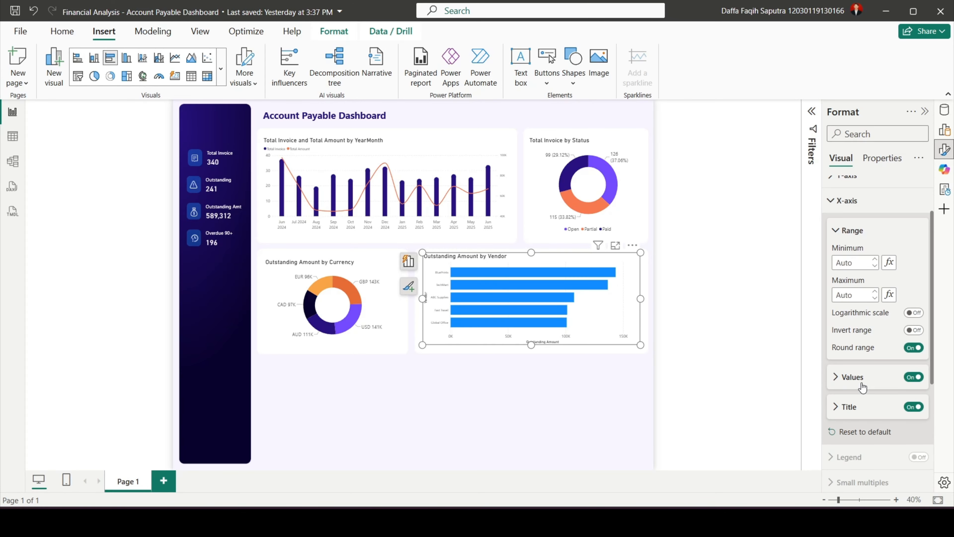
pyautogui.click(913, 406)
pyautogui.scroll(1, 860, 263)
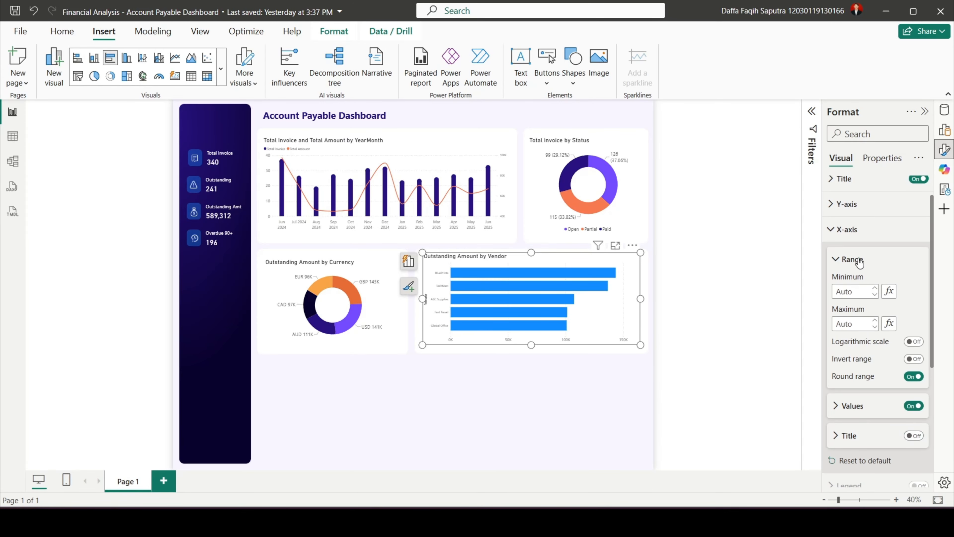
pyautogui.click(847, 229)
# - Set the Y-axis value font size of the vendor bar chart to 12 and turn off the Y-axis title
pyautogui.click(847, 221)
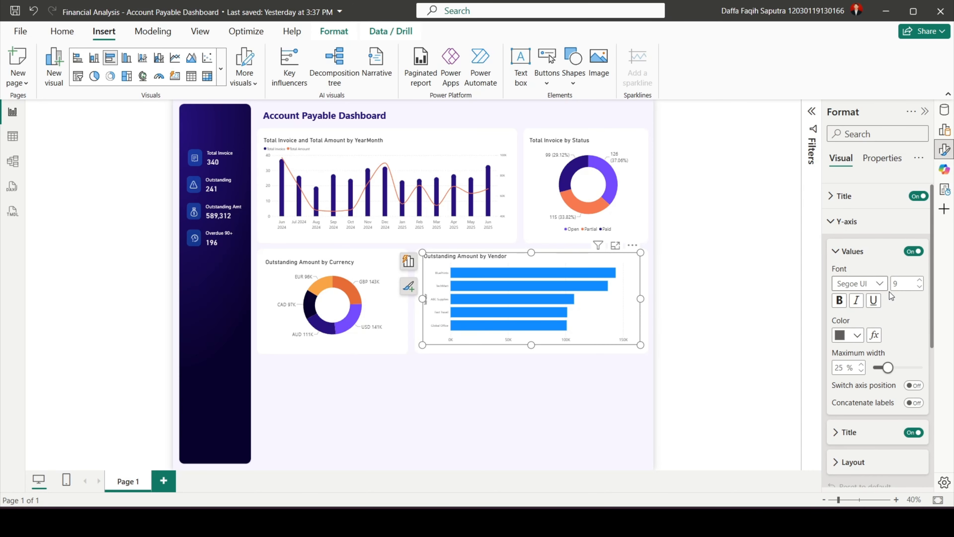
pyautogui.doubleClick(902, 284)
pyautogui.write('12')
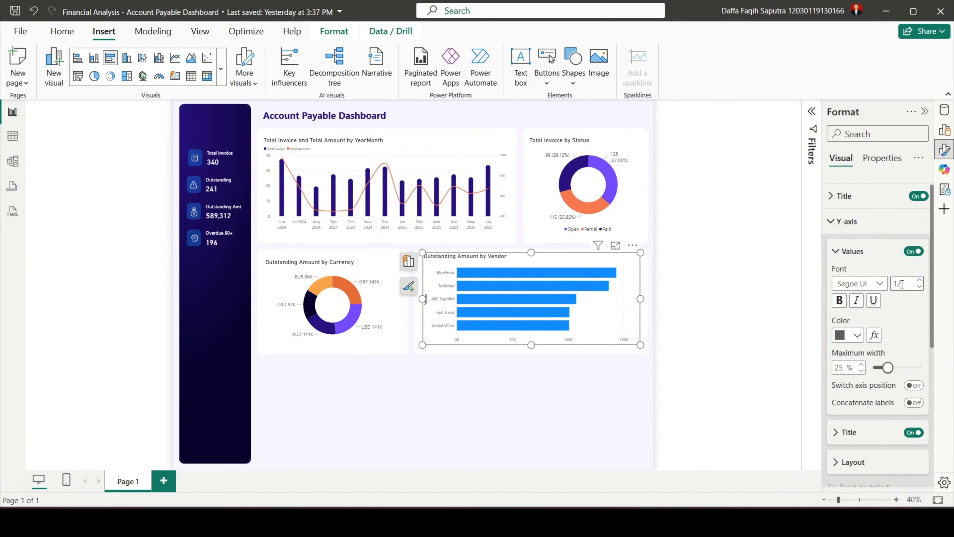
pyautogui.click(914, 432)
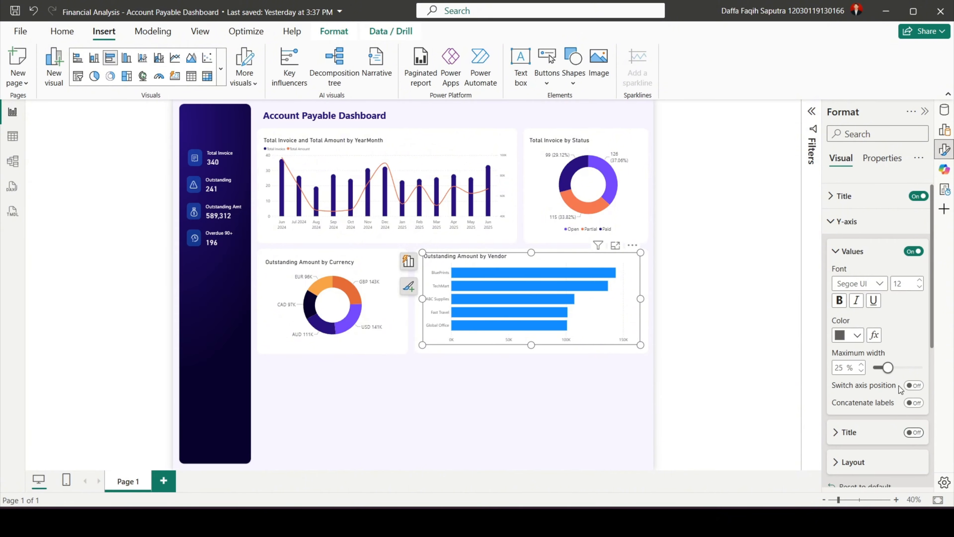
pyautogui.click(847, 221)
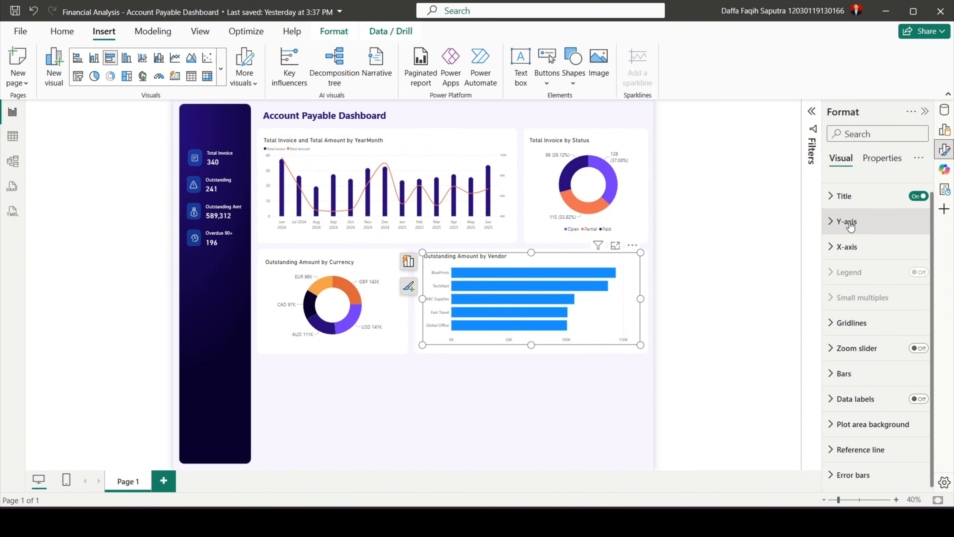
# - Set the bar color of the vendor bar chart to #28117E for all categories
pyautogui.click(849, 376)
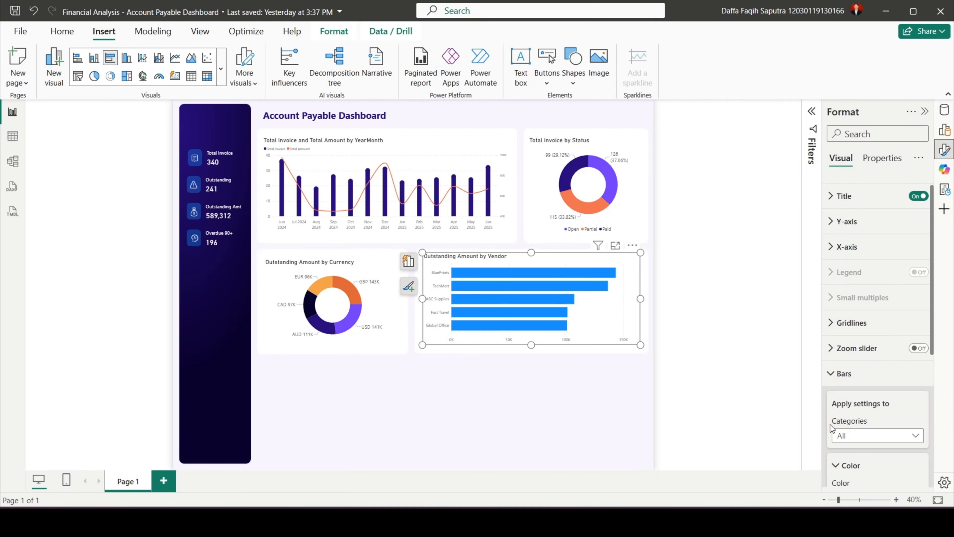
pyautogui.scroll(-5, 857, 453)
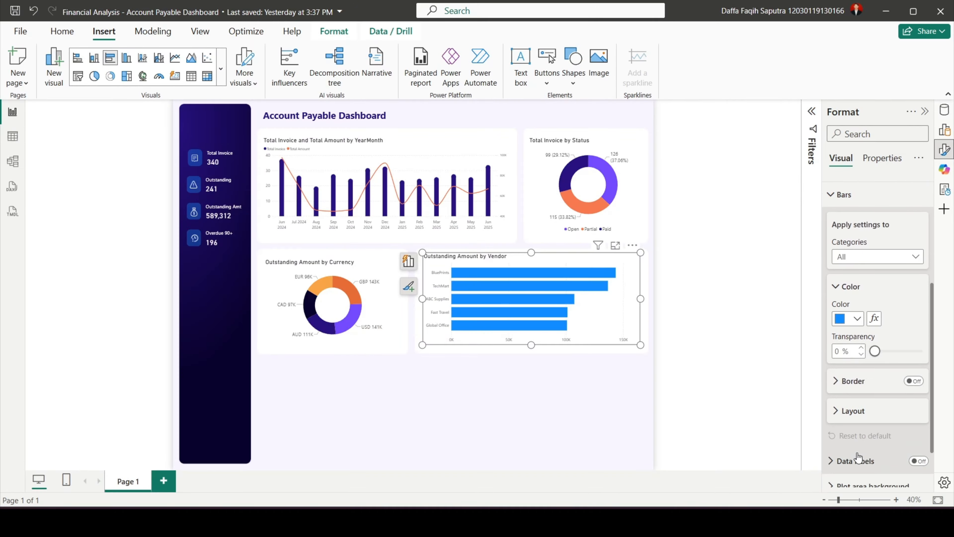
pyautogui.click(848, 318)
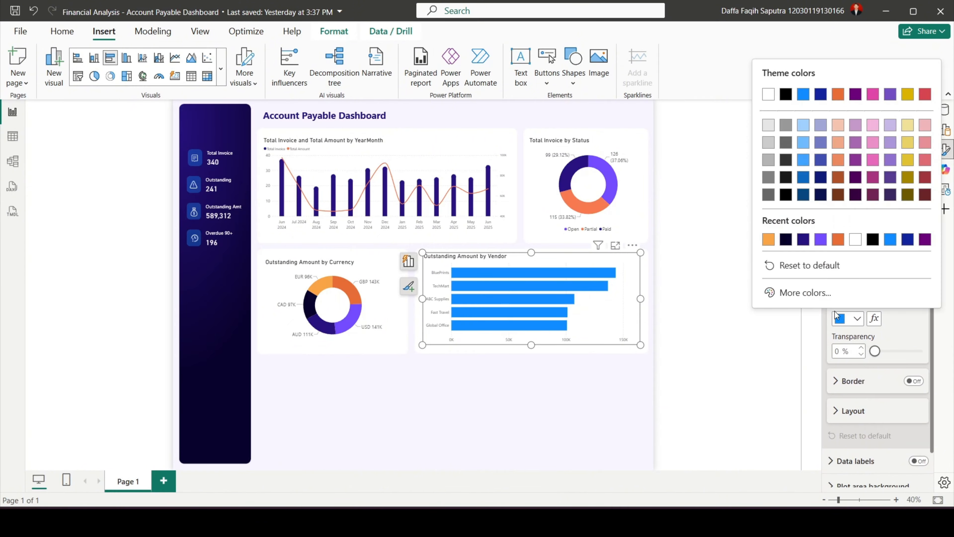
pyautogui.click(806, 292)
pyautogui.write('28')
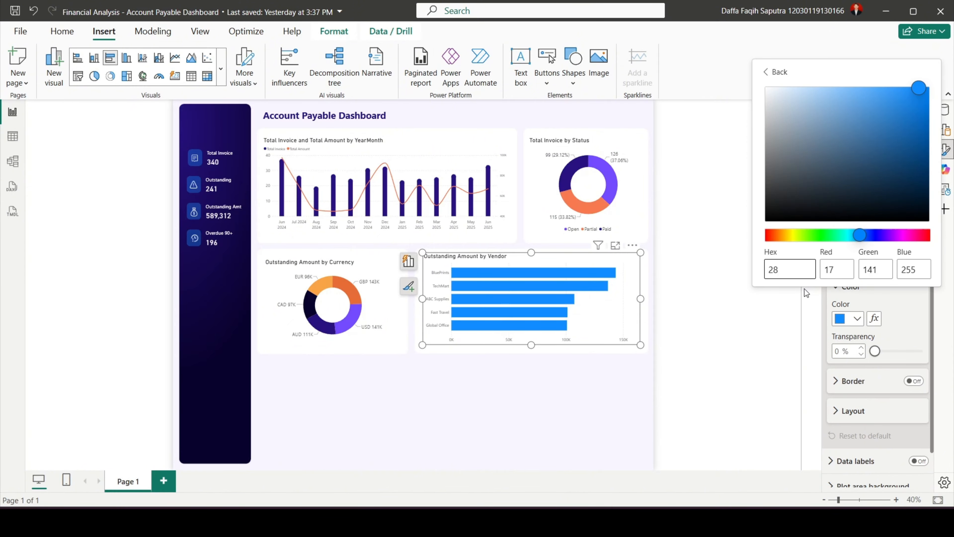
pyautogui.write('117E')
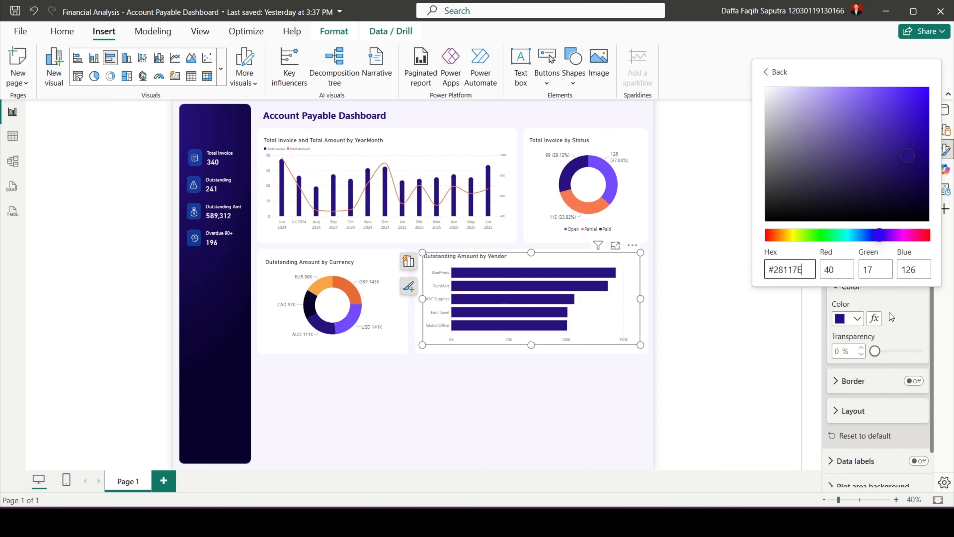
pyautogui.click(905, 317)
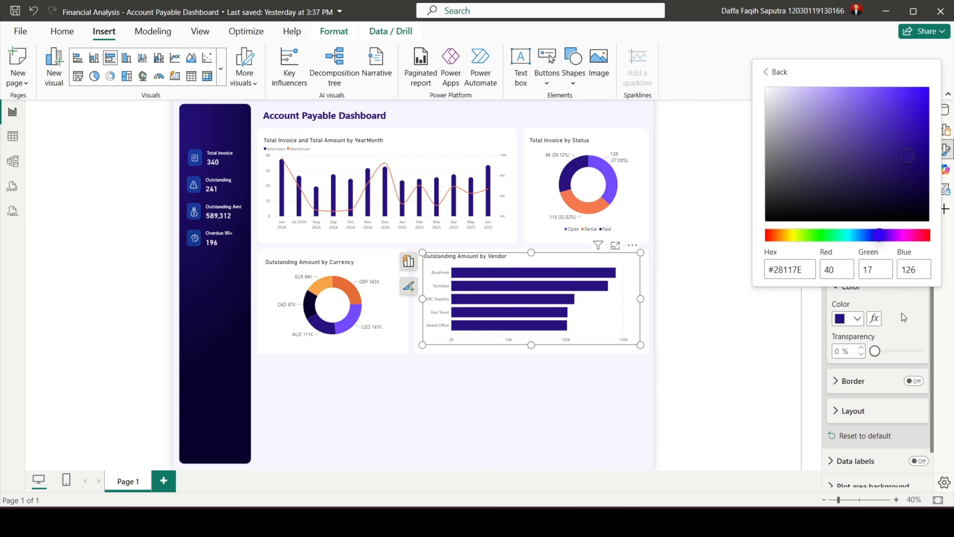
# - Set the space between categories of the vendor bar chart to 62%
pyautogui.click(846, 411)
pyautogui.scroll(-3, 846, 417)
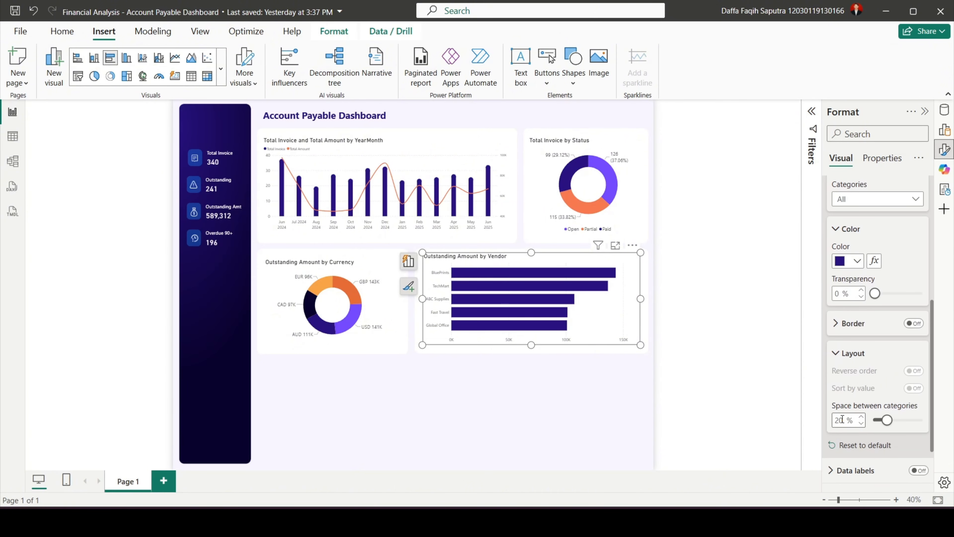
pyautogui.doubleClick(842, 419)
pyautogui.write('62')
pyautogui.press('Return')
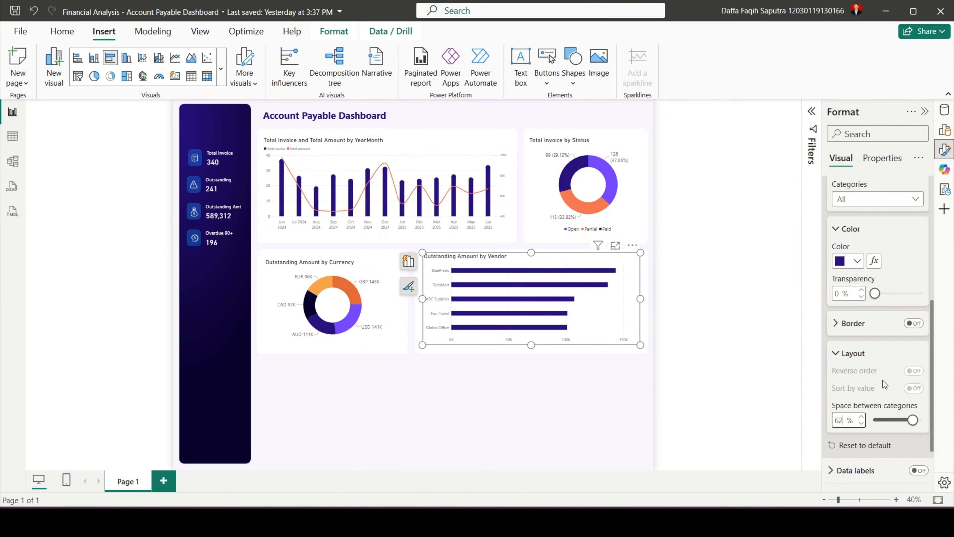
pyautogui.scroll(5, 881, 382)
pyautogui.click(866, 242)
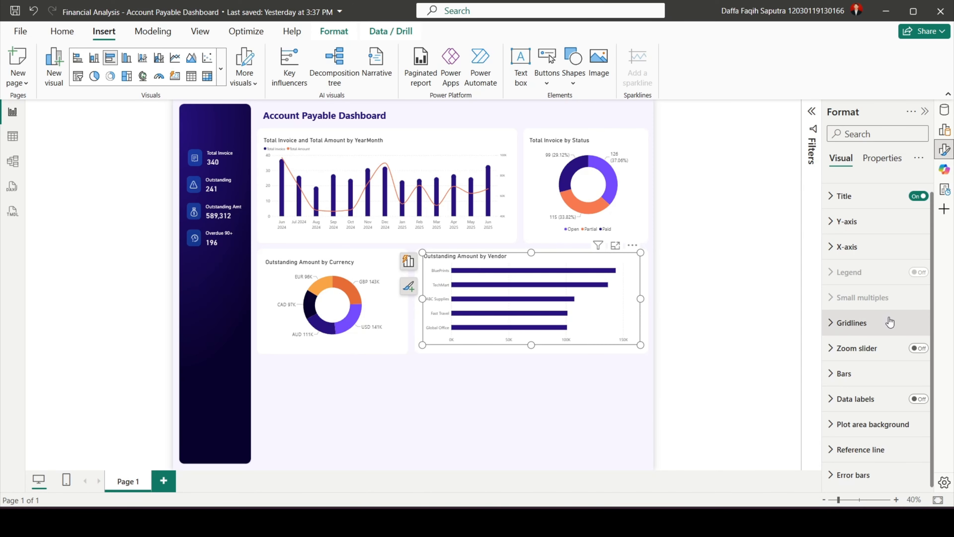
# - Enable error bars on the vendor bar chart with the Outstanding Amount measure as the upper bound
pyautogui.click(861, 476)
pyautogui.scroll(-6, 862, 477)
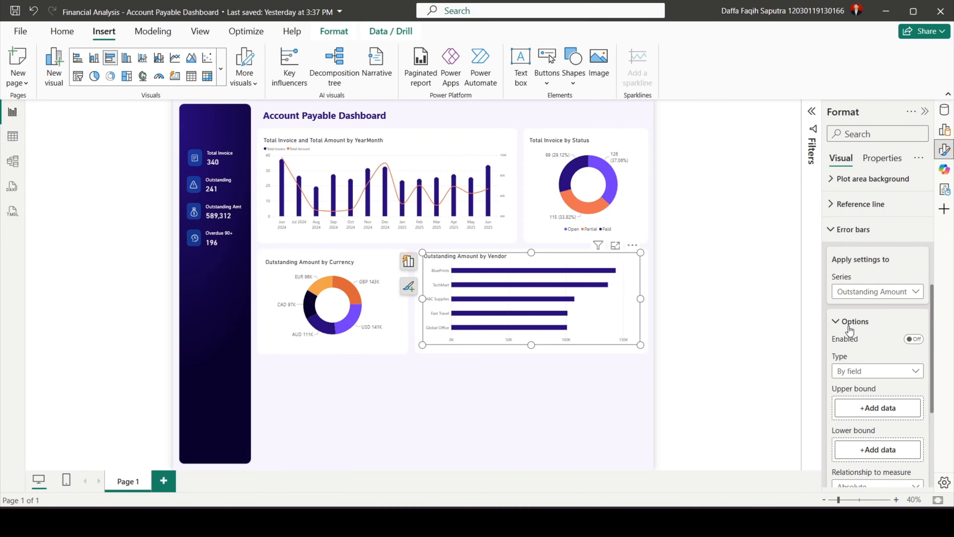
pyautogui.click(912, 340)
pyautogui.click(879, 409)
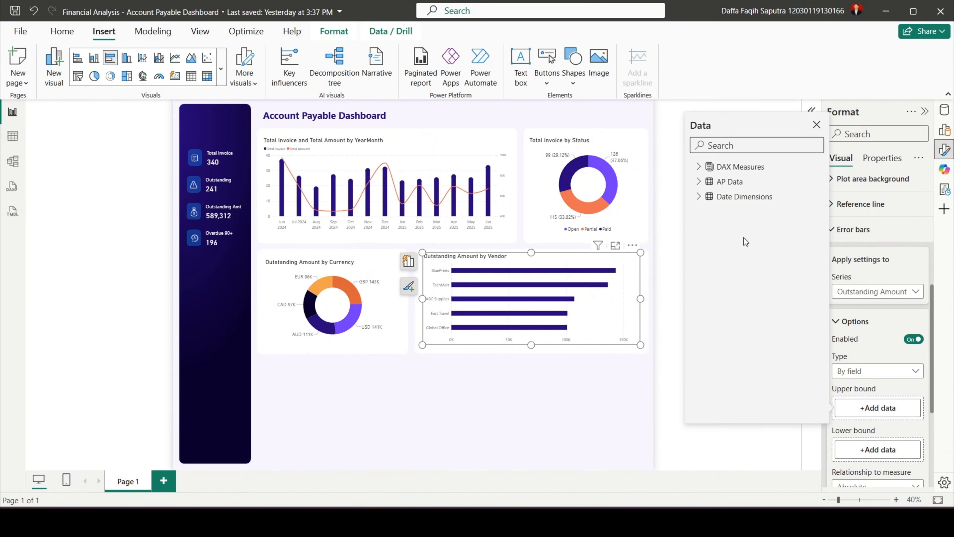
pyautogui.click(698, 166)
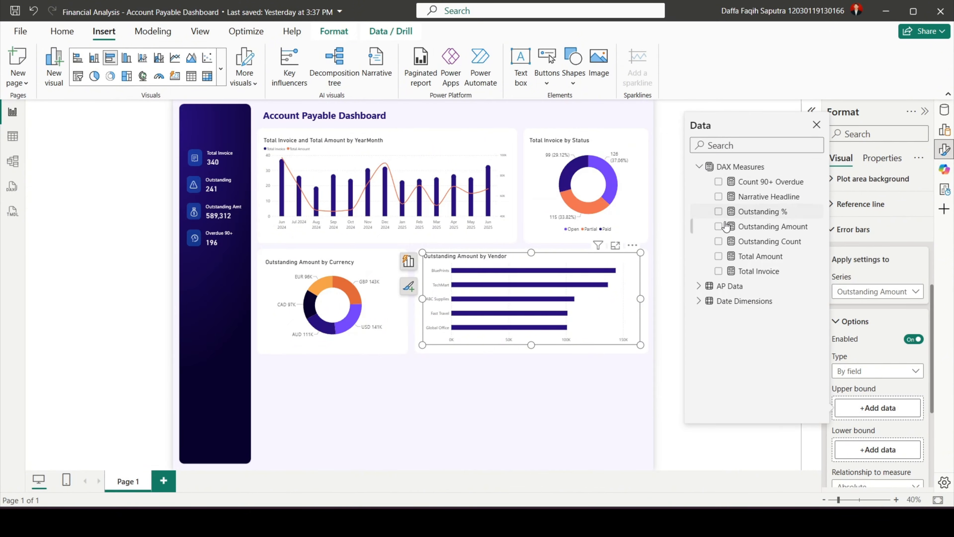
pyautogui.click(718, 226)
pyautogui.click(816, 124)
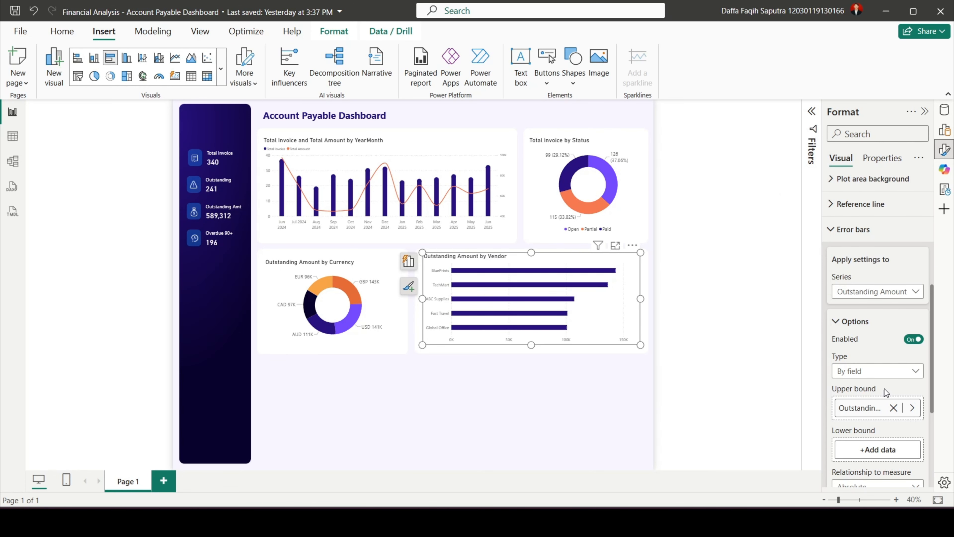
# - Change the error bar markers of the vendor bar chart to the circle shape with a size of 10 px
pyautogui.scroll(-5, 887, 411)
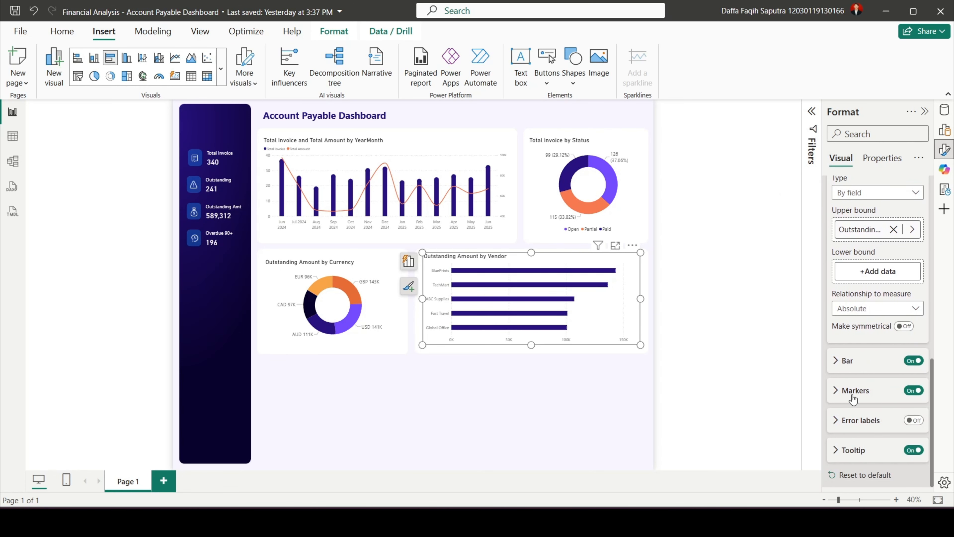
pyautogui.click(852, 398)
pyautogui.click(878, 423)
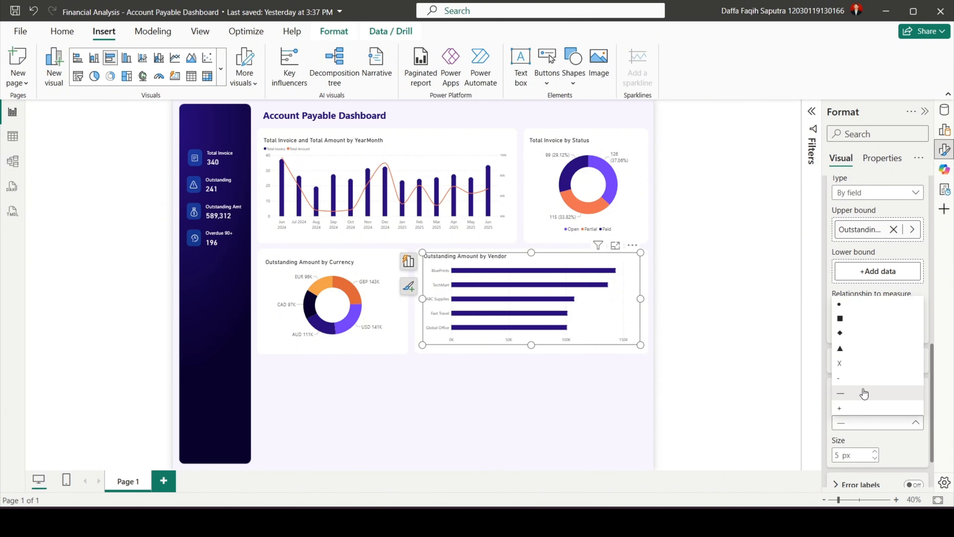
pyautogui.click(850, 303)
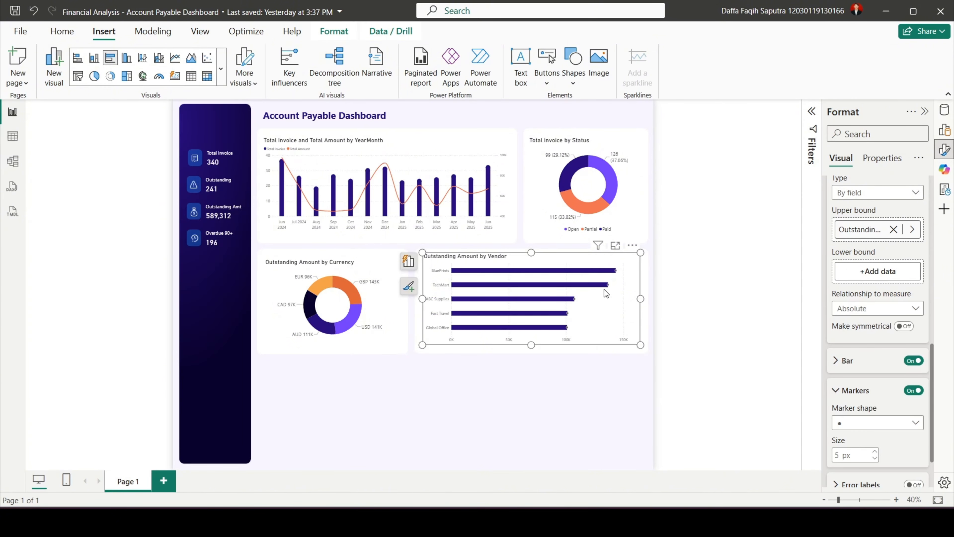
pyautogui.scroll(3, 604, 290)
pyautogui.scroll(-3, 615, 388)
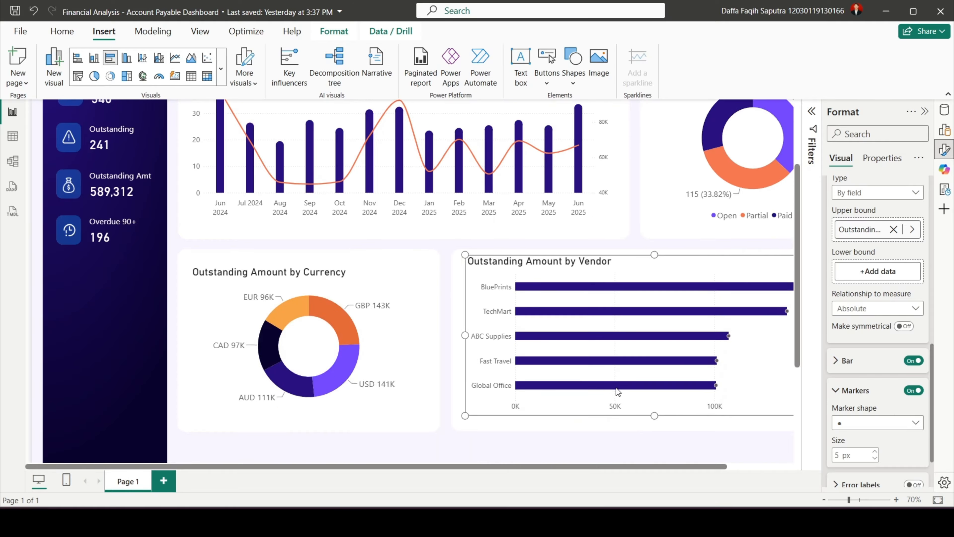
pyautogui.hscroll(2, 615, 388)
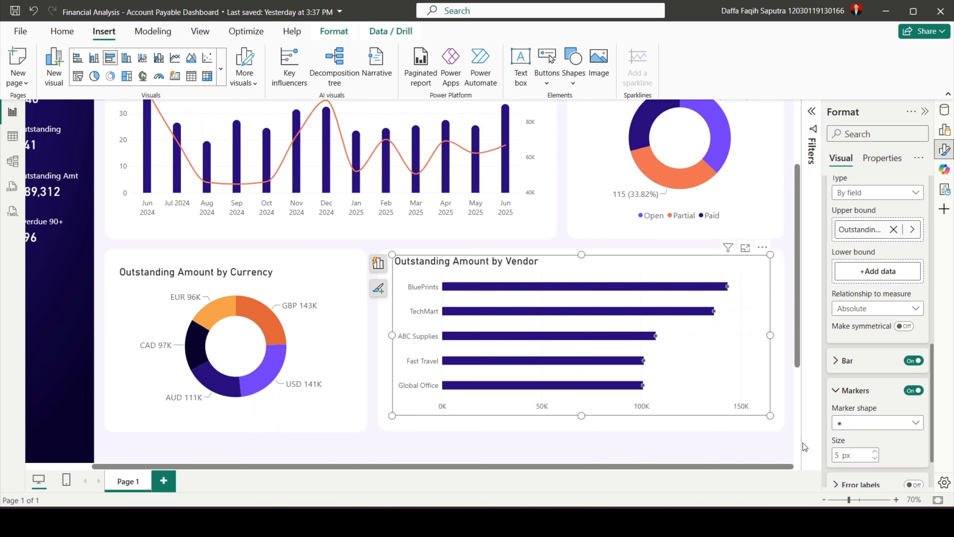
pyautogui.doubleClick(840, 456)
pyautogui.write('10')
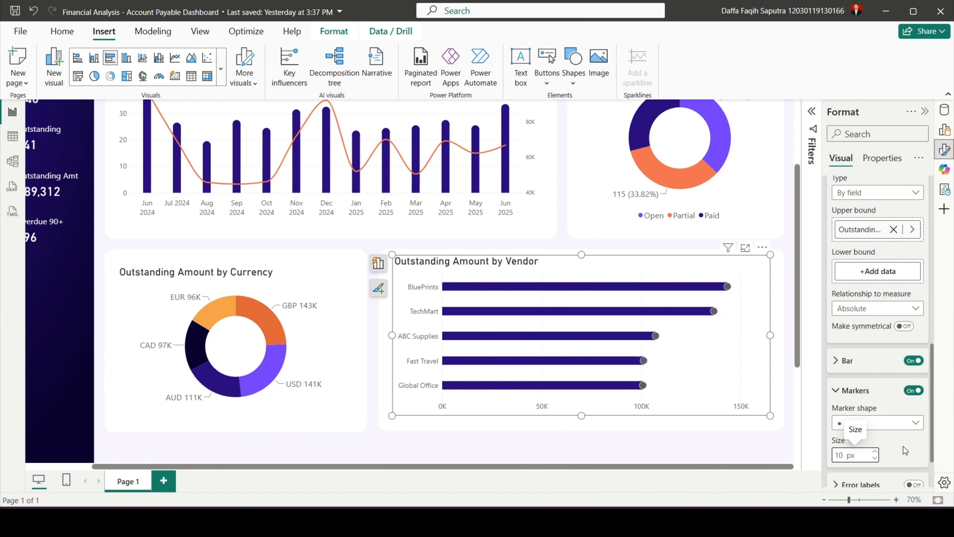
pyautogui.click(852, 395)
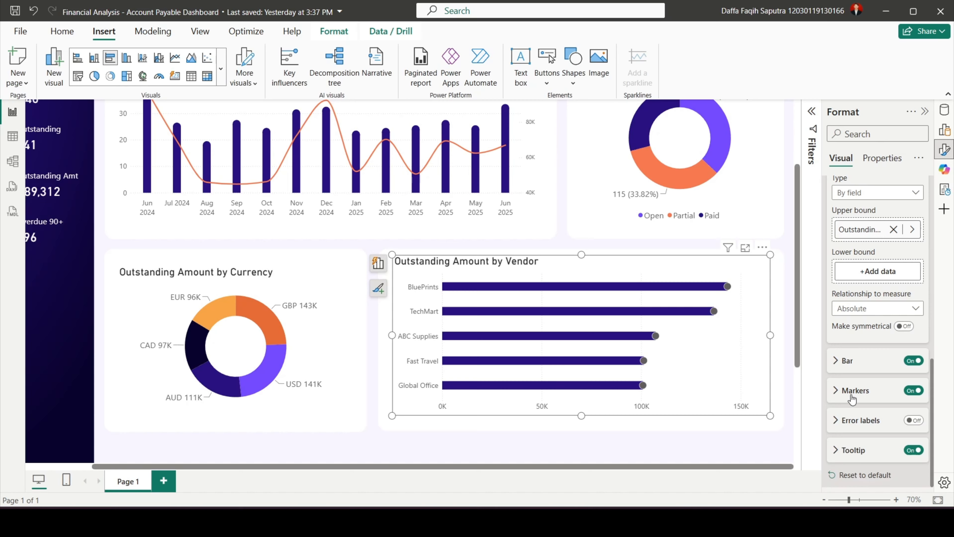
# - Set the error bar color of the vendor bar chart to #28117E
pyautogui.click(844, 366)
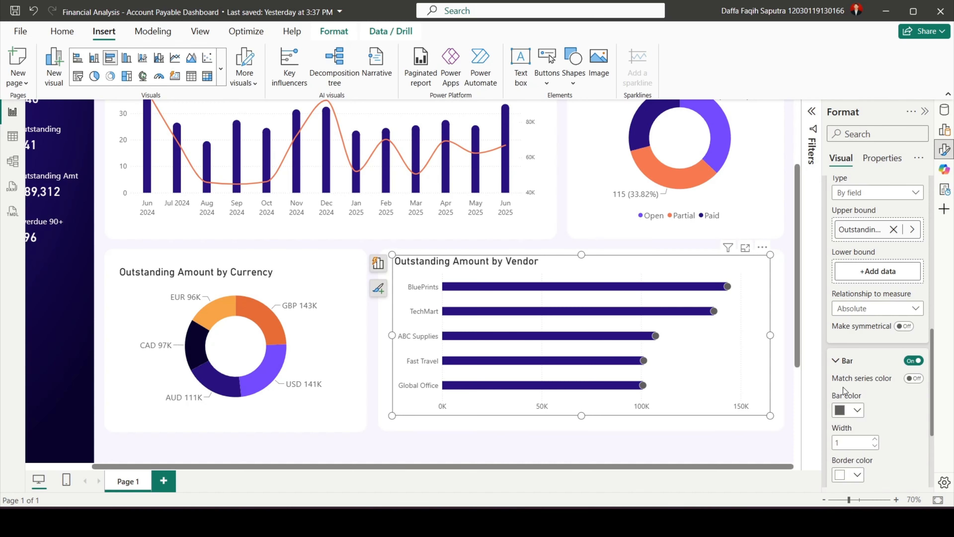
pyautogui.click(843, 414)
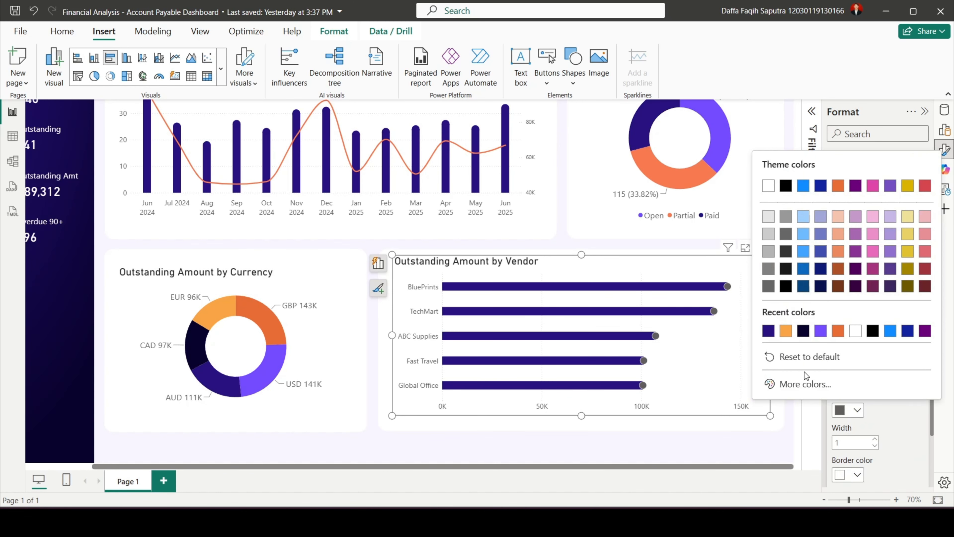
pyautogui.click(805, 383)
pyautogui.write('28')
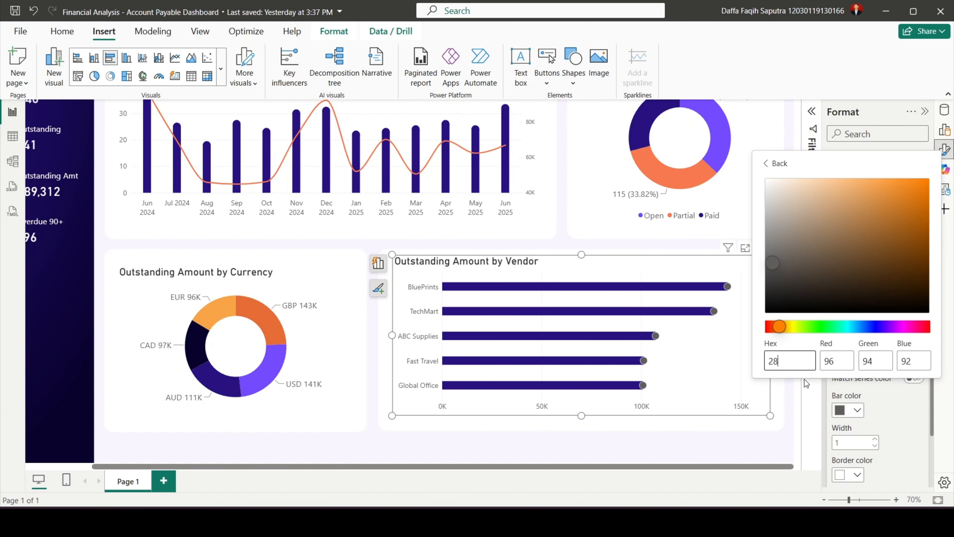
pyautogui.write('117E')
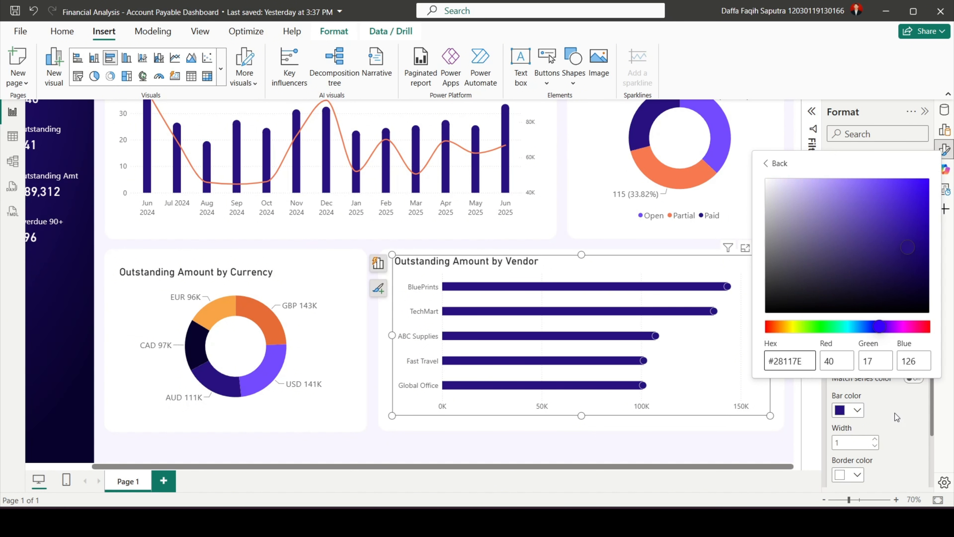
pyautogui.click(895, 413)
# - Set the error bar width to 10 and give it a 2 px border in the recently used dark purple
pyautogui.click(848, 439)
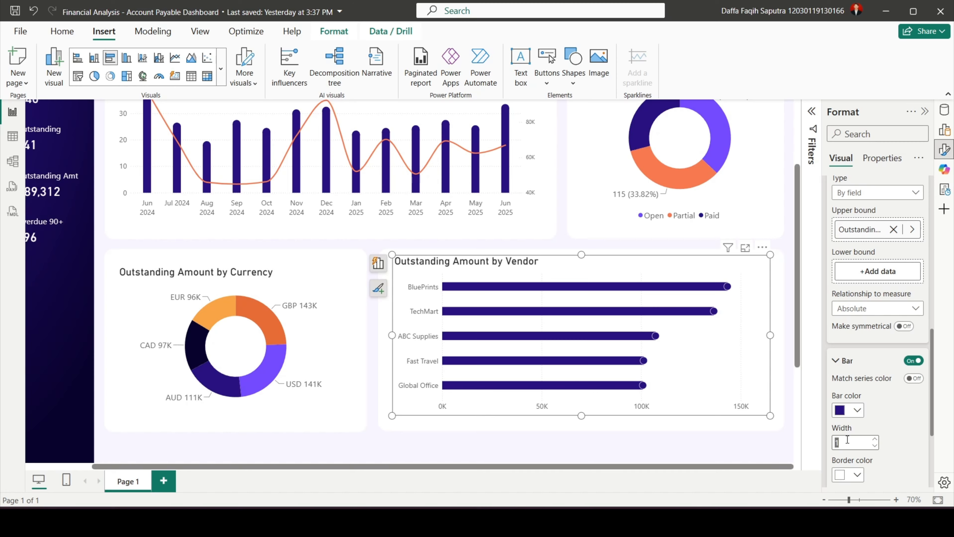
pyautogui.write('10')
pyautogui.click(837, 474)
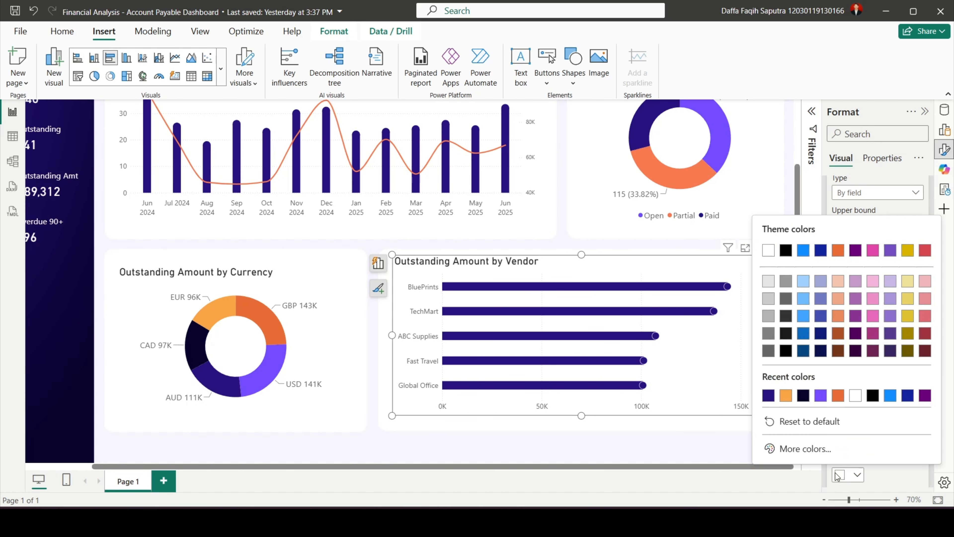
pyautogui.click(770, 395)
pyautogui.scroll(-2, 886, 448)
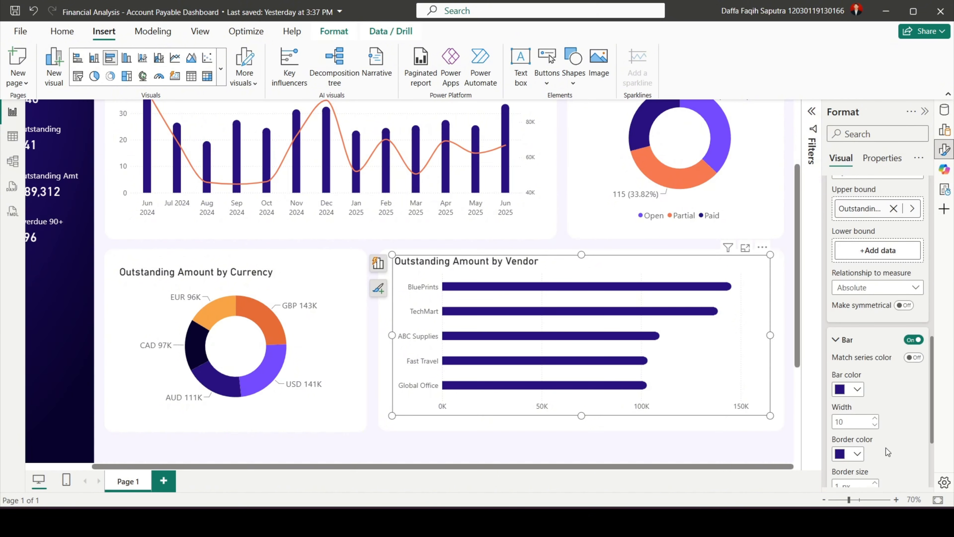
pyautogui.click(849, 435)
pyautogui.press('BackSpace')
pyautogui.write('2')
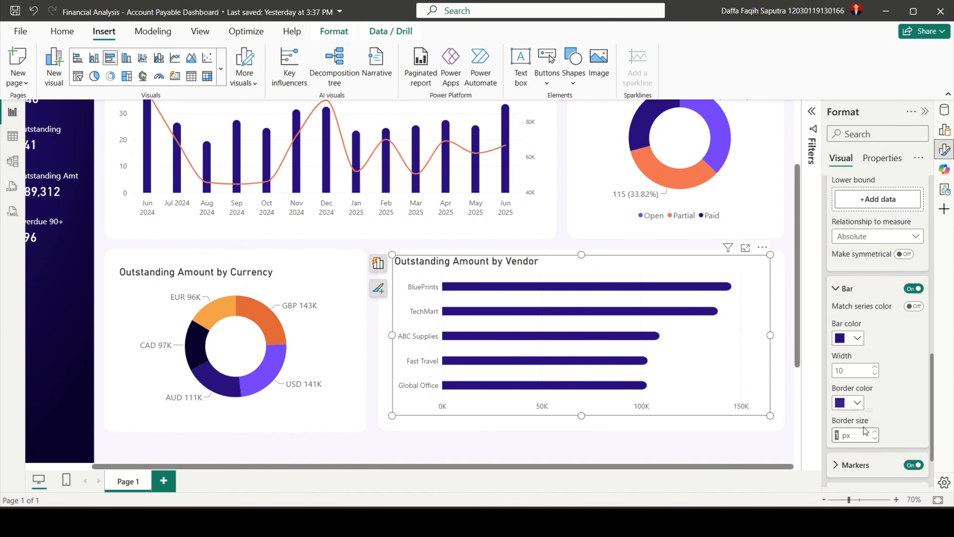
pyautogui.click(893, 406)
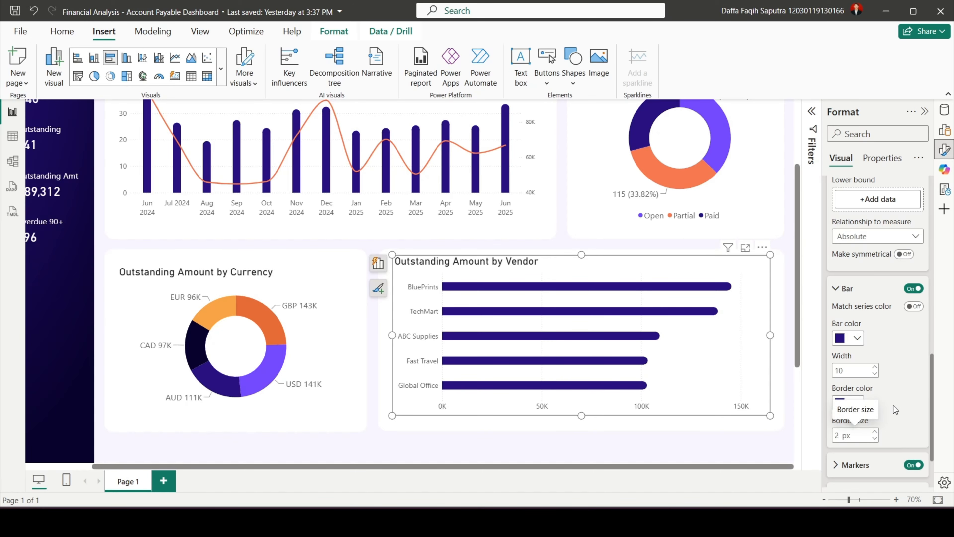
# - Duplicate the white card behind the currency donut chart and place the copy directly below it, aligned with its left edge
pyautogui.click(781, 445)
pyautogui.scroll(-2, 780, 441)
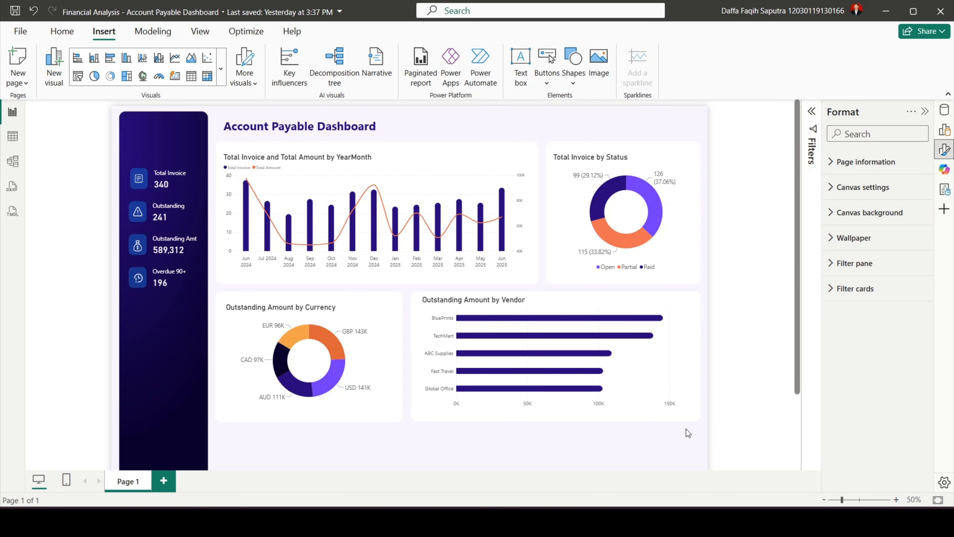
pyautogui.scroll(-4, 686, 429)
pyautogui.scroll(-1, 686, 429)
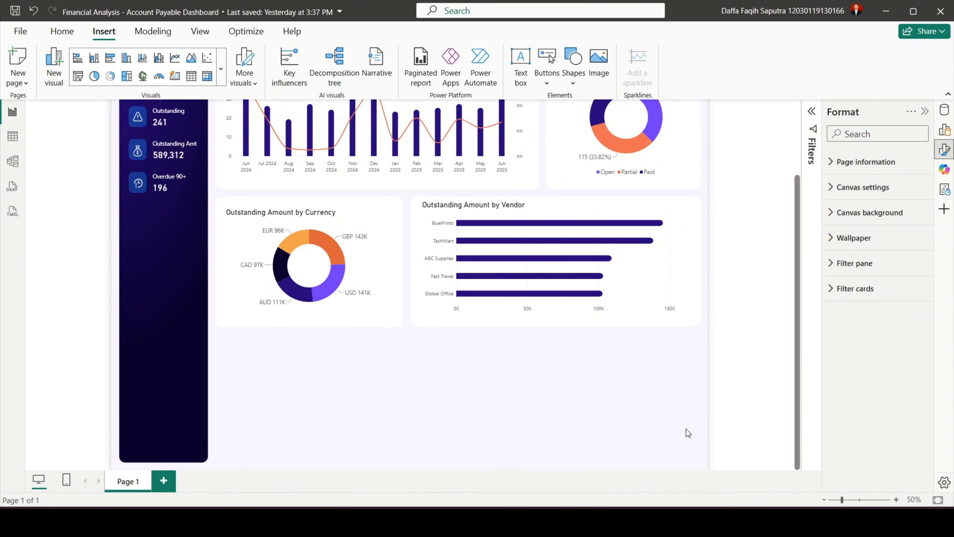
pyautogui.click(395, 326)
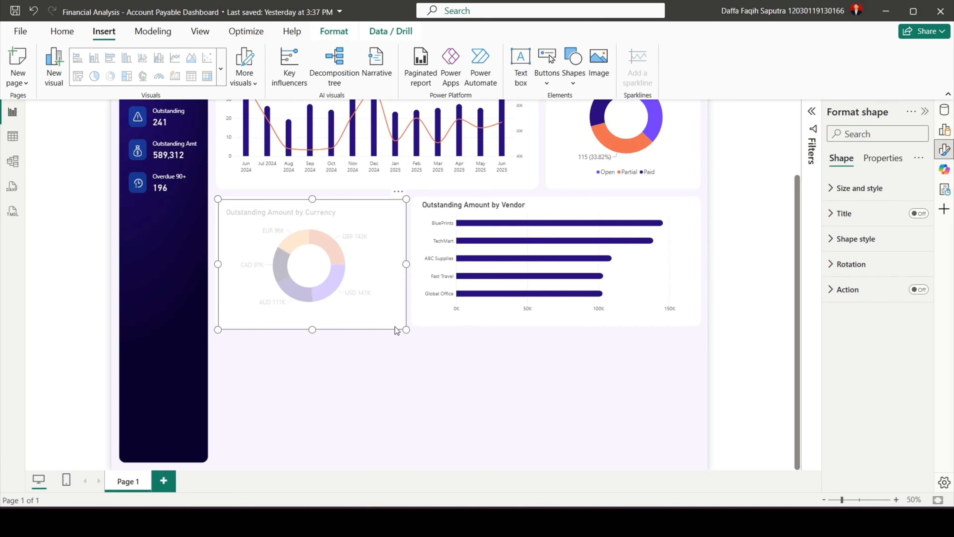
pyautogui.moveTo(345, 262); pyautogui.dragTo(344, 370)
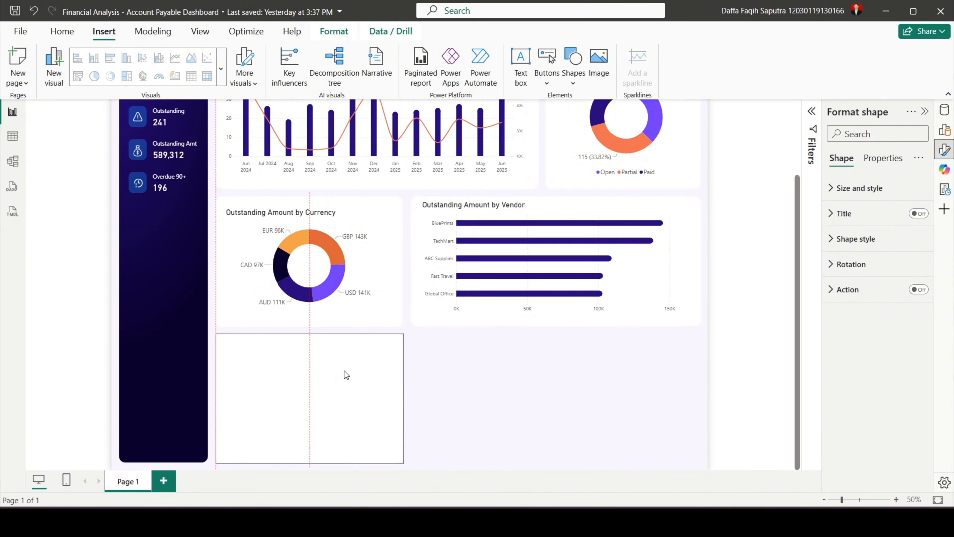
pyautogui.moveTo(343, 371); pyautogui.dragTo(343, 370)
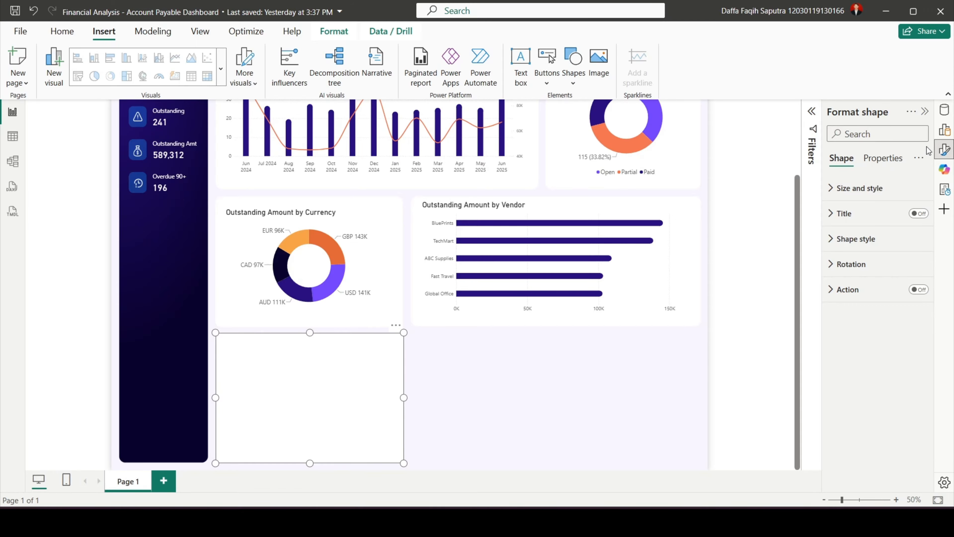
# - Resize the new white card below the currency donut chart to a height of 400 and a width of 985
pyautogui.click(877, 189)
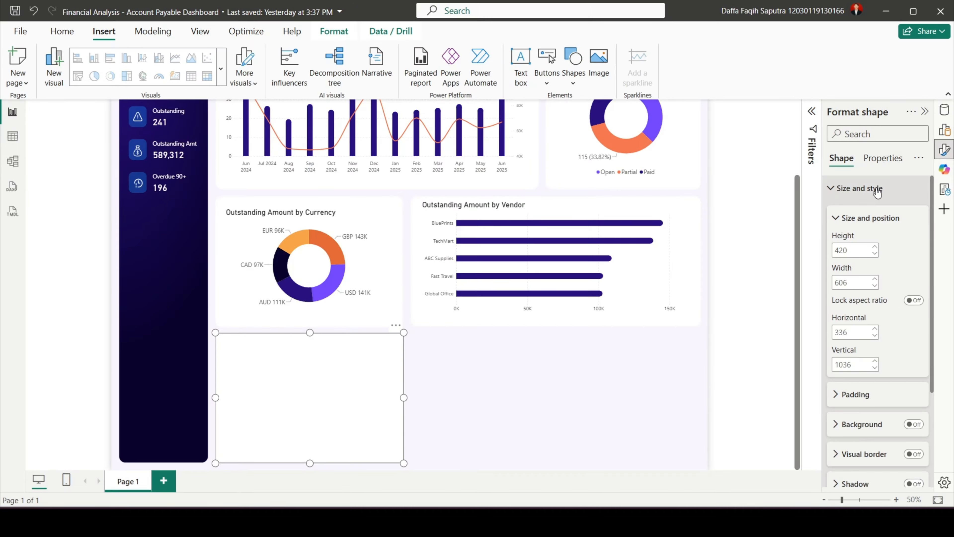
pyautogui.doubleClick(850, 250)
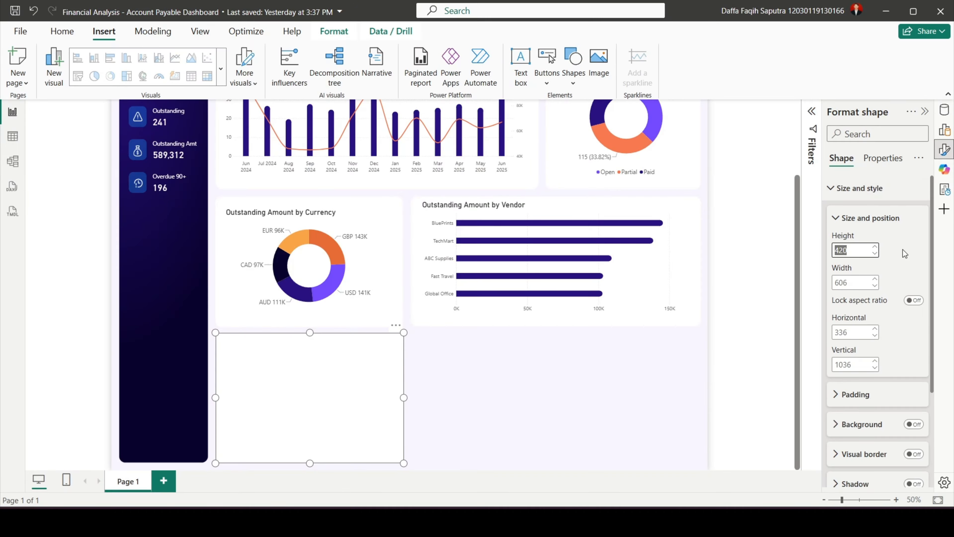
pyautogui.write('400')
pyautogui.doubleClick(844, 281)
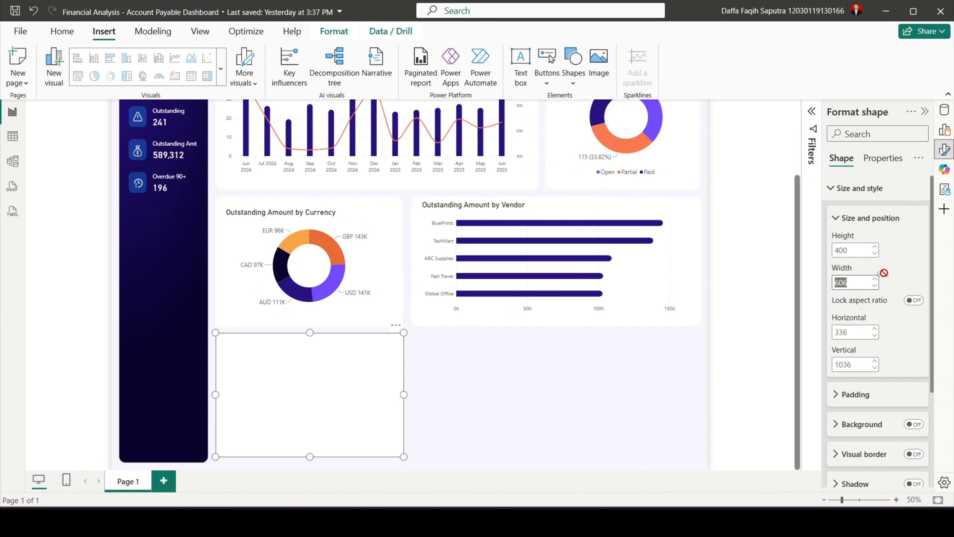
pyautogui.write('985')
pyautogui.press('Return')
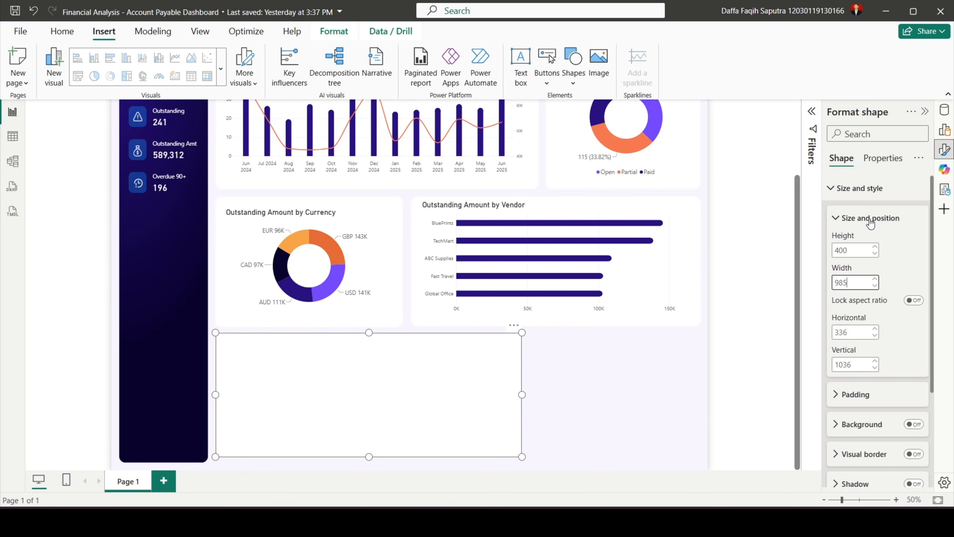
pyautogui.click(869, 191)
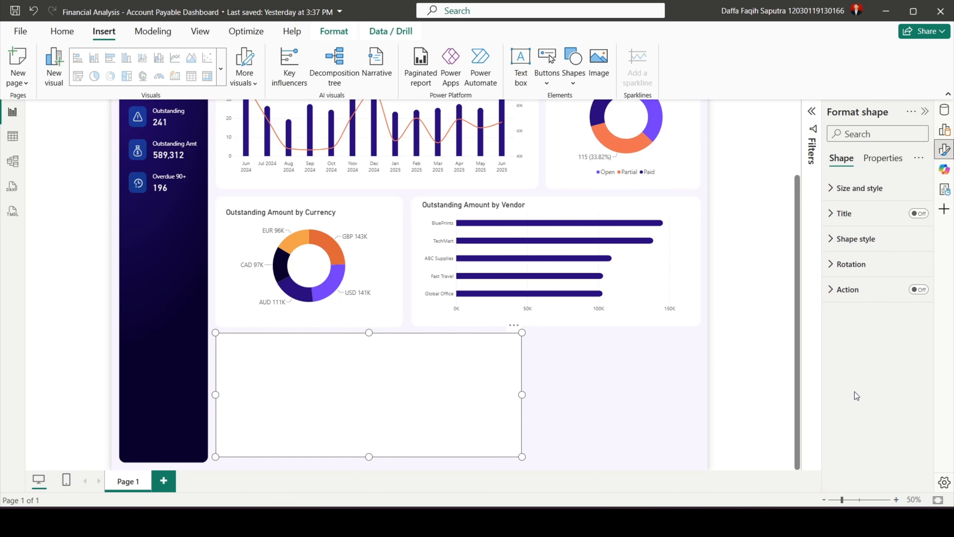
# - Add a matrix visual to the page with Vendor from AP Data as its rows
pyautogui.click(670, 395)
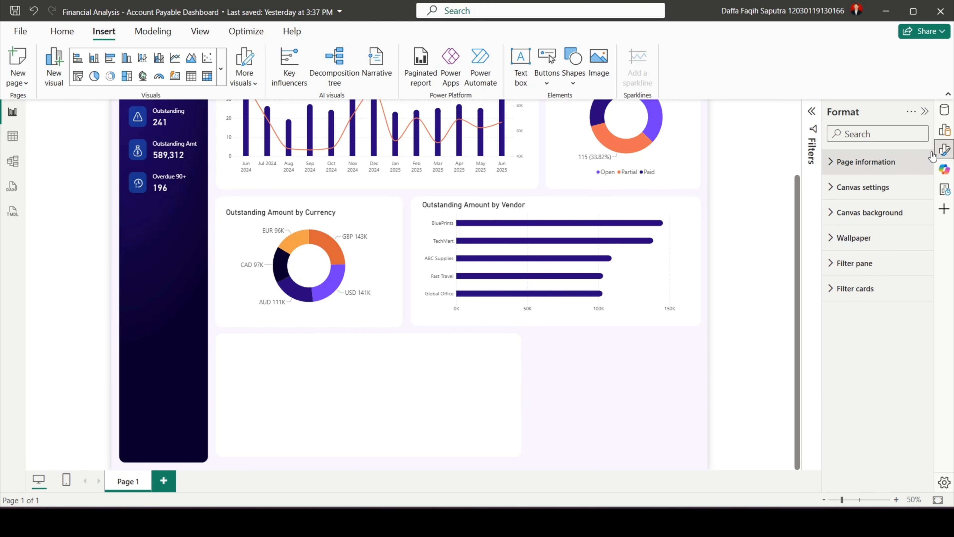
pyautogui.click(943, 133)
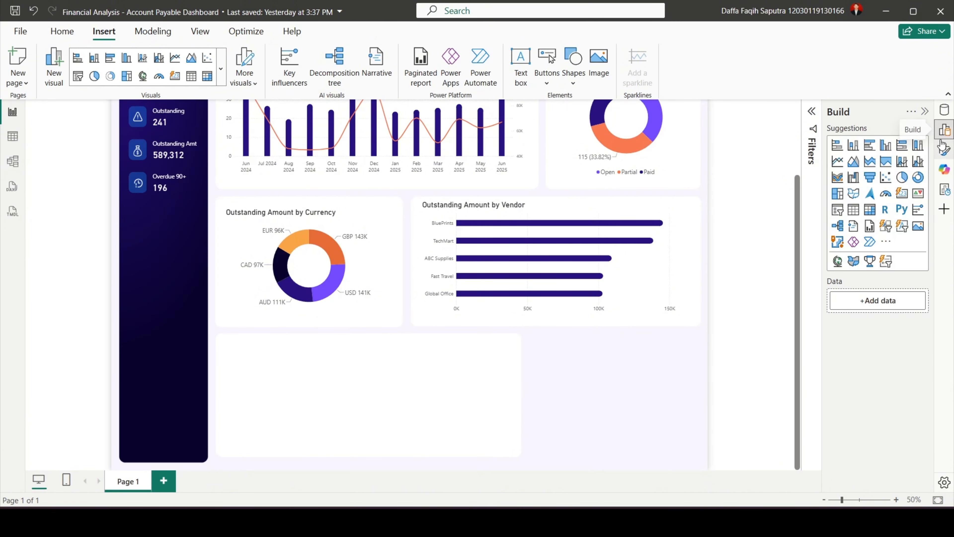
pyautogui.click(869, 210)
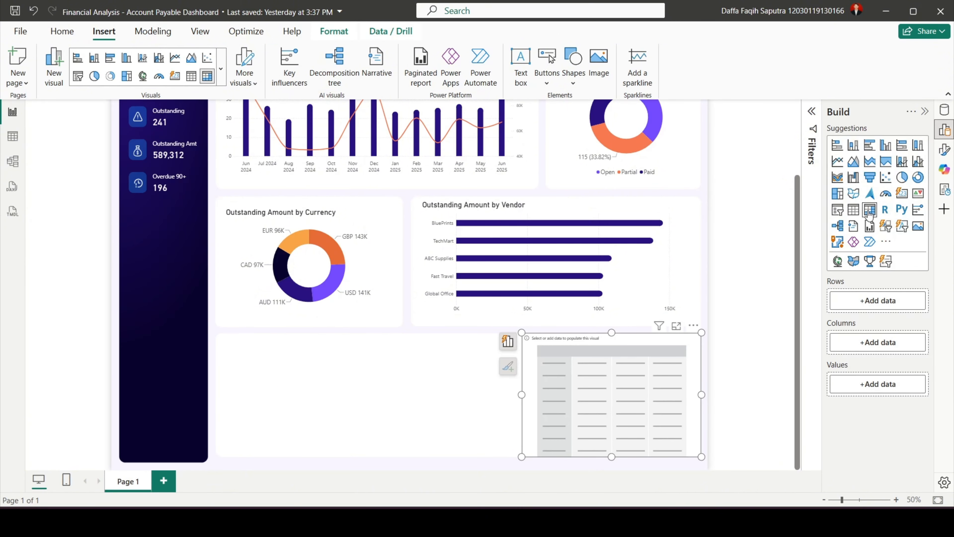
pyautogui.click(872, 302)
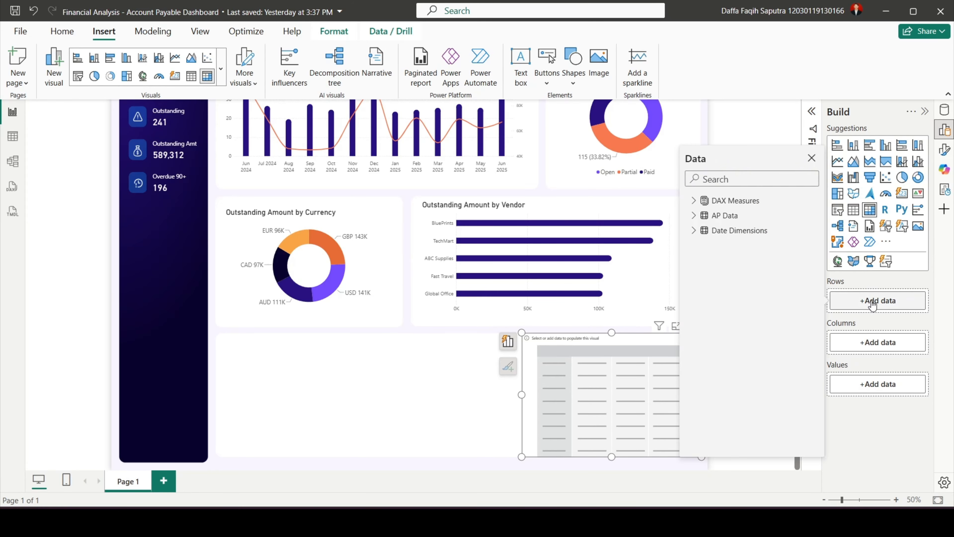
pyautogui.click(694, 216)
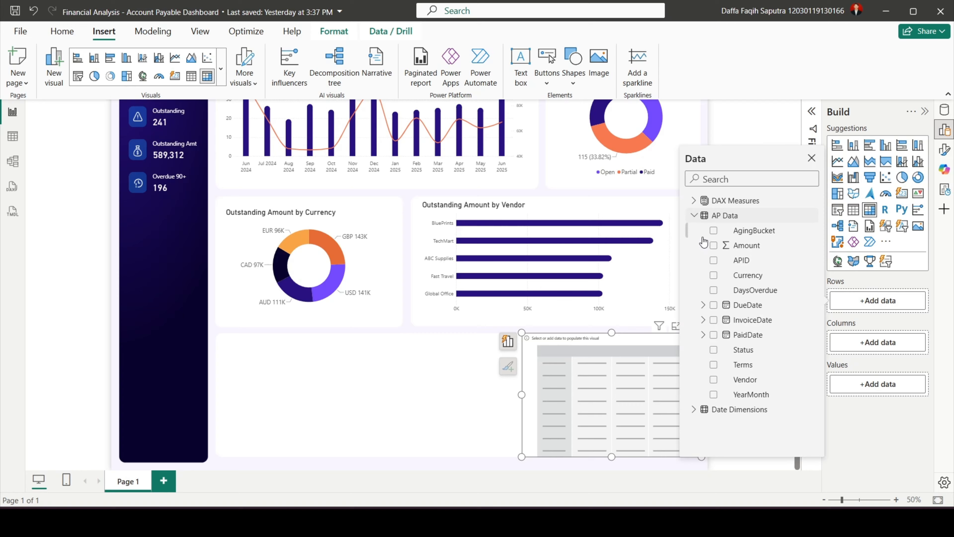
pyautogui.click(714, 381)
pyautogui.click(812, 158)
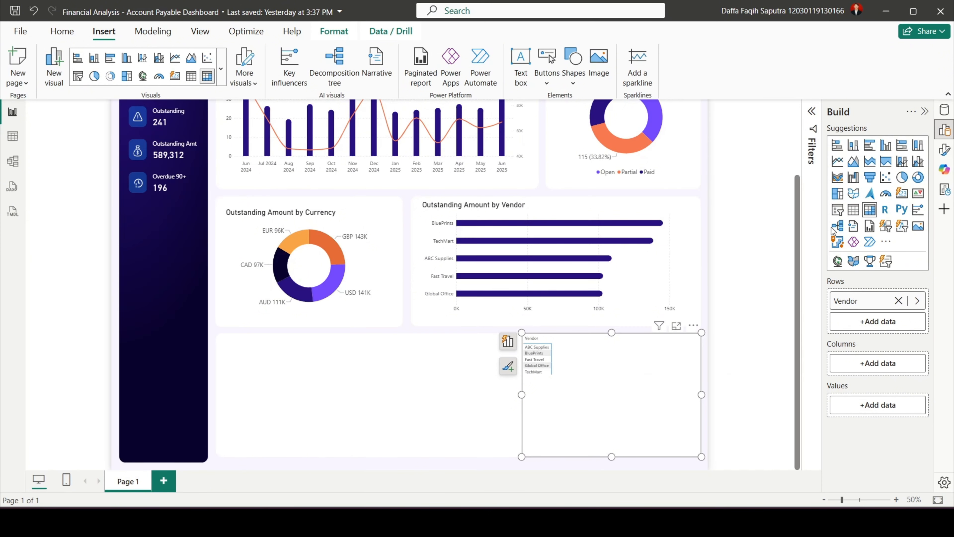
# - Add AgingBucket from AP Data as the columns of the matrix
pyautogui.click(873, 363)
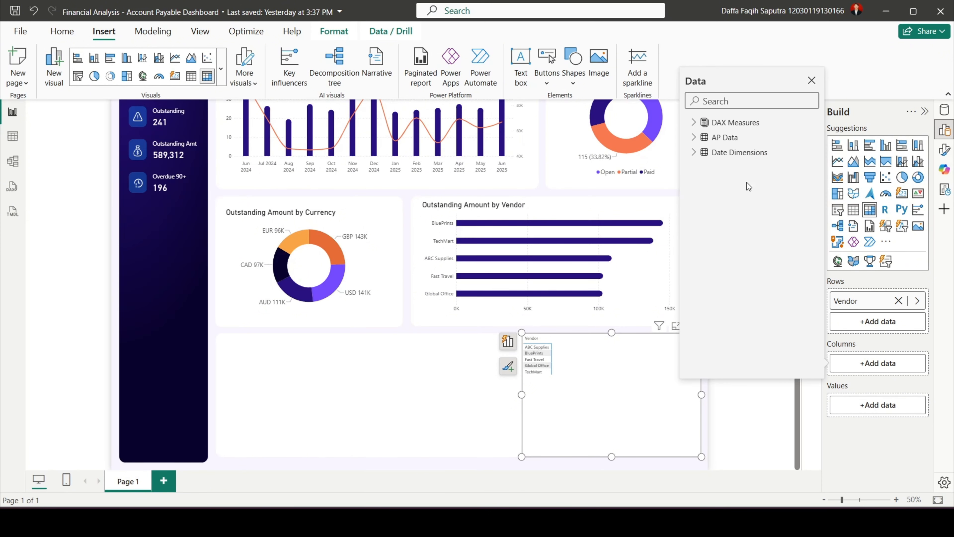
pyautogui.click(694, 138)
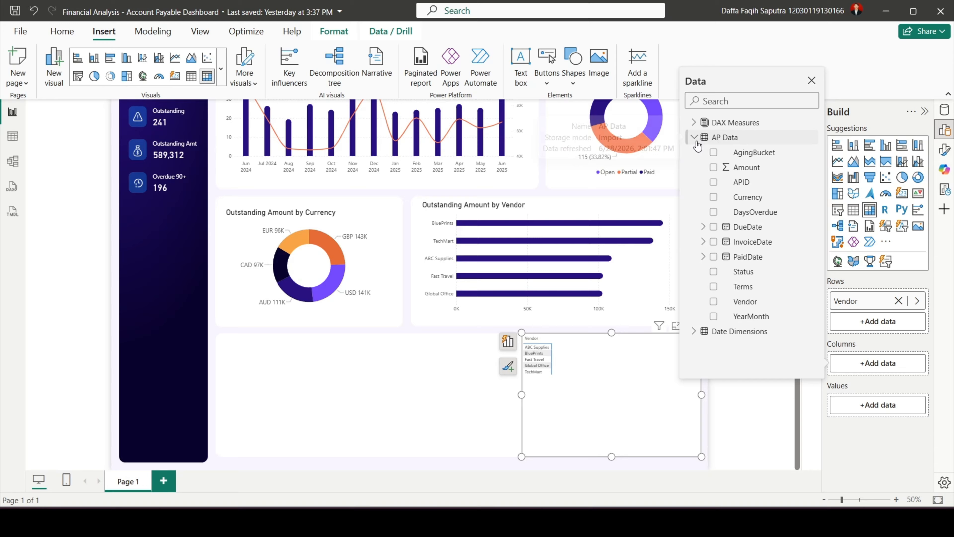
pyautogui.click(713, 153)
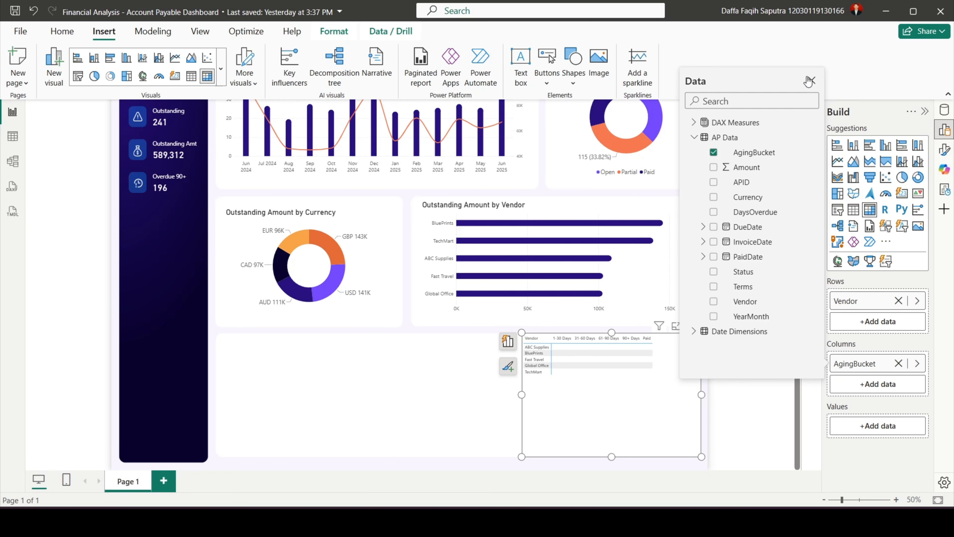
pyautogui.click(809, 80)
# - Add the Outstanding Amount measure as the values of the matrix
pyautogui.click(875, 426)
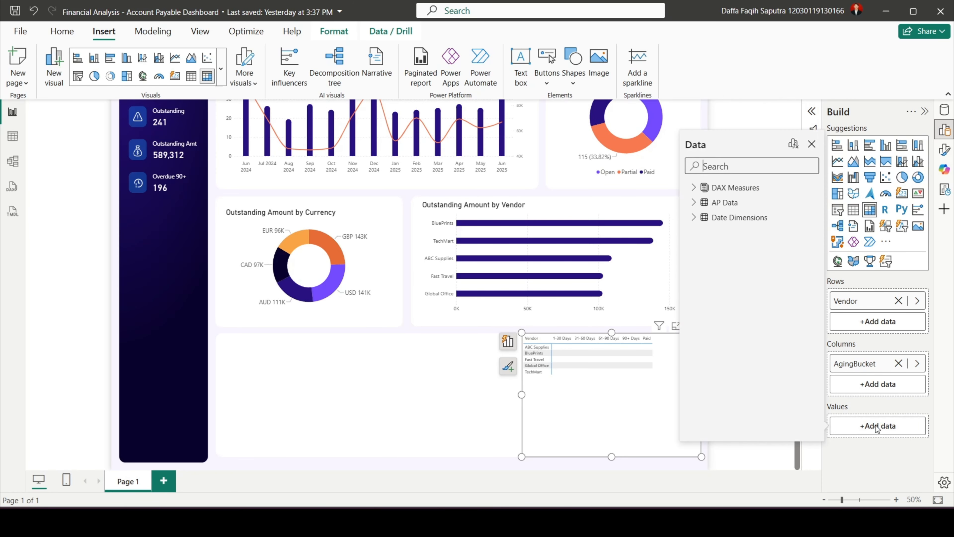
pyautogui.click(694, 188)
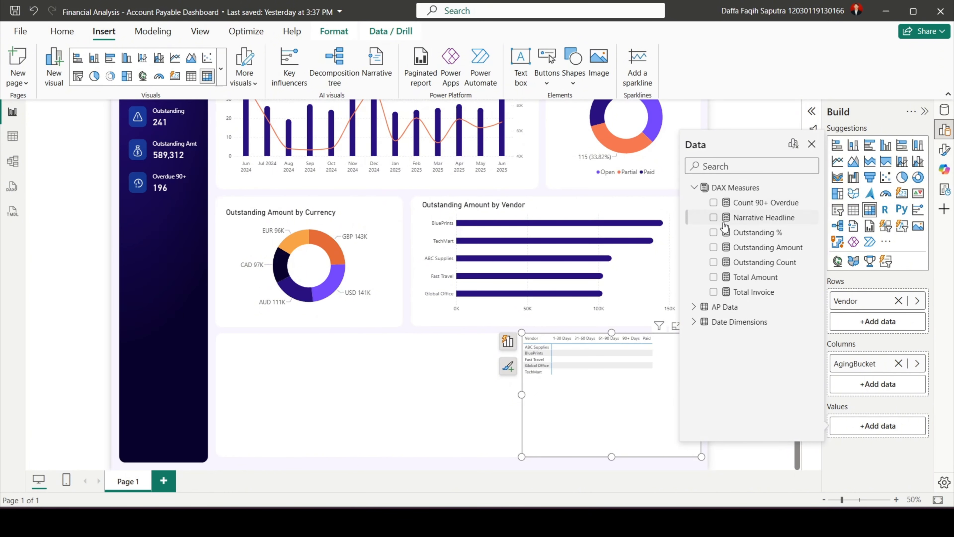
pyautogui.click(713, 247)
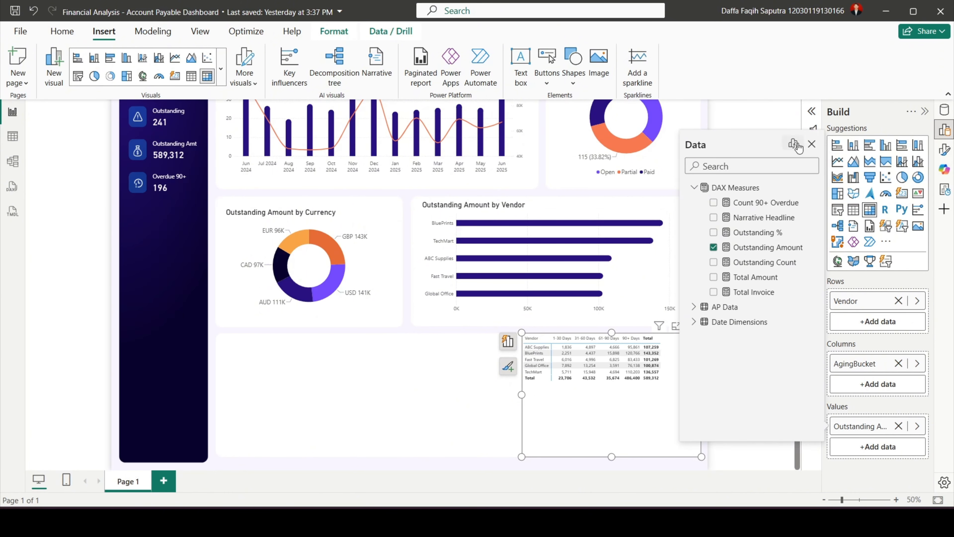
pyautogui.click(812, 145)
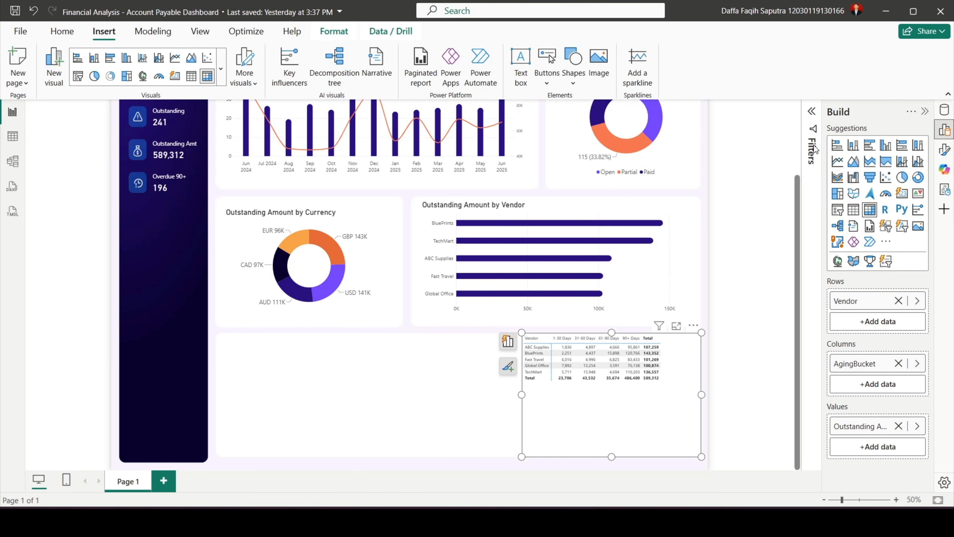
# - Set the height of the matrix to 300
pyautogui.click(944, 150)
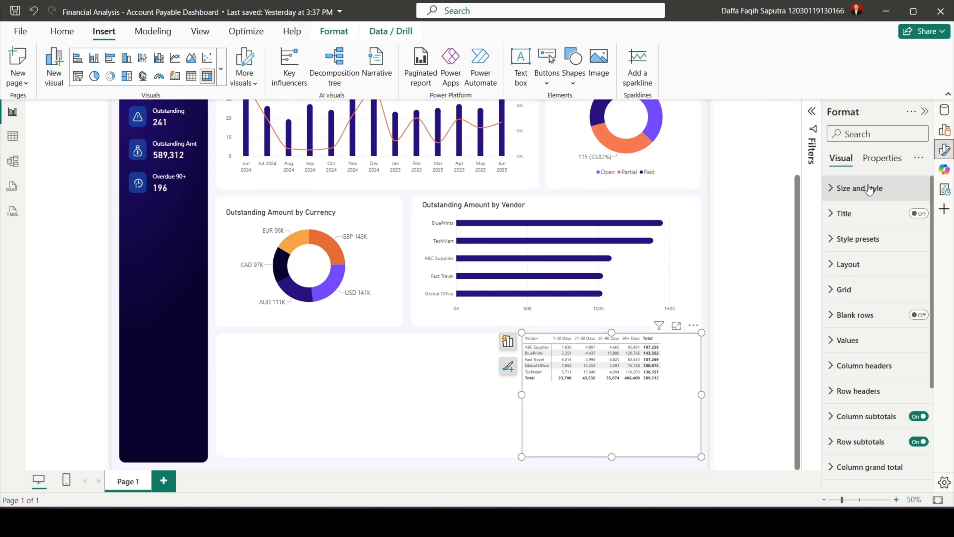
pyautogui.click(861, 188)
pyautogui.click(851, 250)
pyautogui.doubleClick(851, 250)
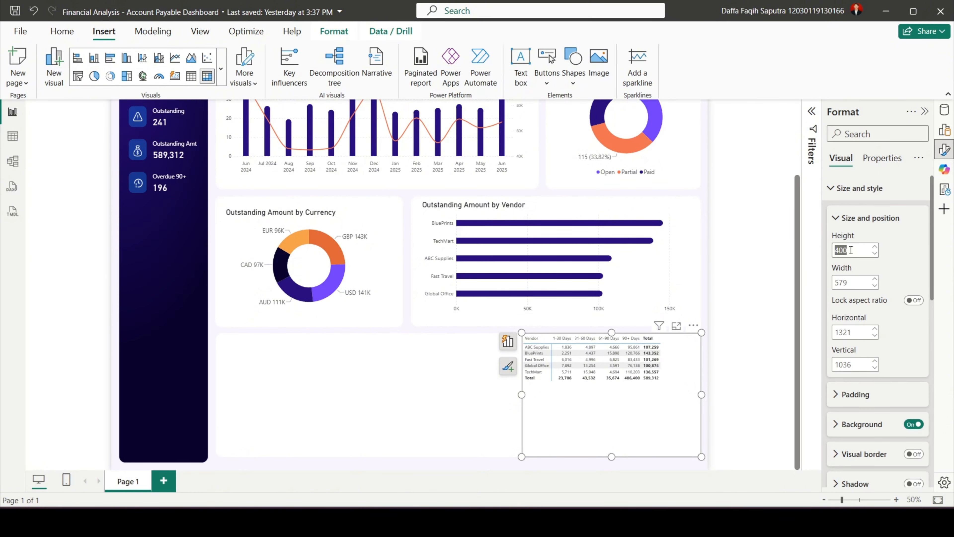
pyautogui.write('30')
pyautogui.press('Return')
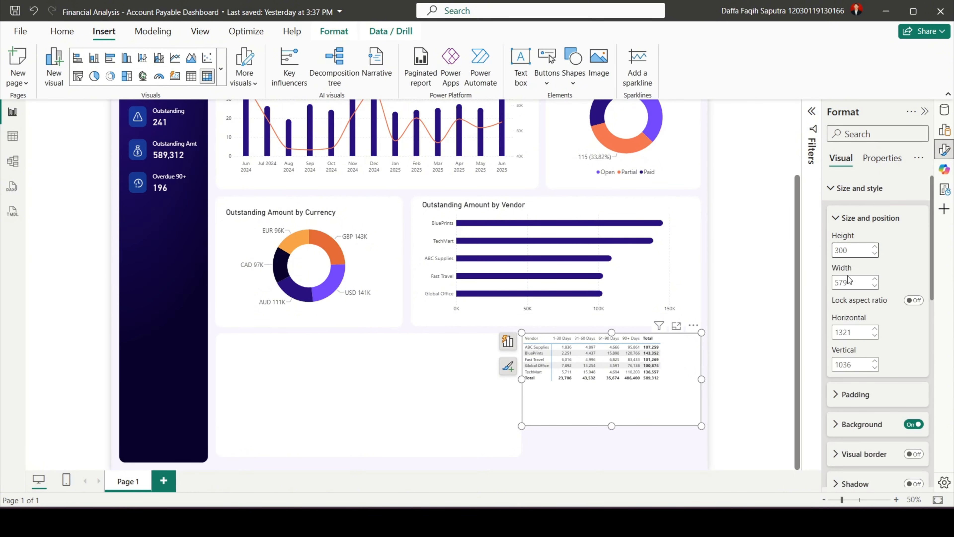
# - Shift the matrix left to make room on the page and set its width to 925
pyautogui.doubleClick(849, 281)
pyautogui.write('925')
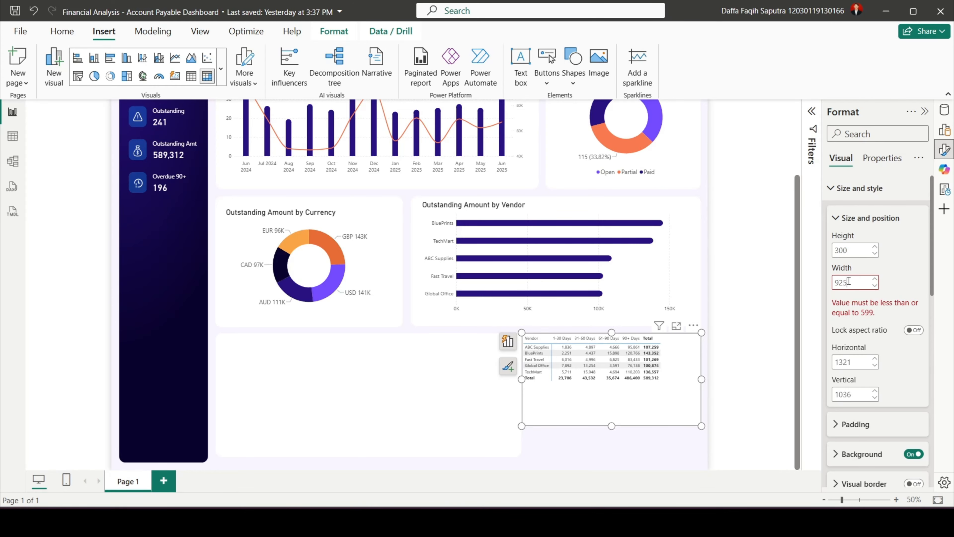
pyautogui.moveTo(546, 394); pyautogui.dragTo(664, 389)
pyautogui.doubleClick(849, 286)
pyautogui.write('925')
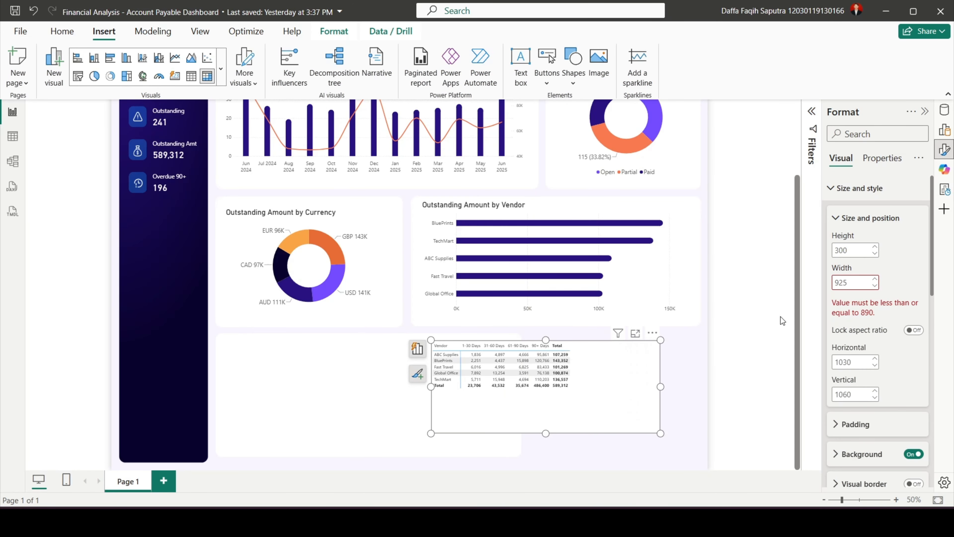
pyautogui.click(856, 281)
pyautogui.click(510, 375)
pyautogui.moveTo(510, 376); pyautogui.dragTo(416, 374)
pyautogui.doubleClick(849, 282)
pyautogui.write('925')
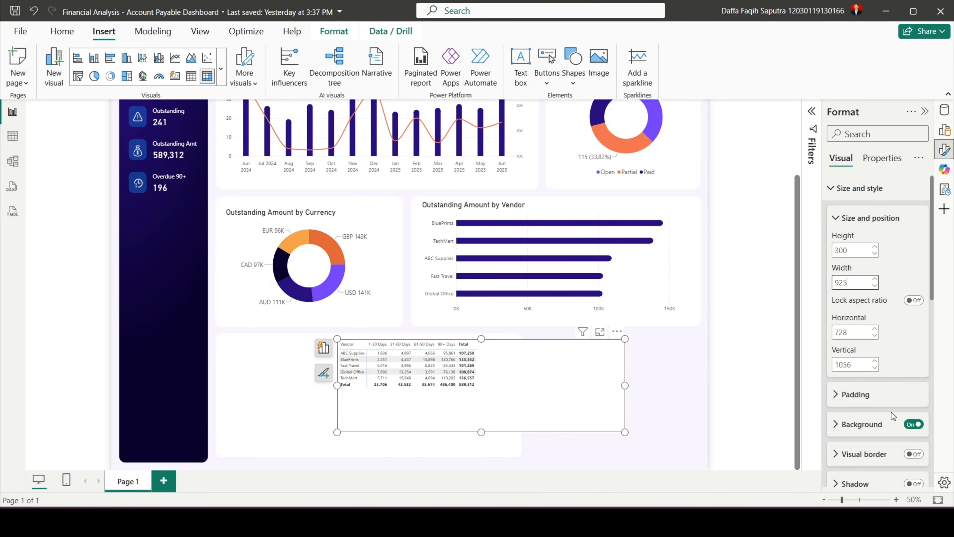
# - Turn off the background of the matrix and center it on the white card below the currency donut chart
pyautogui.click(914, 423)
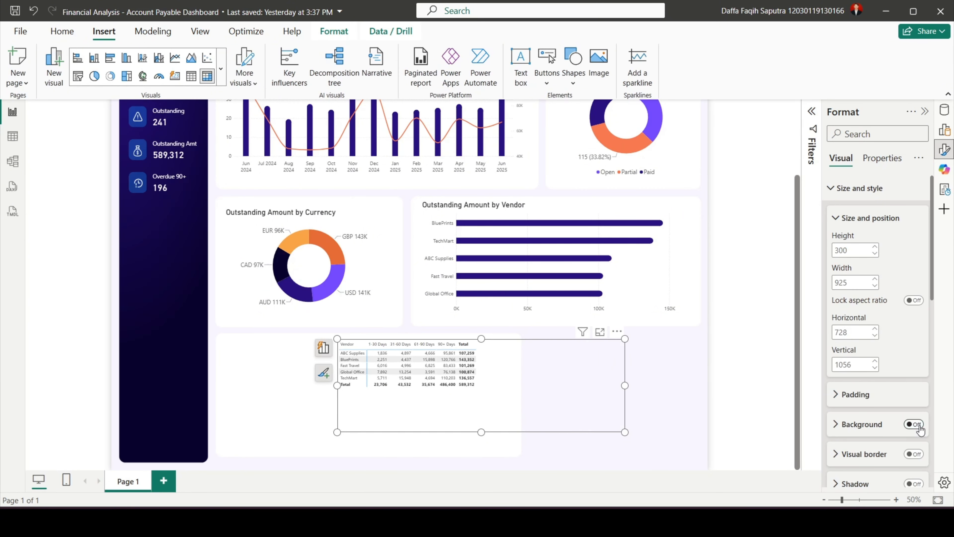
pyautogui.click(846, 196)
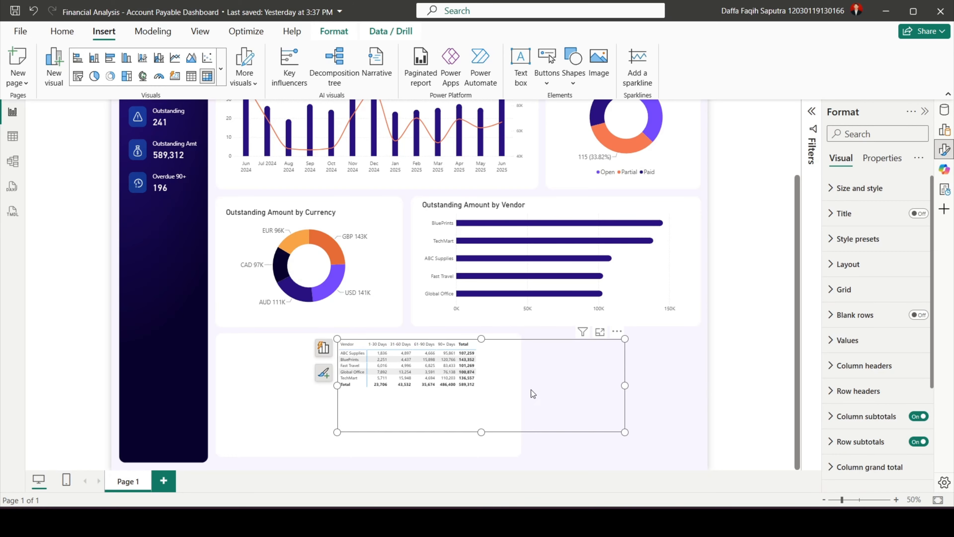
pyautogui.moveTo(558, 381); pyautogui.dragTo(449, 387)
pyautogui.click(608, 386)
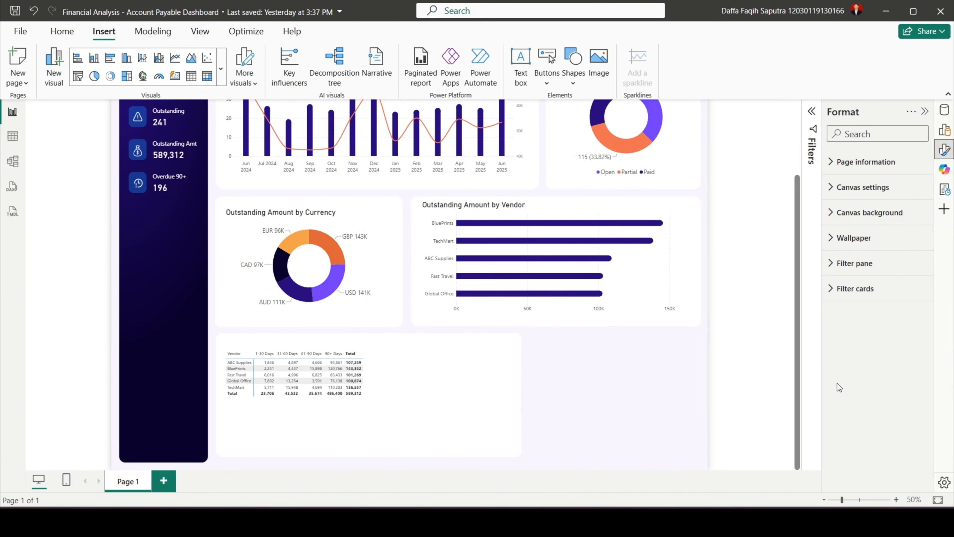
# - Set the style preset of the matrix to None
pyautogui.click(411, 370)
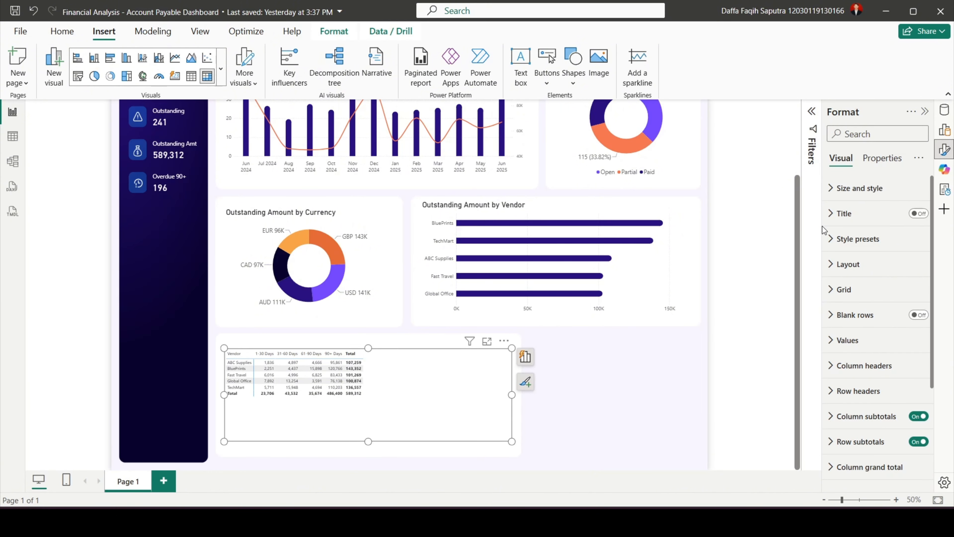
pyautogui.click(858, 239)
pyautogui.click(856, 281)
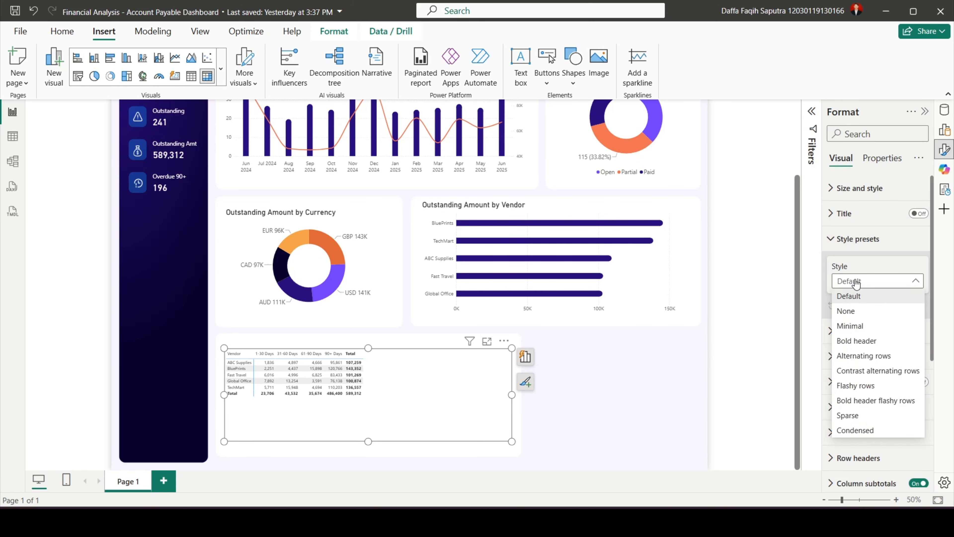
pyautogui.click(847, 311)
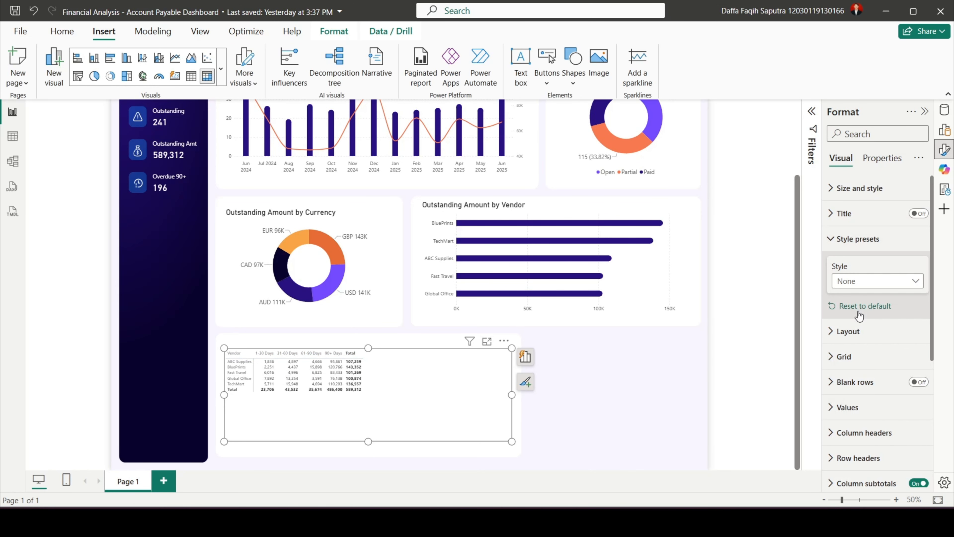
pyautogui.click(859, 241)
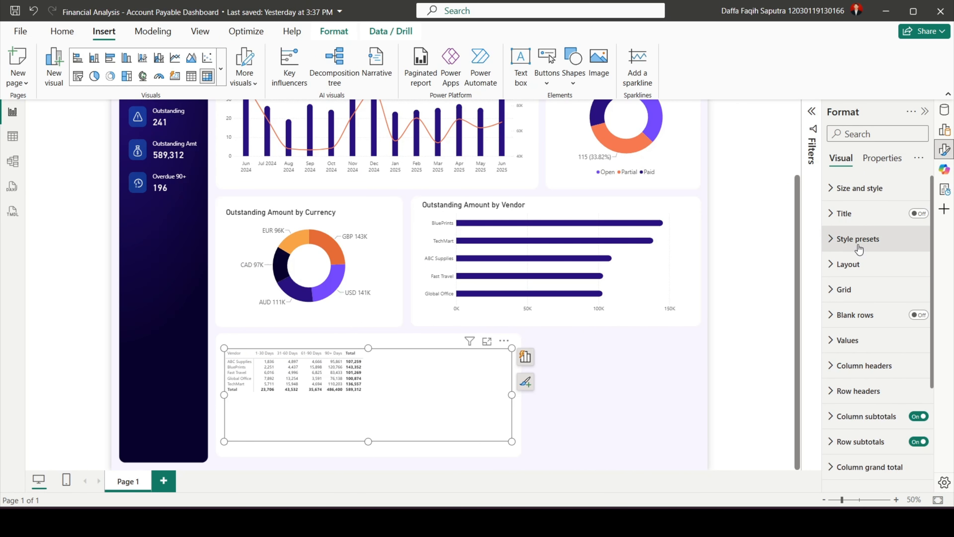
# - Set the background color of the matrix's column headers to #28117E
pyautogui.click(860, 367)
pyautogui.scroll(-4, 861, 390)
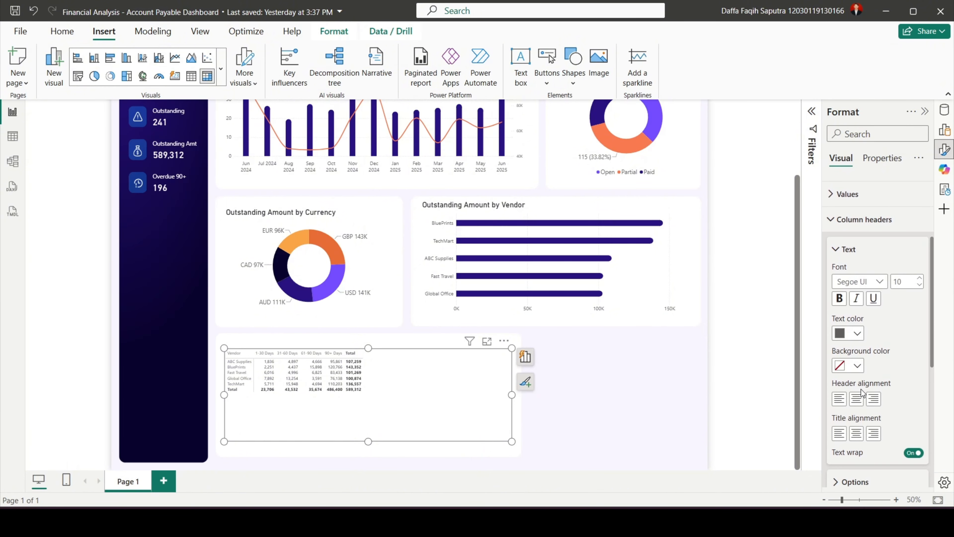
pyautogui.click(840, 365)
pyautogui.click(807, 337)
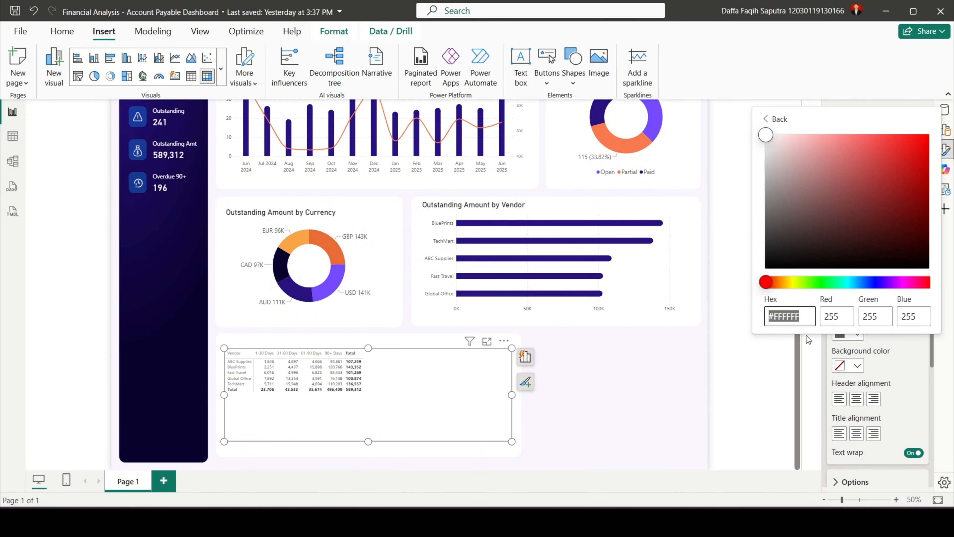
pyautogui.write('#28117E')
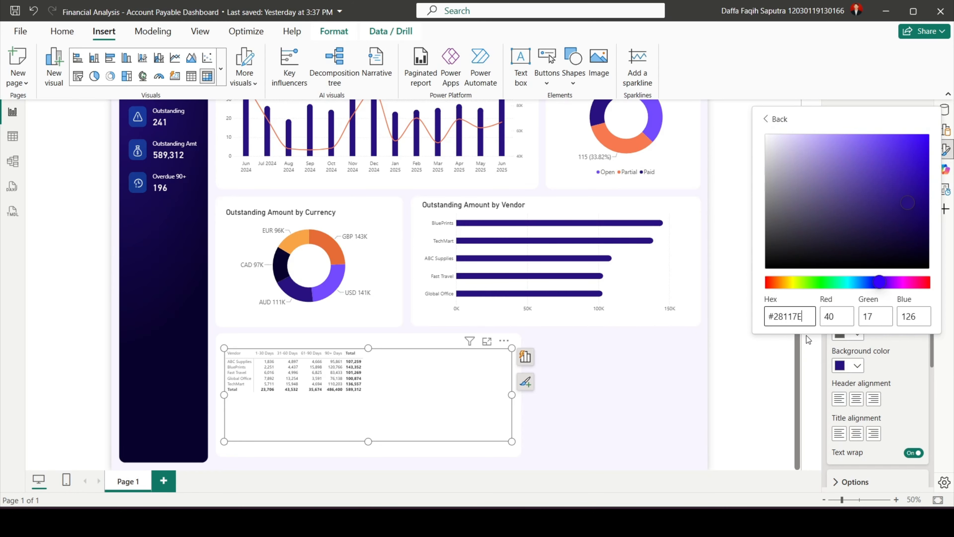
pyautogui.click(762, 405)
# - Set the matrix's column header text color to white and its font size to 18
pyautogui.click(840, 334)
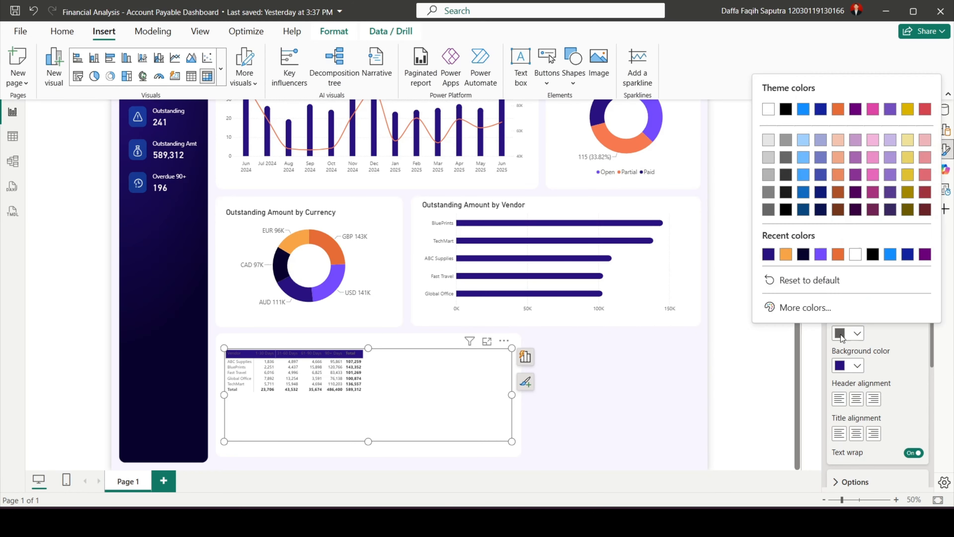
pyautogui.click(855, 254)
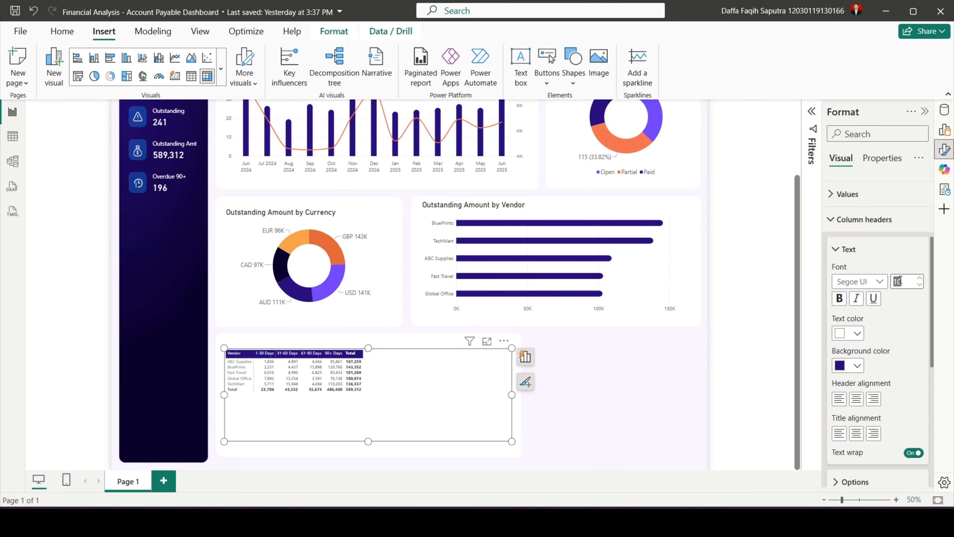
pyautogui.write('18')
pyautogui.press('Return')
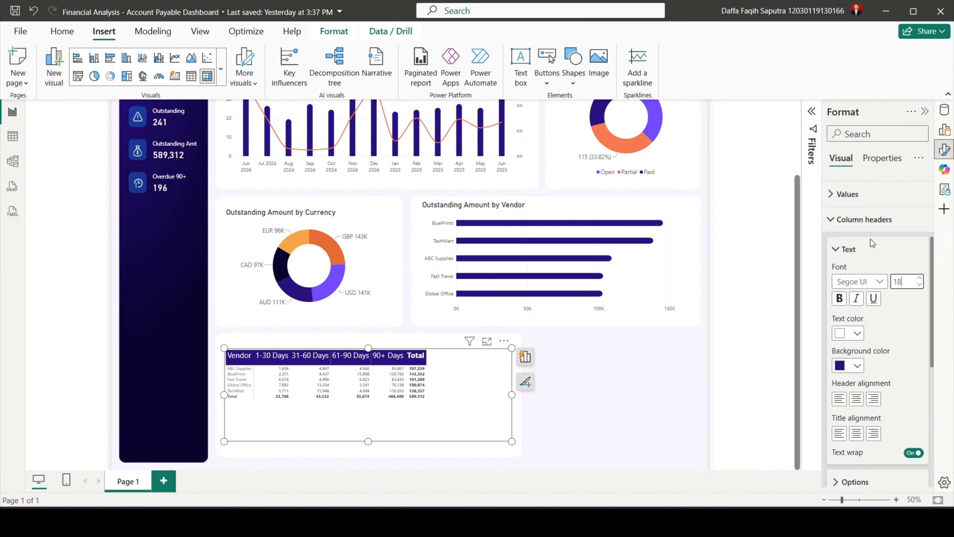
pyautogui.click(860, 221)
# - Set the font size of the matrix's row headers to 18
pyautogui.scroll(2, 860, 221)
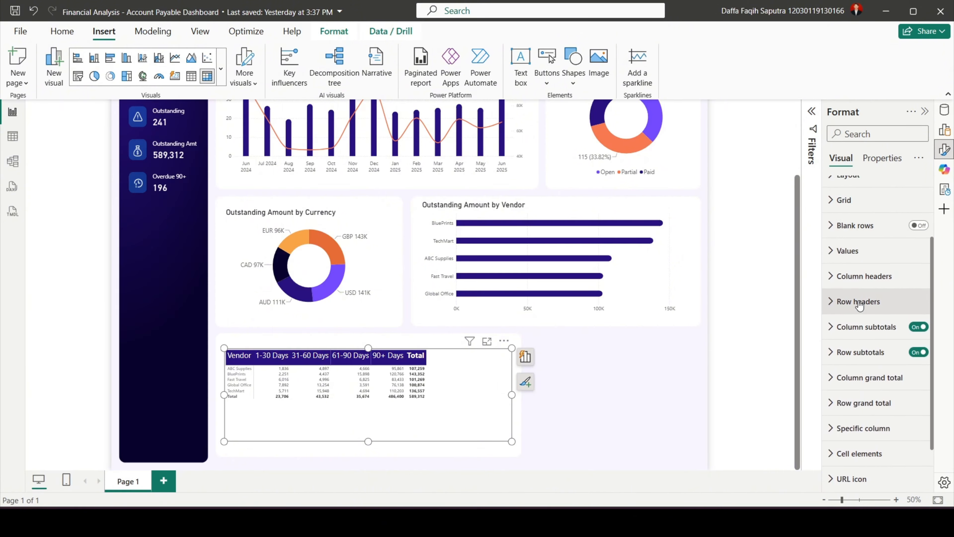
pyautogui.click(859, 302)
pyautogui.doubleClick(900, 363)
pyautogui.write('18')
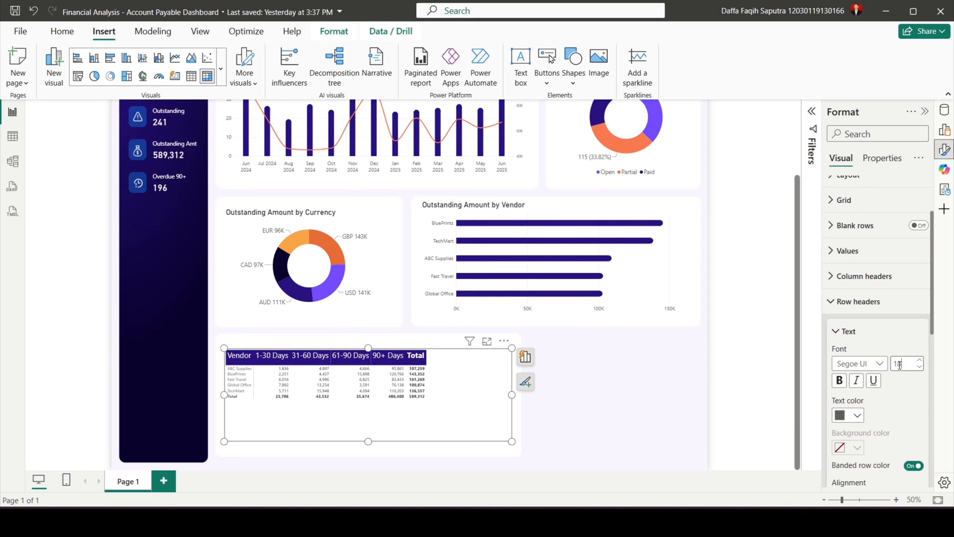
pyautogui.press('Return')
pyautogui.click(858, 301)
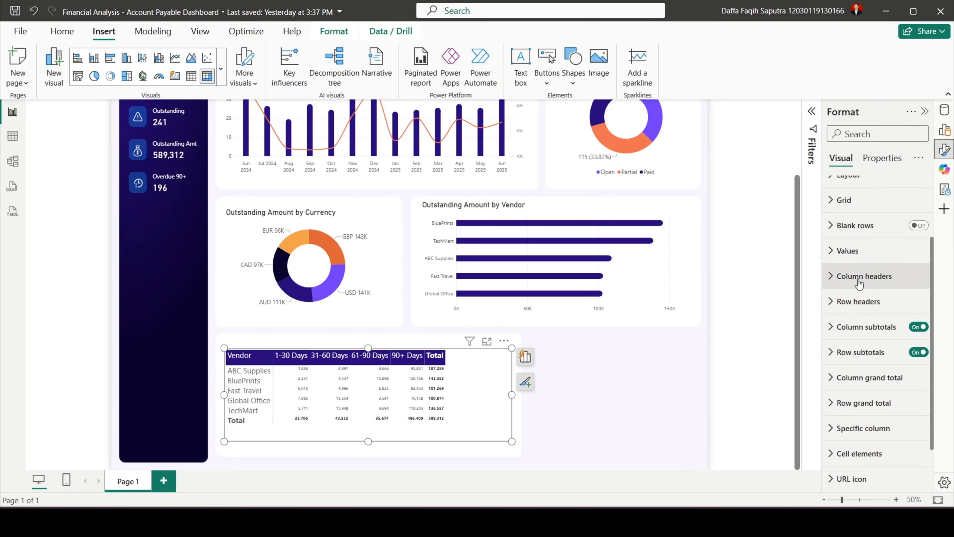
# - Set the font size of the matrix's values to 18
pyautogui.click(852, 256)
pyautogui.doubleClick(901, 312)
pyautogui.write('18')
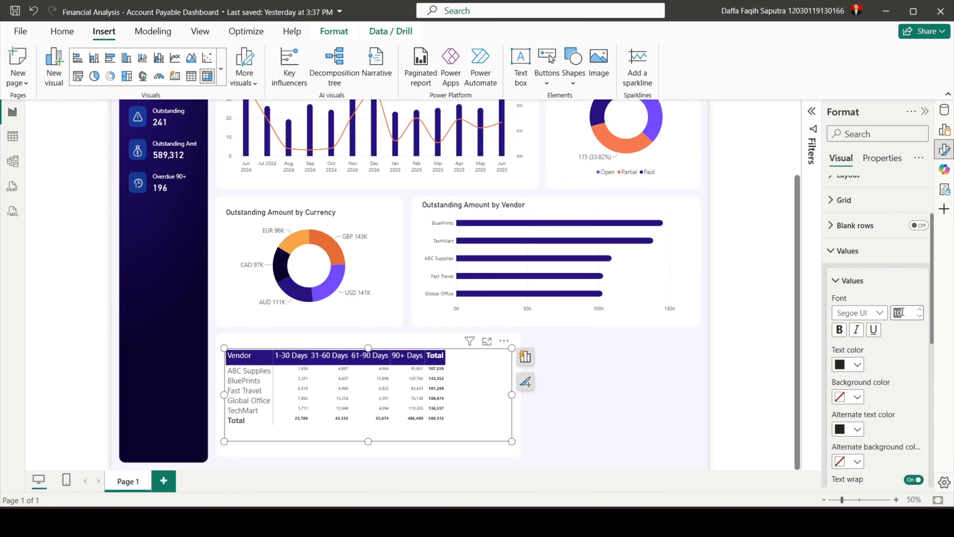
pyautogui.press('Return')
pyautogui.click(868, 250)
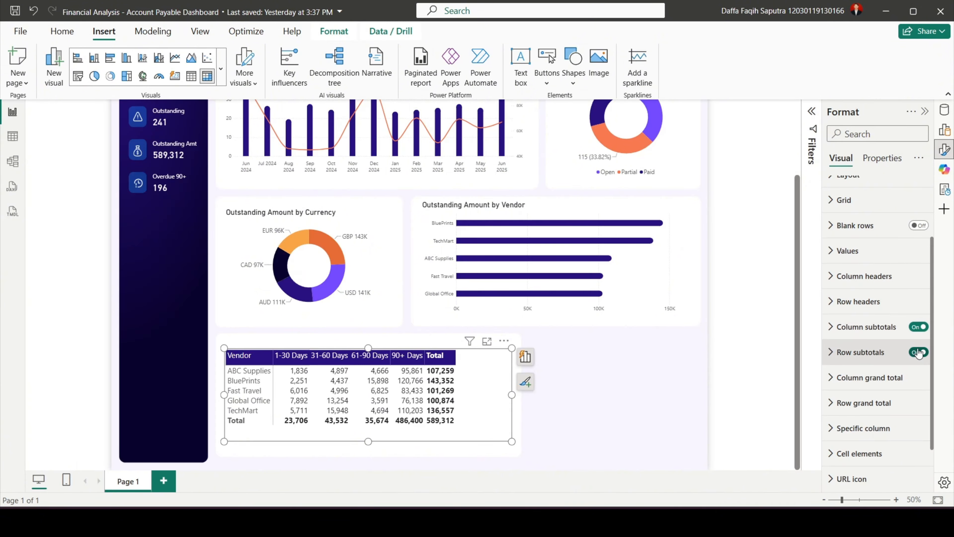
# - Turn off the column subtotals of the matrix and check the row subtotal settings
pyautogui.click(917, 327)
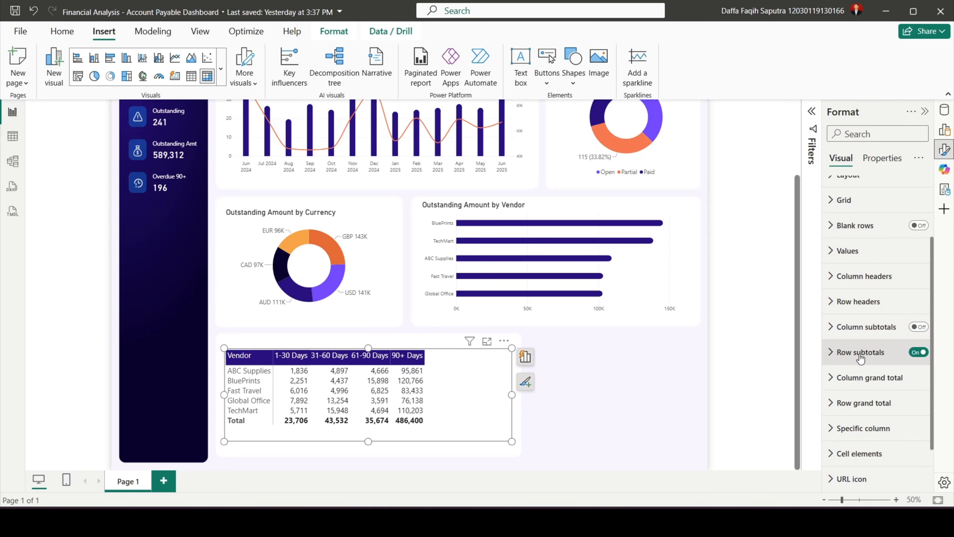
pyautogui.click(857, 355)
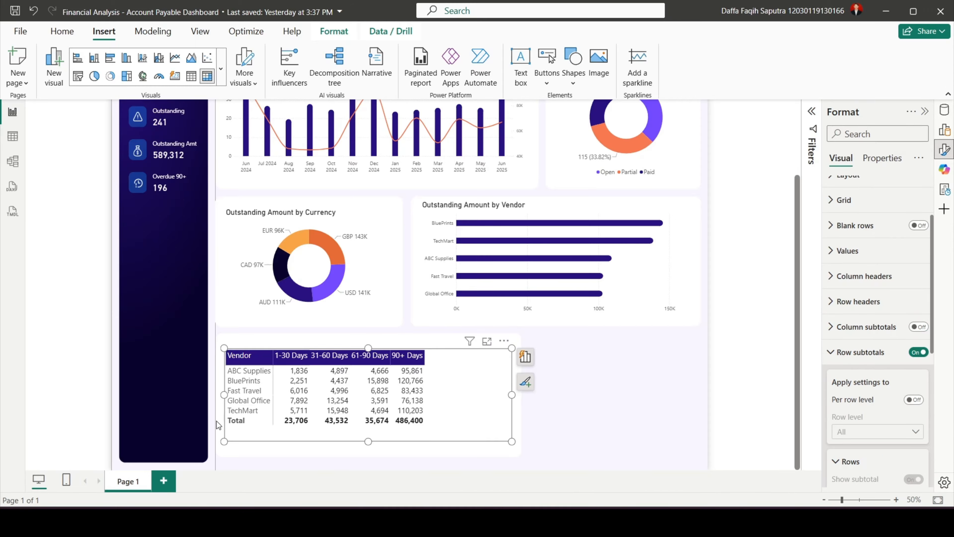
pyautogui.click(847, 353)
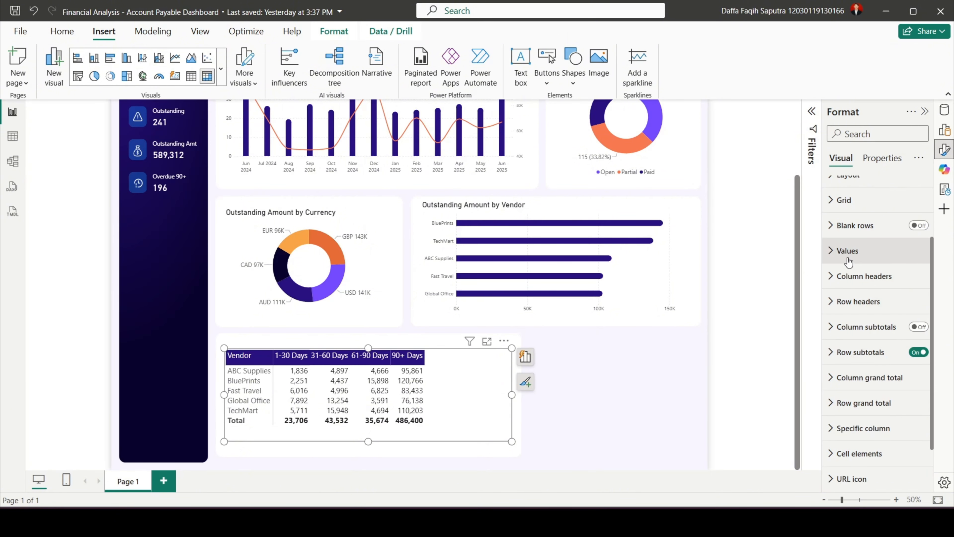
# - Set the row padding in the matrix's grid options to 4
pyautogui.click(844, 199)
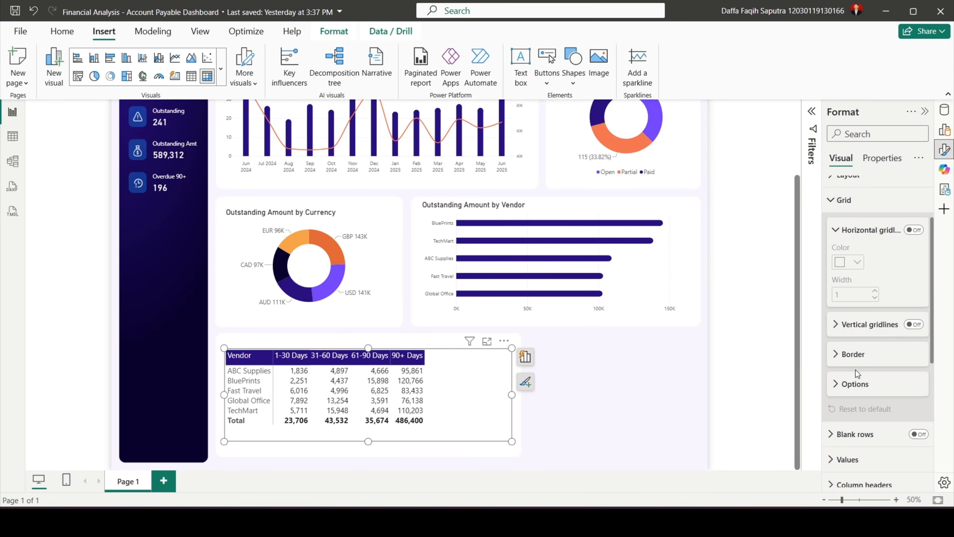
pyautogui.click(854, 383)
pyautogui.scroll(-1, 853, 386)
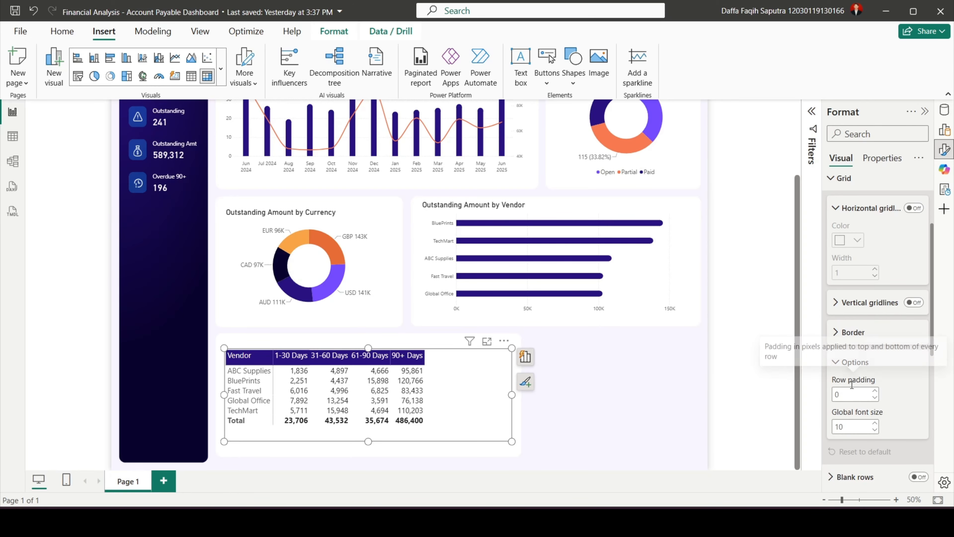
pyautogui.click(844, 394)
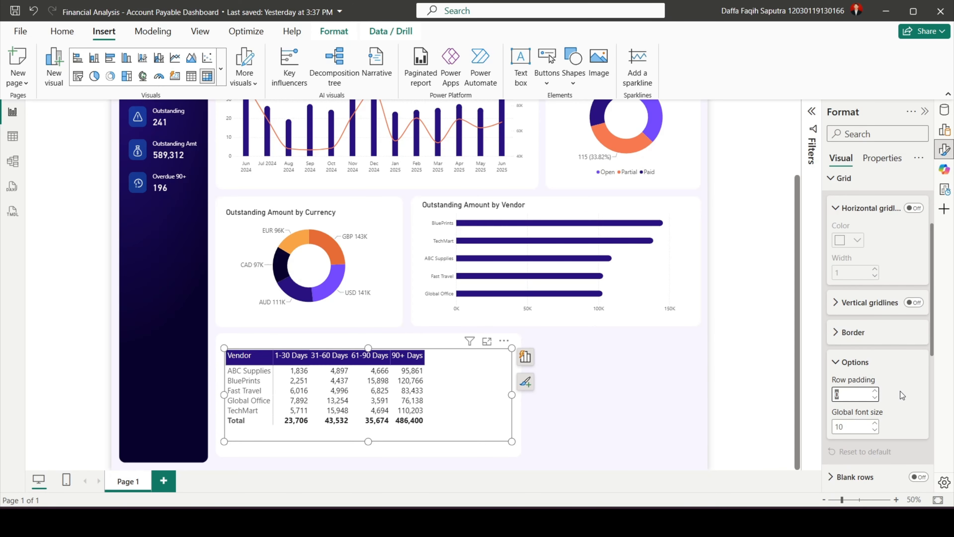
pyautogui.write('4')
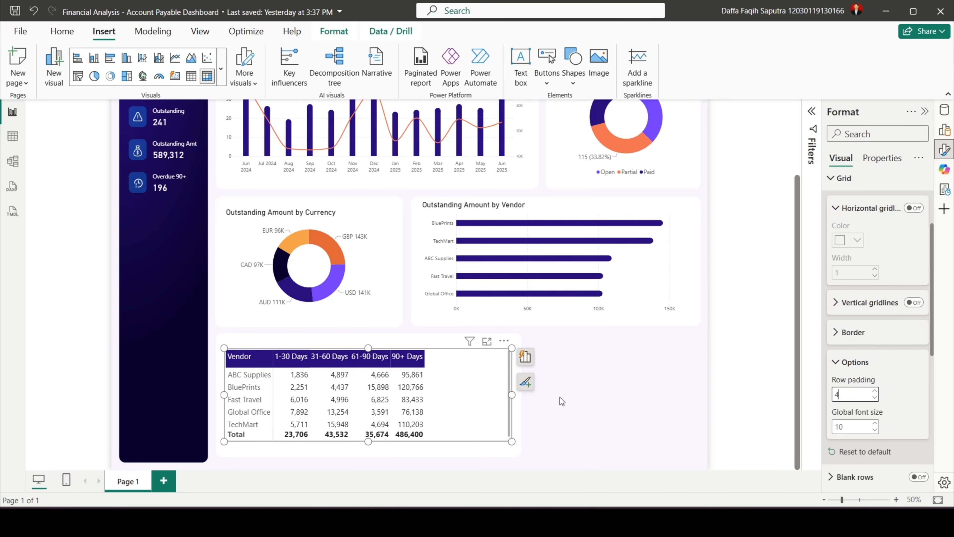
# - Widen the vendor and aging bucket columns to fill the matrix's width and extend the matrix slightly downward
pyautogui.moveTo(425, 357); pyautogui.dragTo(449, 358)
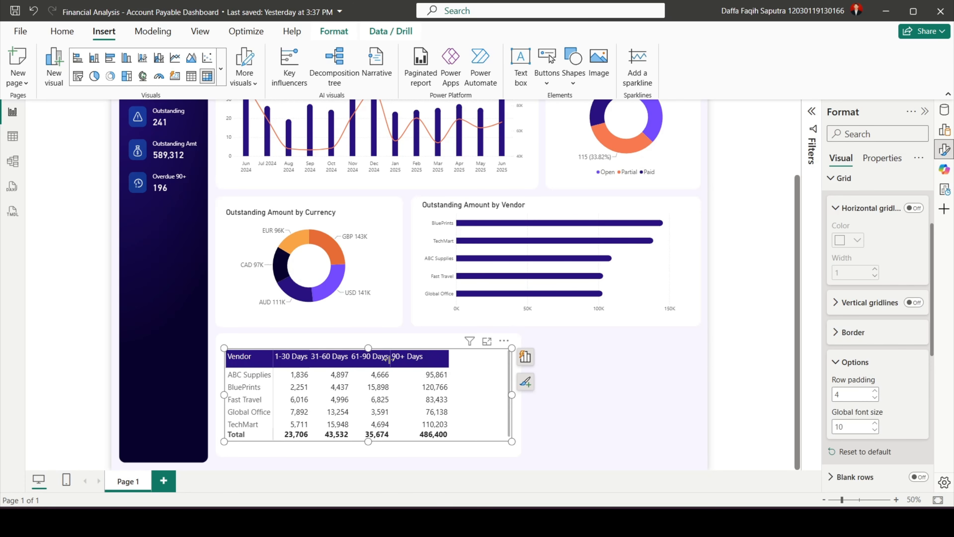
pyautogui.moveTo(390, 357); pyautogui.dragTo(407, 358)
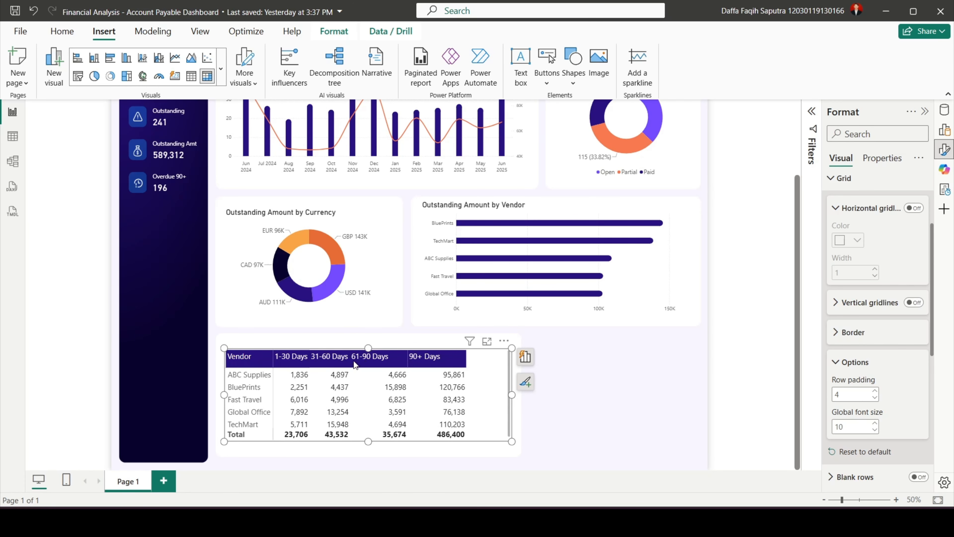
pyautogui.moveTo(348, 359); pyautogui.dragTo(284, 365)
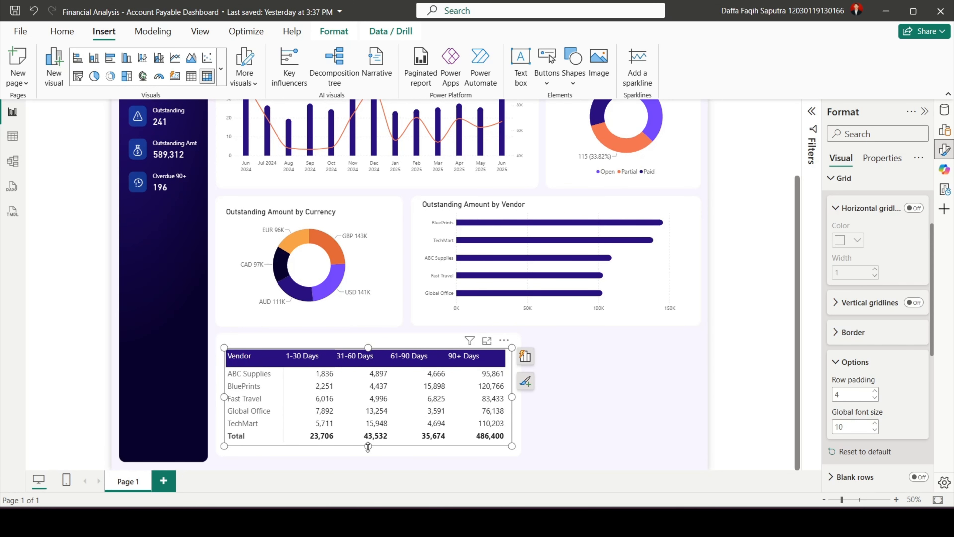
pyautogui.click(579, 425)
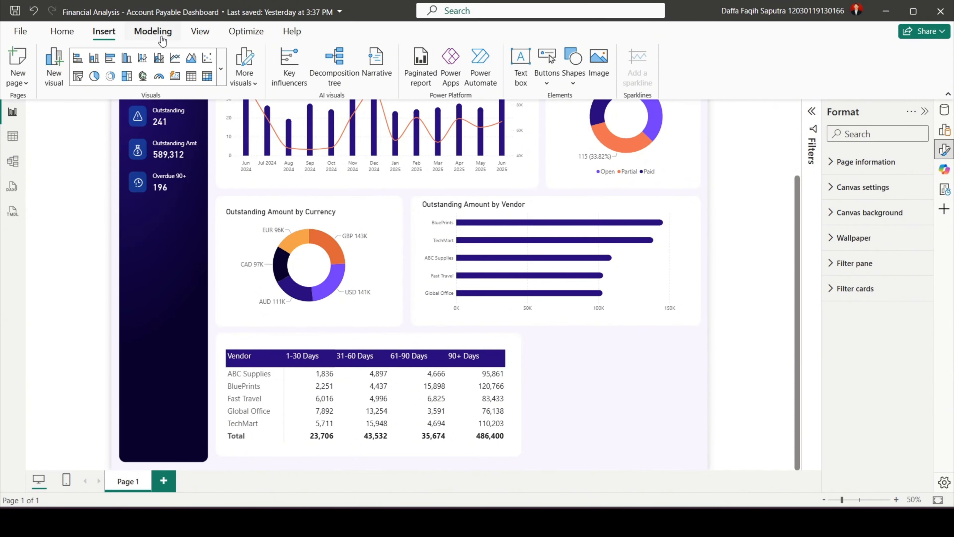
# - Insert an image in the empty space to the right of the matrix card and load Rectangle Background.png into it
pyautogui.click(598, 60)
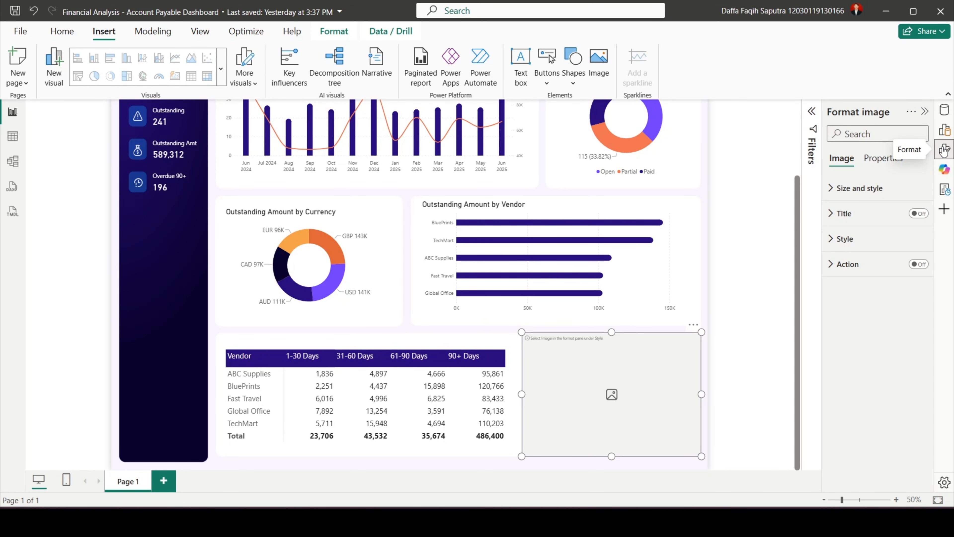
pyautogui.click(858, 240)
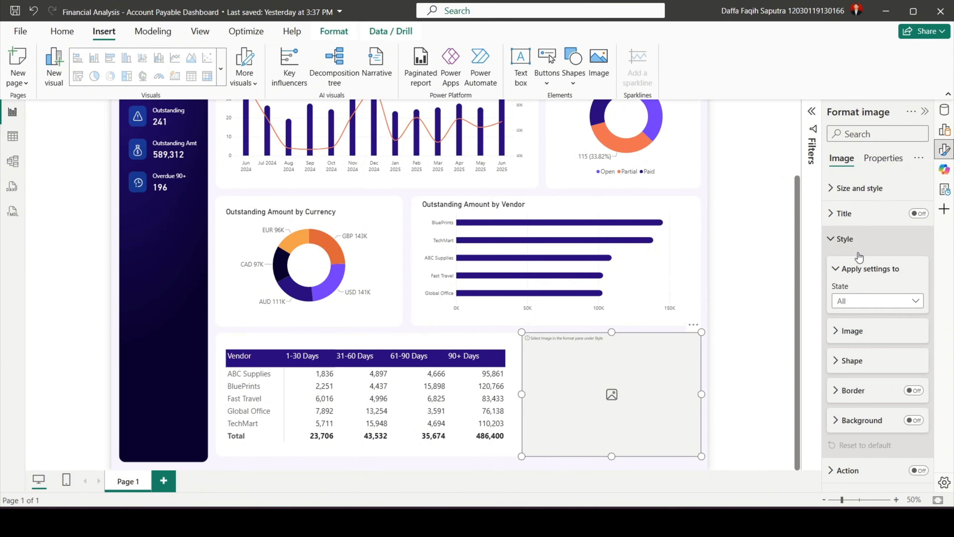
pyautogui.click(853, 333)
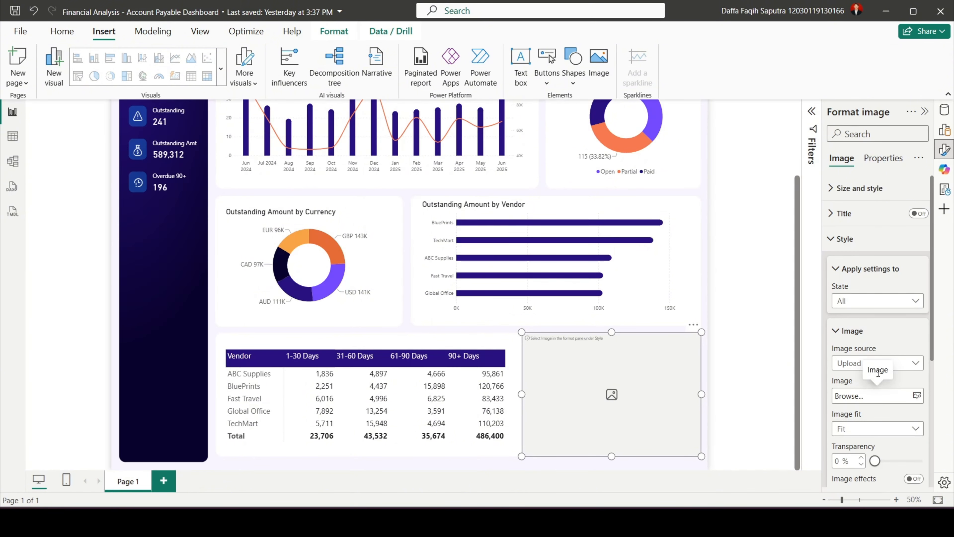
pyautogui.click(874, 398)
pyautogui.click(206, 128)
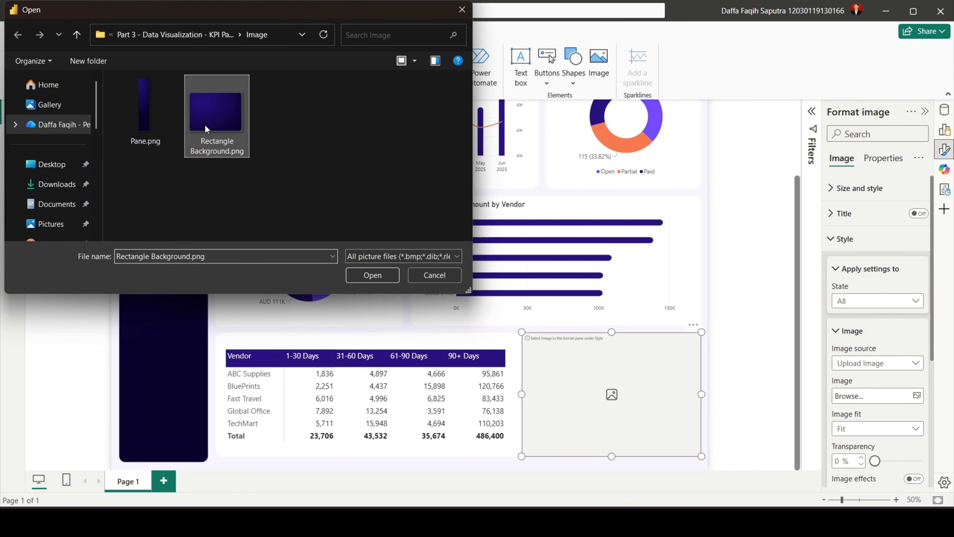
pyautogui.click(363, 274)
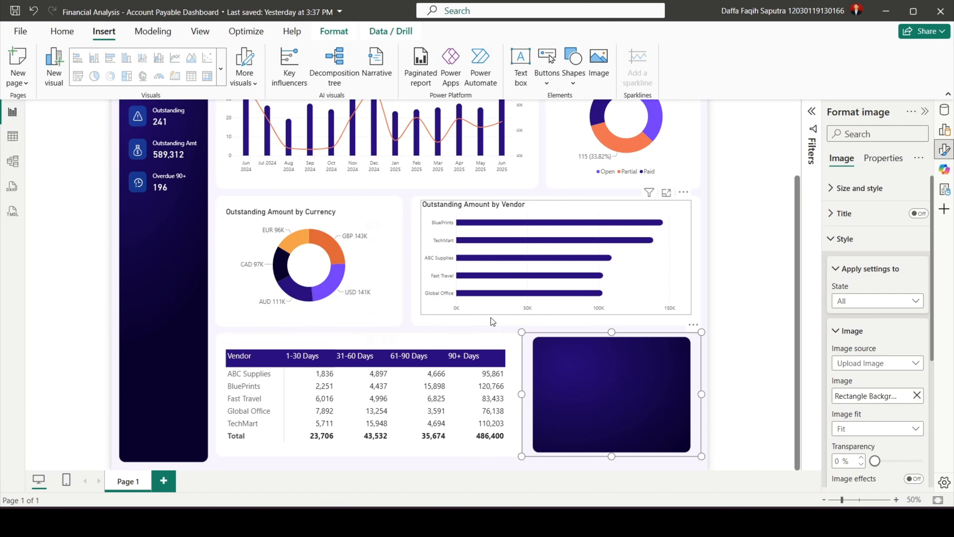
# - Unlock the aspect ratio of the background image and set its horizontal position to 1330 and vertical position to 1000
pyautogui.click(839, 236)
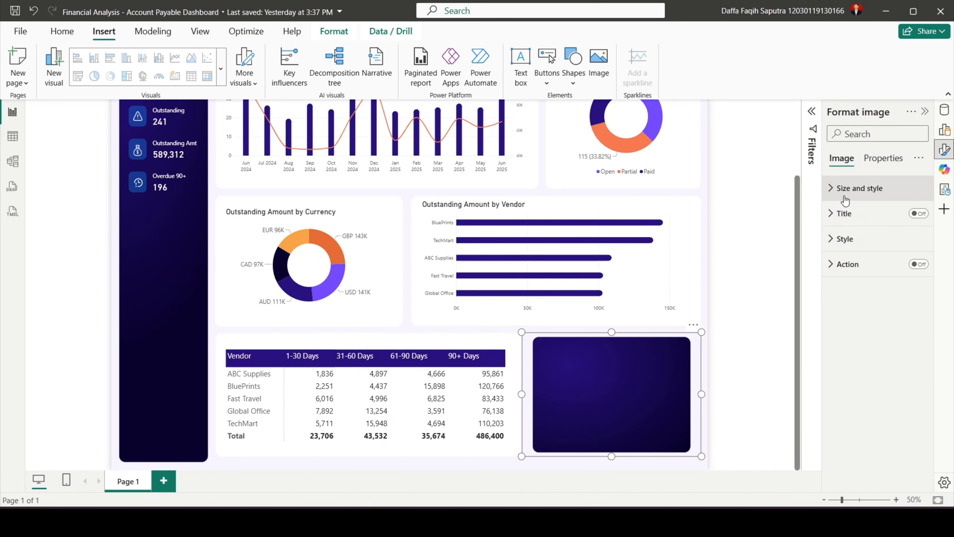
pyautogui.click(845, 188)
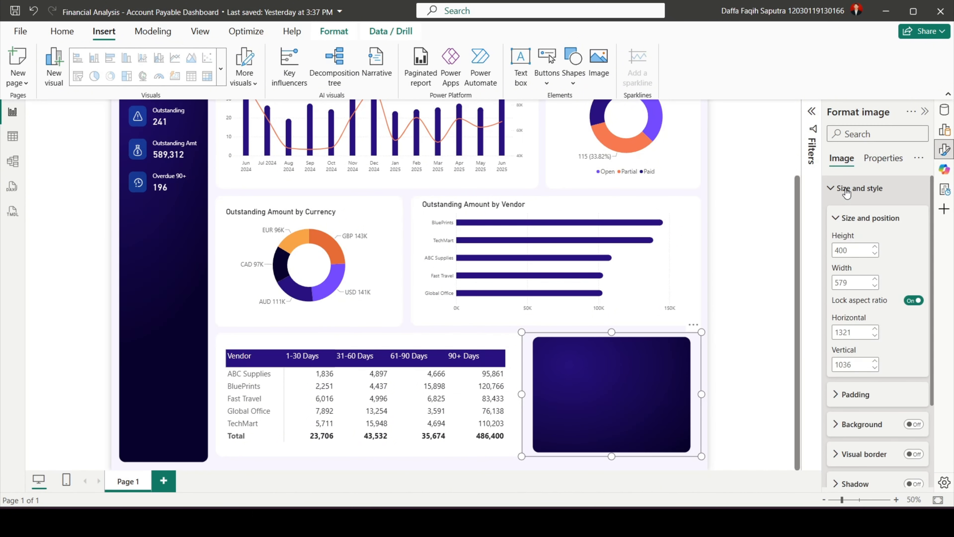
pyautogui.click(914, 300)
pyautogui.click(845, 332)
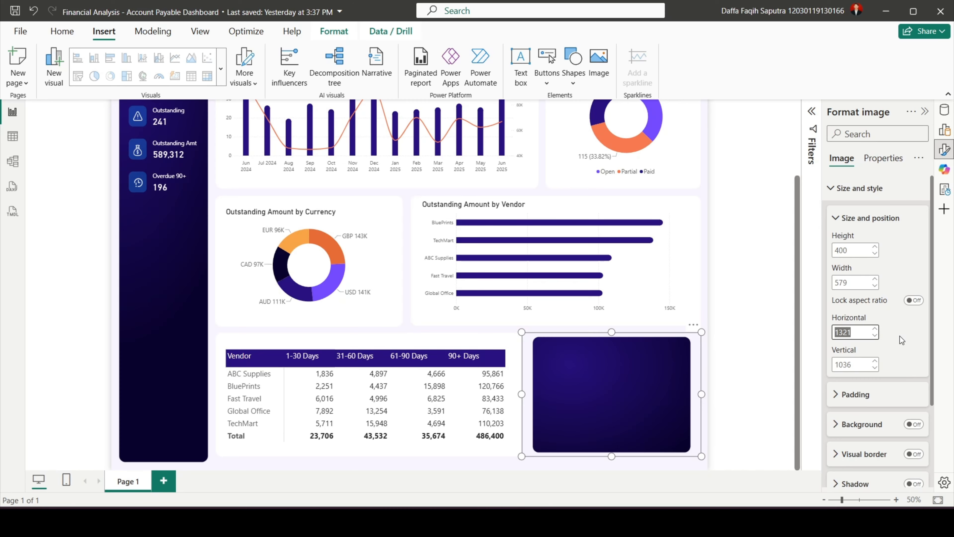
pyautogui.write('1330')
pyautogui.press('Return')
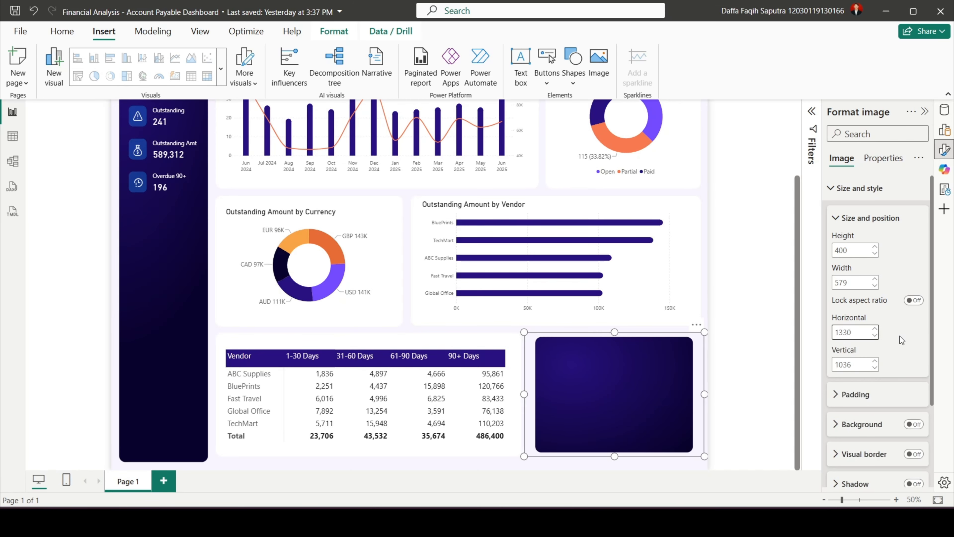
pyautogui.click(856, 363)
pyautogui.write('1000')
pyautogui.press('Return')
# - Set the background image's height to 472 and its width to 582
pyautogui.click(851, 250)
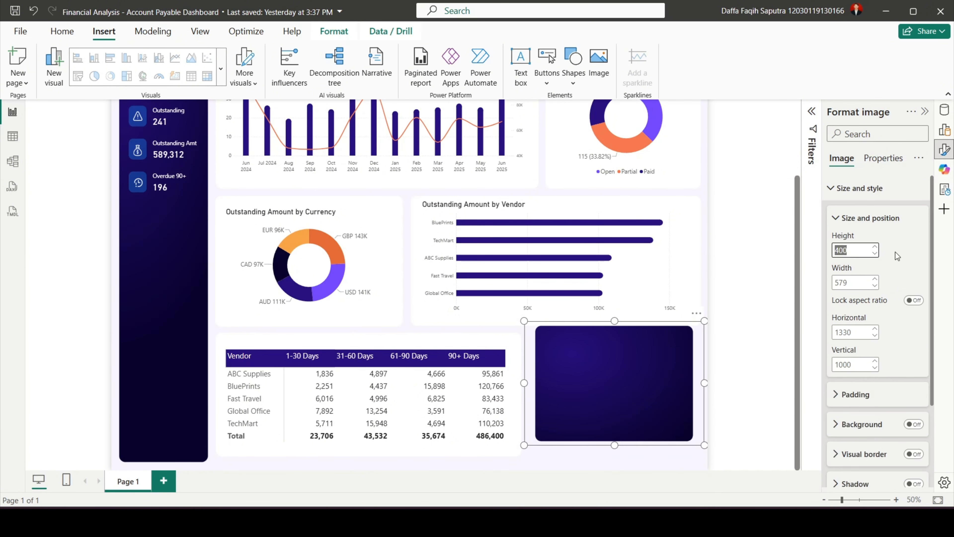
pyautogui.write('472')
pyautogui.click(849, 282)
pyautogui.write('582')
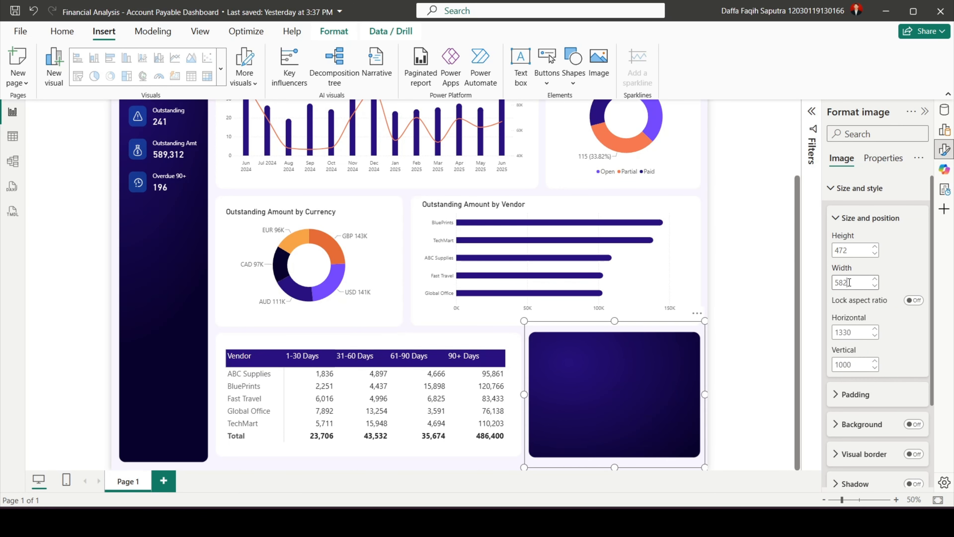
pyautogui.click(744, 332)
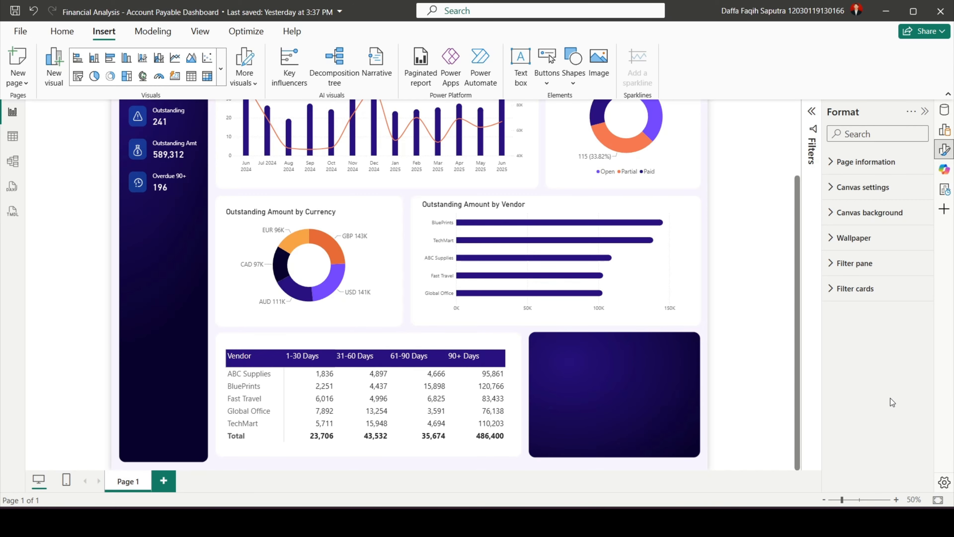
# - Add a card visual showing the Narrative Headline measure and place it over the dark background panel beside the matrix
pyautogui.click(944, 130)
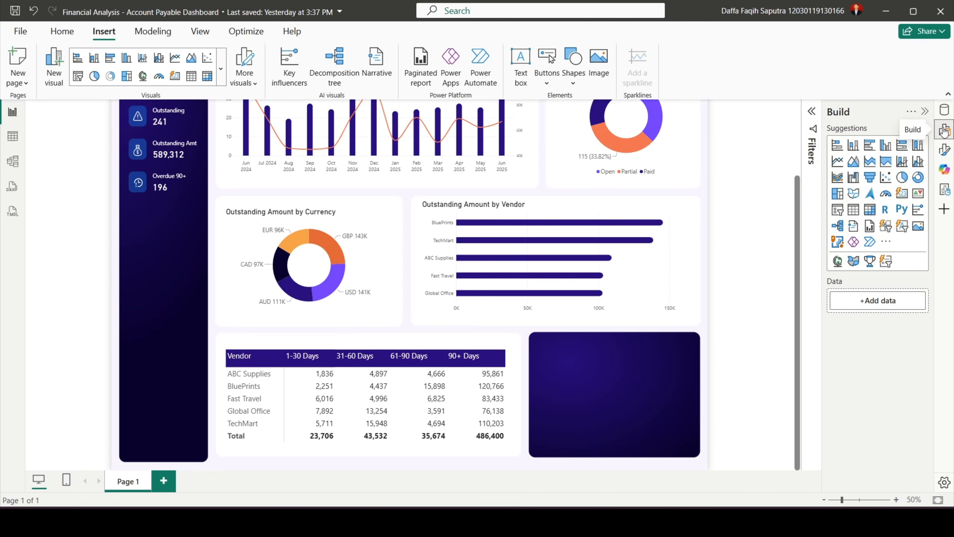
pyautogui.click(901, 193)
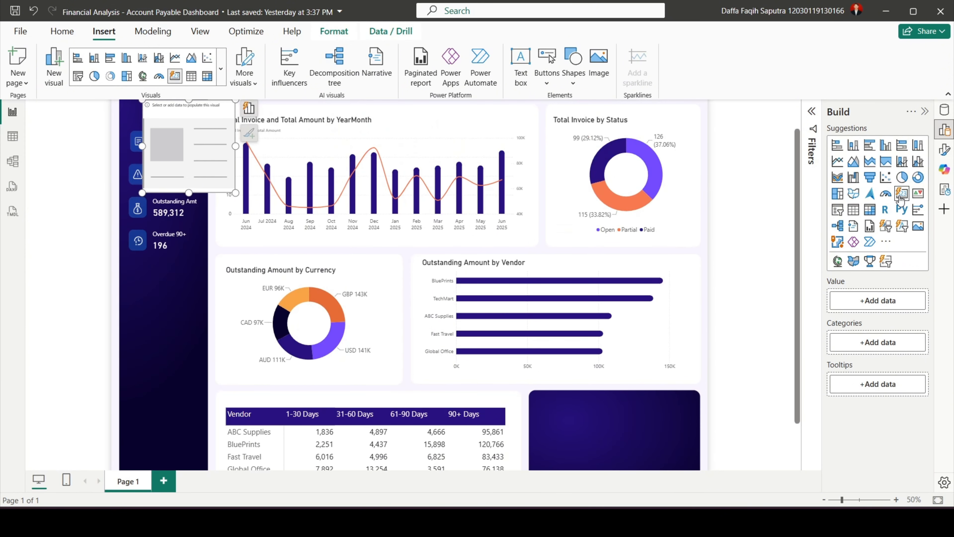
pyautogui.click(866, 303)
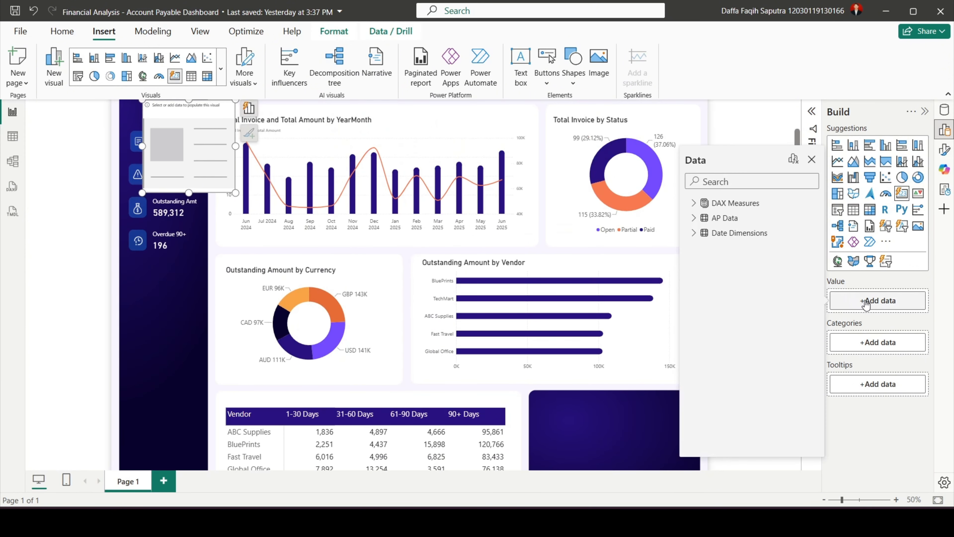
pyautogui.click(703, 206)
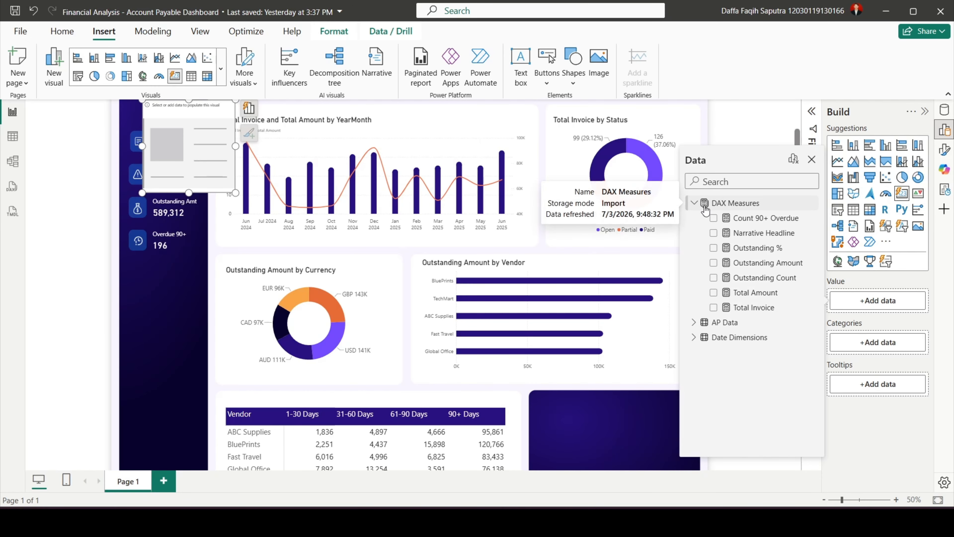
pyautogui.click(713, 233)
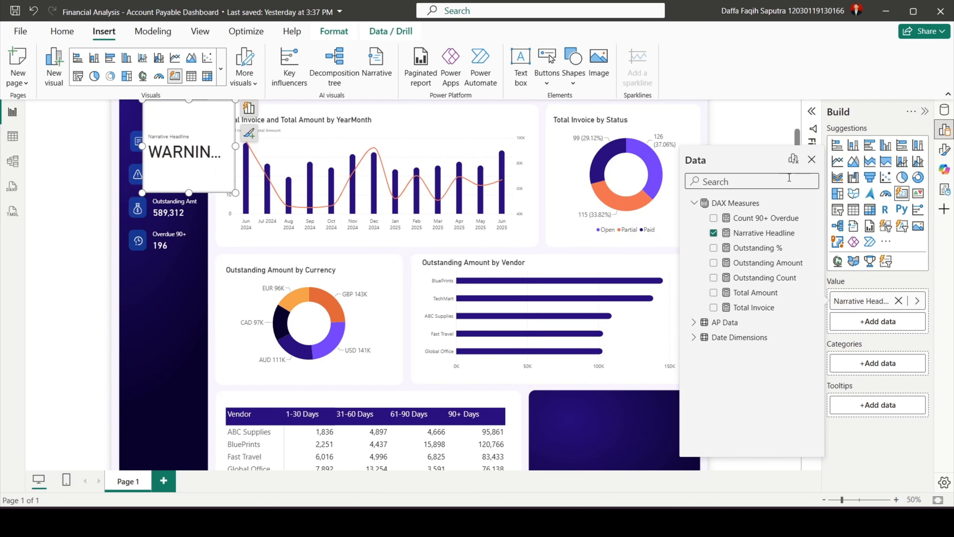
pyautogui.click(811, 159)
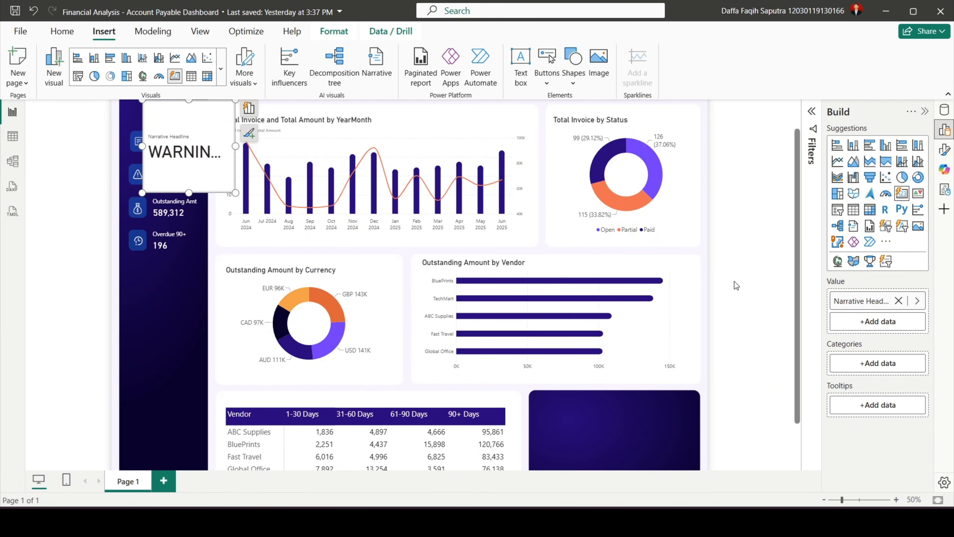
pyautogui.scroll(-3, 735, 286)
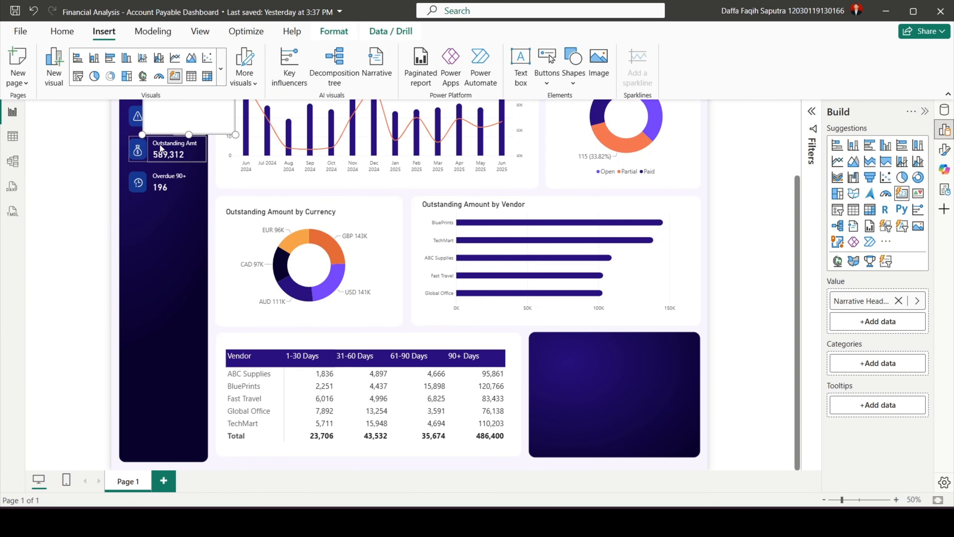
pyautogui.moveTo(157, 116); pyautogui.dragTo(557, 421)
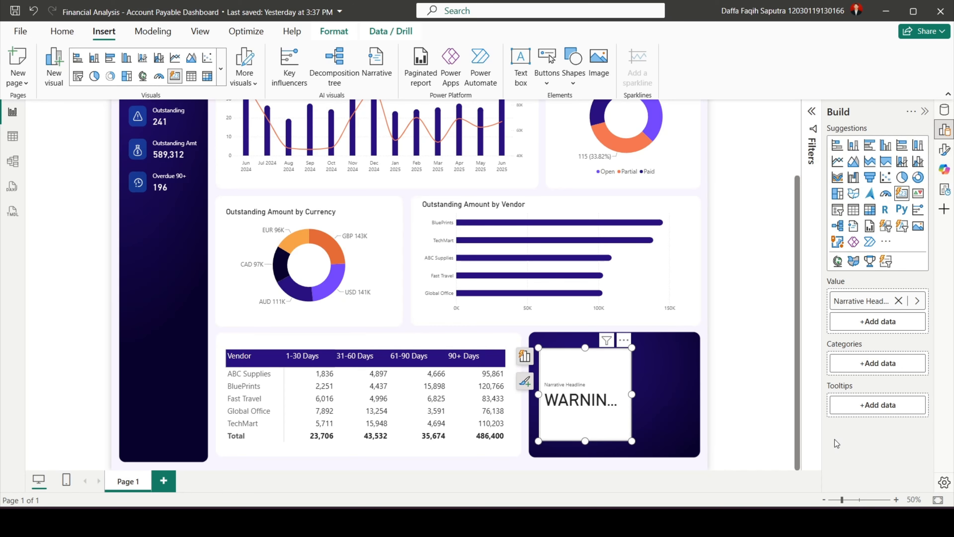
# - Set the Narrative Headline card's width to 210 and turn off the visual's background
pyautogui.click(942, 152)
pyautogui.click(872, 188)
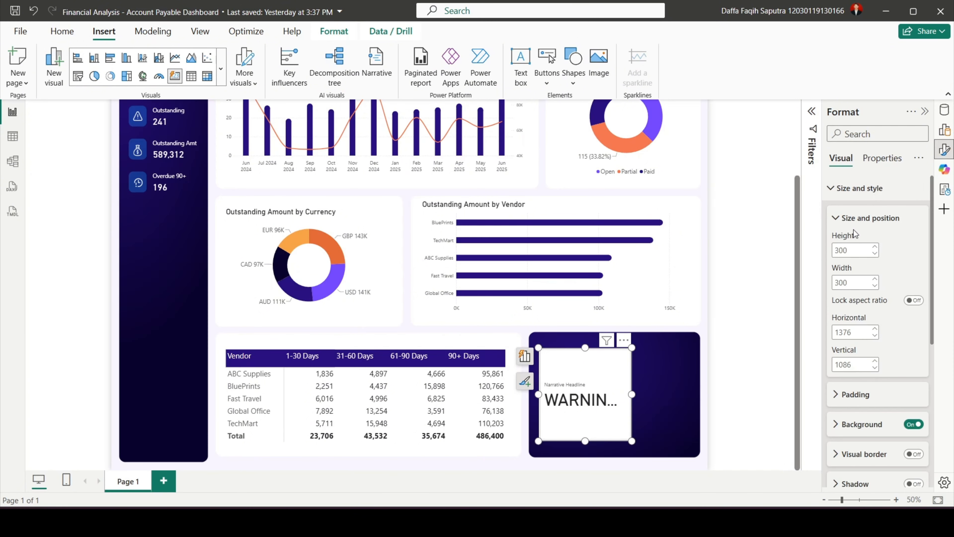
pyautogui.doubleClick(849, 282)
pyautogui.write('210')
pyautogui.press('Return')
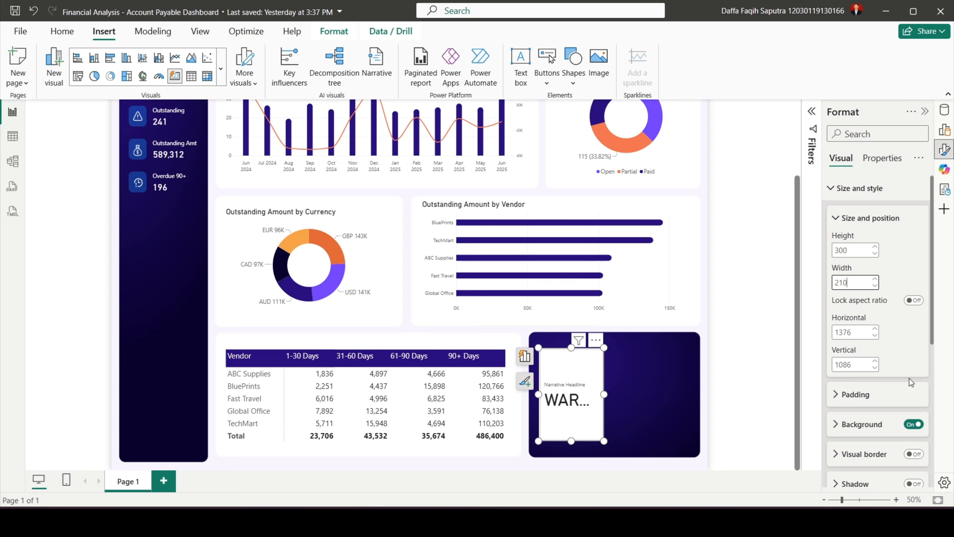
pyautogui.click(915, 425)
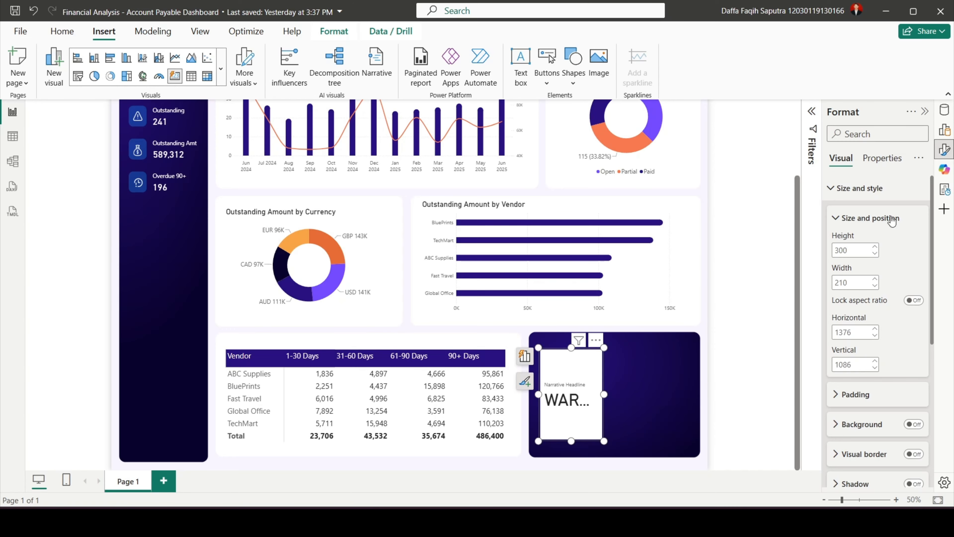
pyautogui.click(887, 190)
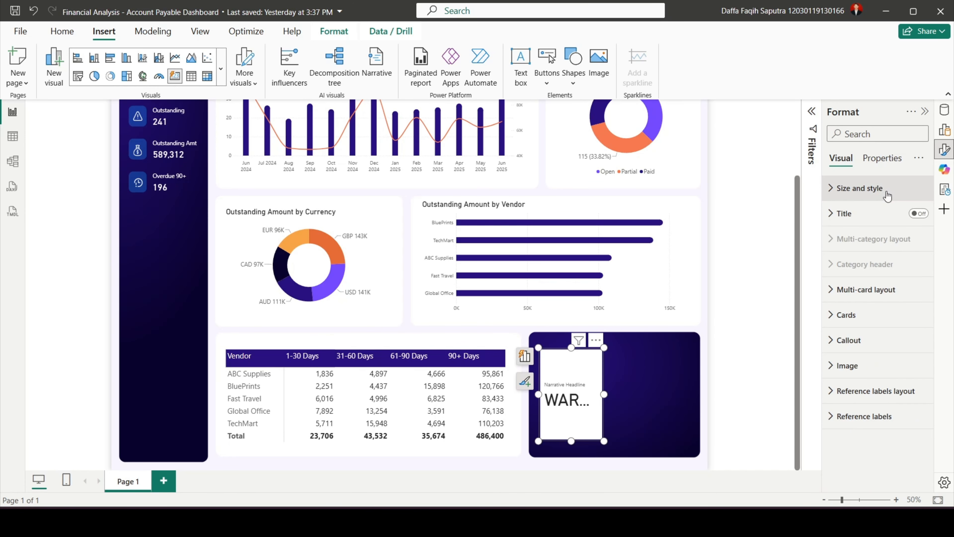
# - Format the Narrative Headline callout value with font size 24 and white color
pyautogui.click(855, 341)
pyautogui.click(852, 402)
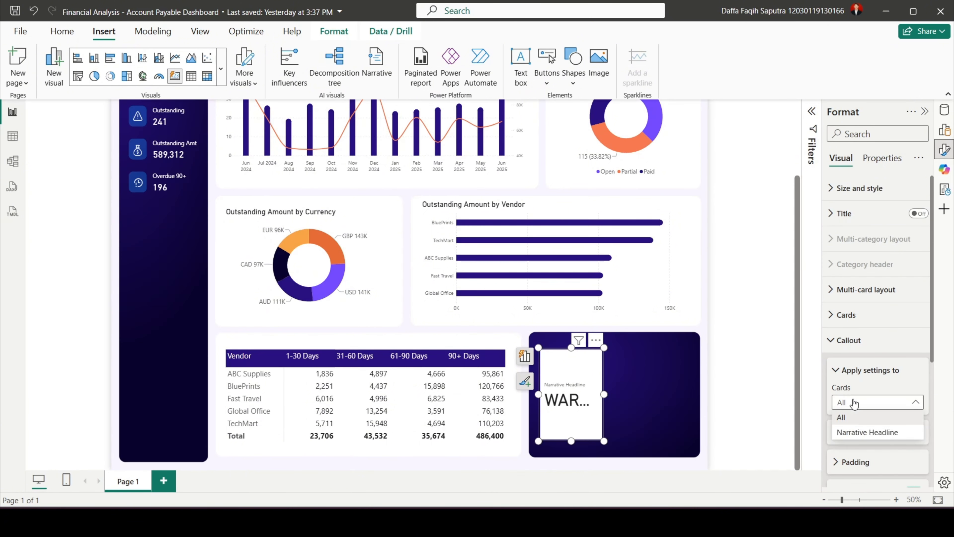
pyautogui.click(860, 432)
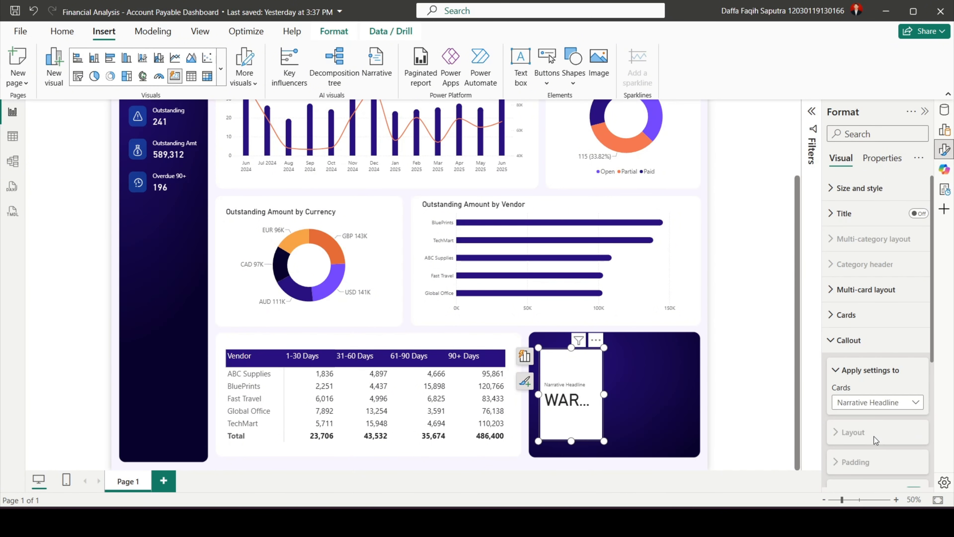
pyautogui.scroll(-3, 875, 439)
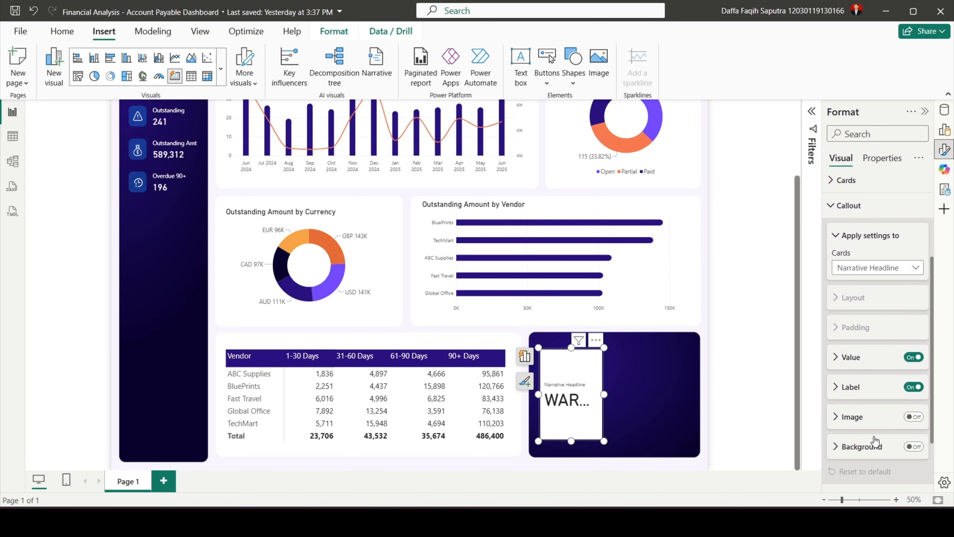
pyautogui.click(846, 348)
pyautogui.scroll(-3, 847, 352)
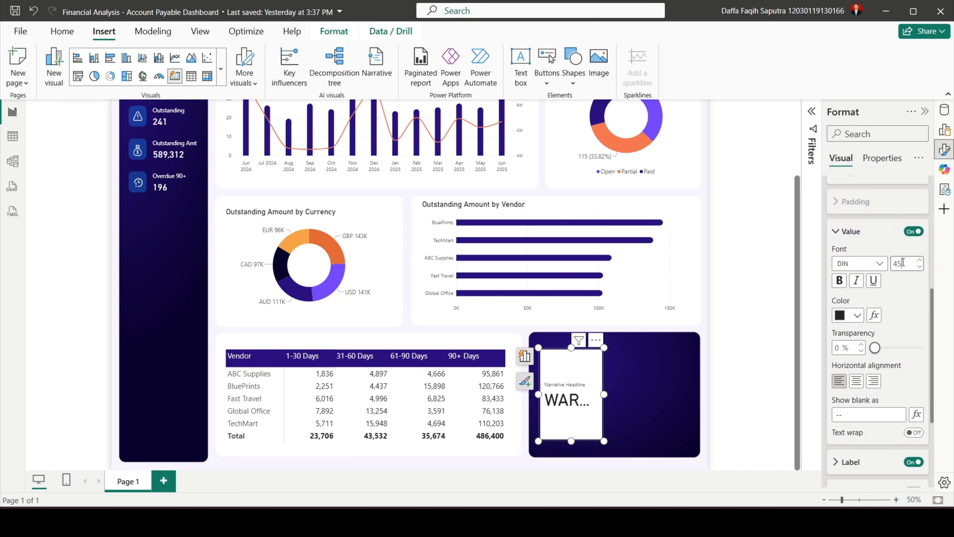
pyautogui.write('24')
pyautogui.press('Return')
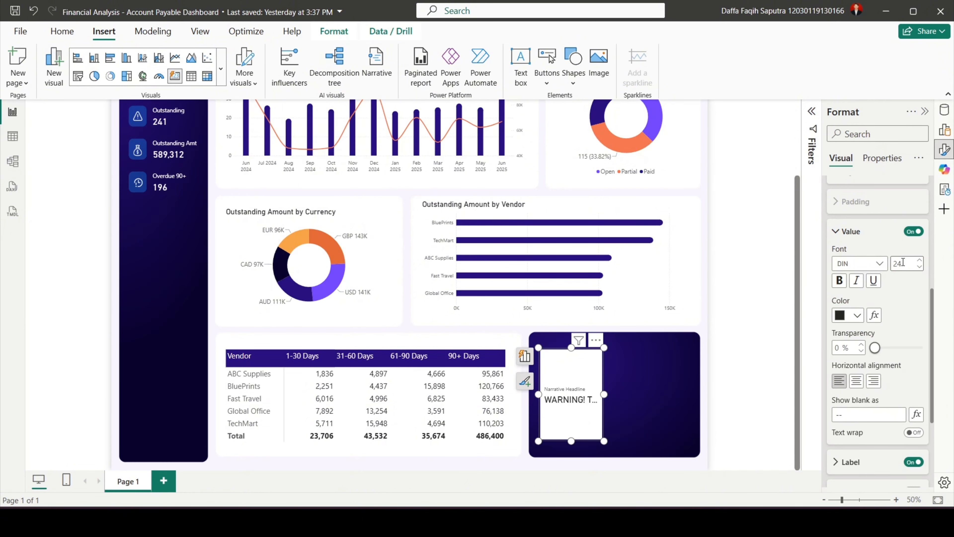
pyautogui.click(841, 318)
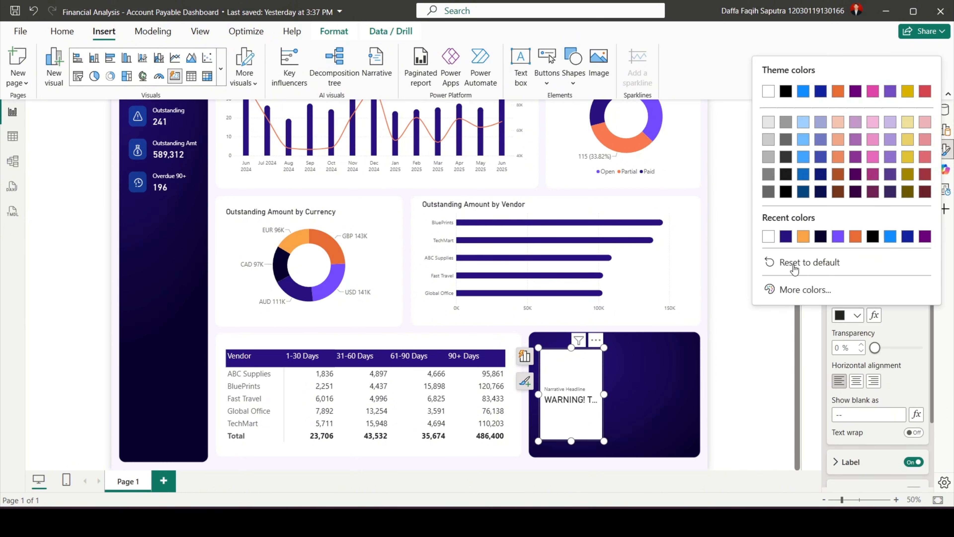
pyautogui.click(768, 236)
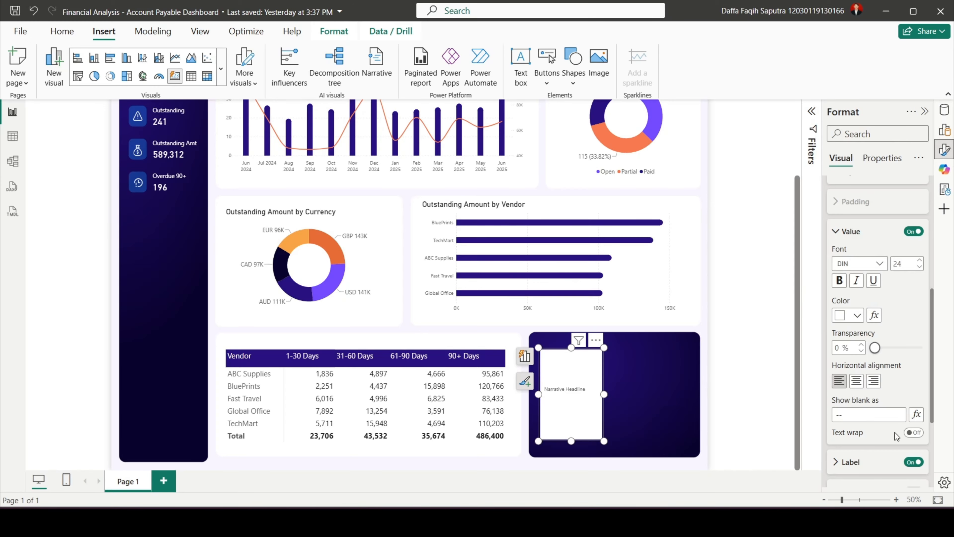
# - Enable text wrap for the Narrative Headline callout value and turn off its label
pyautogui.click(915, 433)
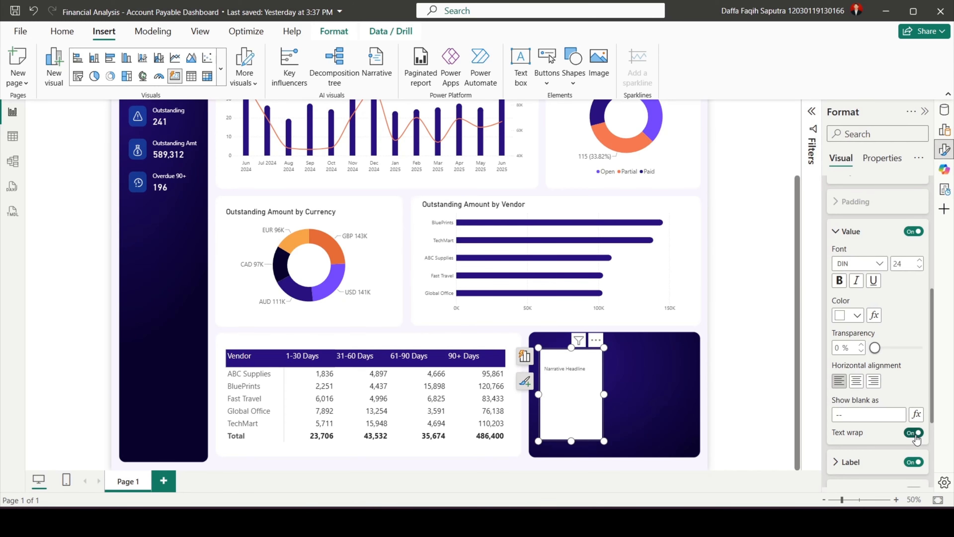
pyautogui.click(913, 462)
pyautogui.scroll(4, 904, 371)
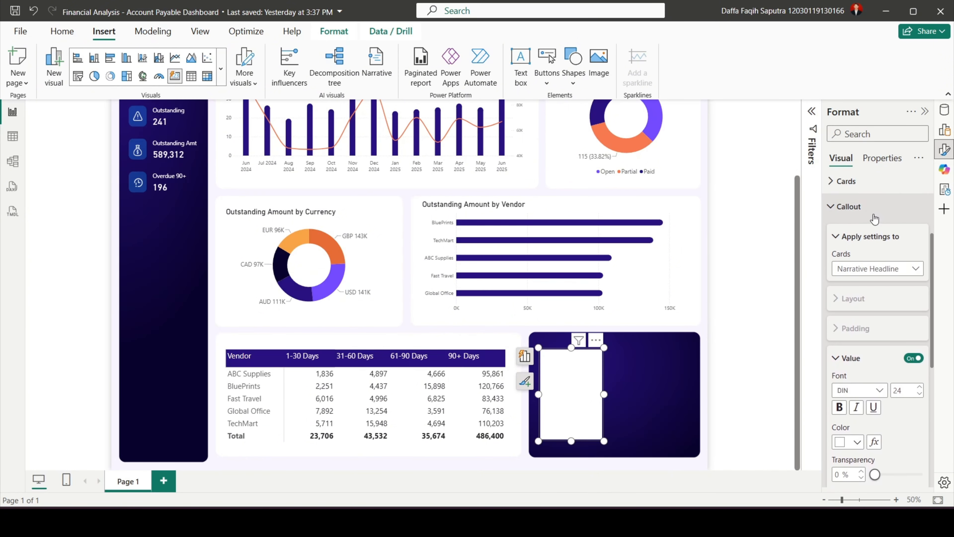
# - Turn off the border, divider and background in the Narrative Headline visual's card settings
pyautogui.click(875, 207)
pyautogui.click(862, 320)
pyautogui.scroll(-5, 875, 318)
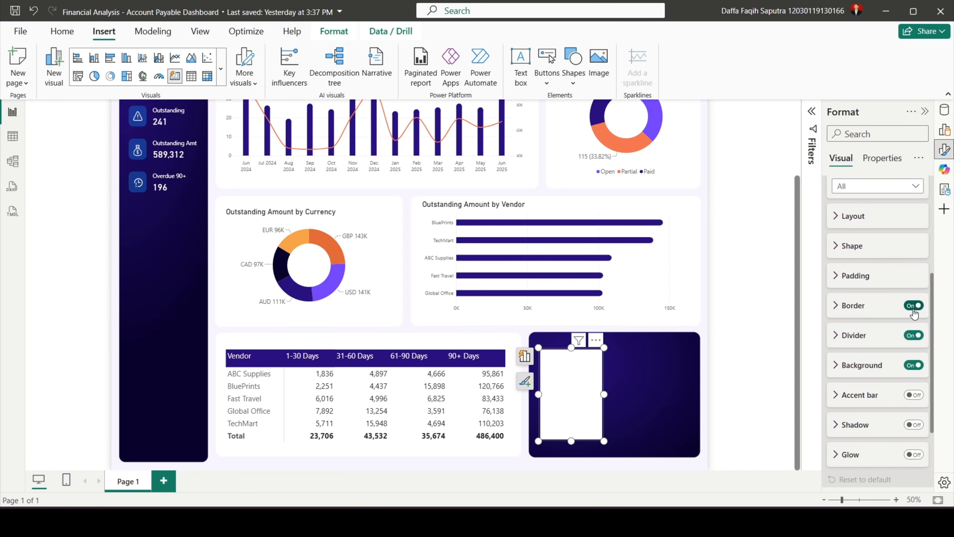
pyautogui.click(914, 305)
pyautogui.click(913, 335)
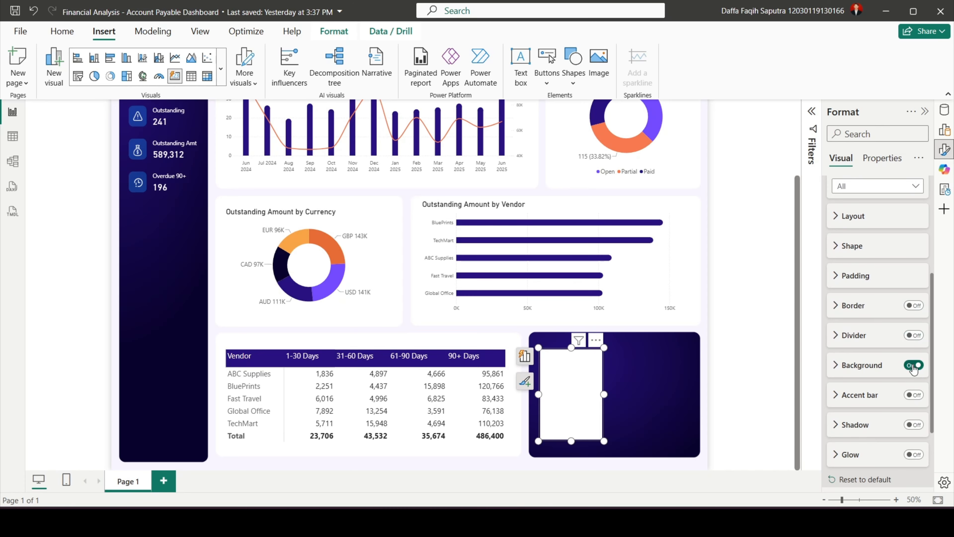
pyautogui.click(914, 365)
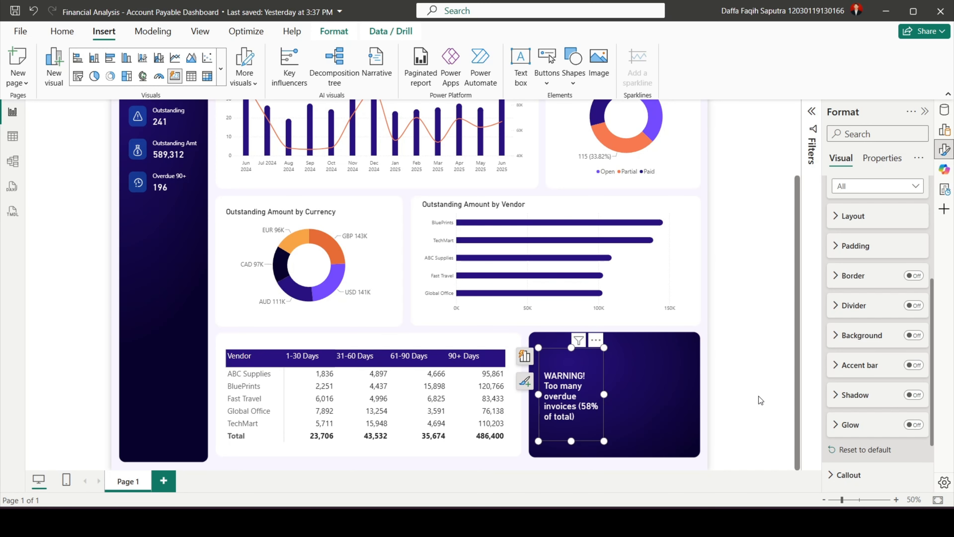
pyautogui.click(737, 352)
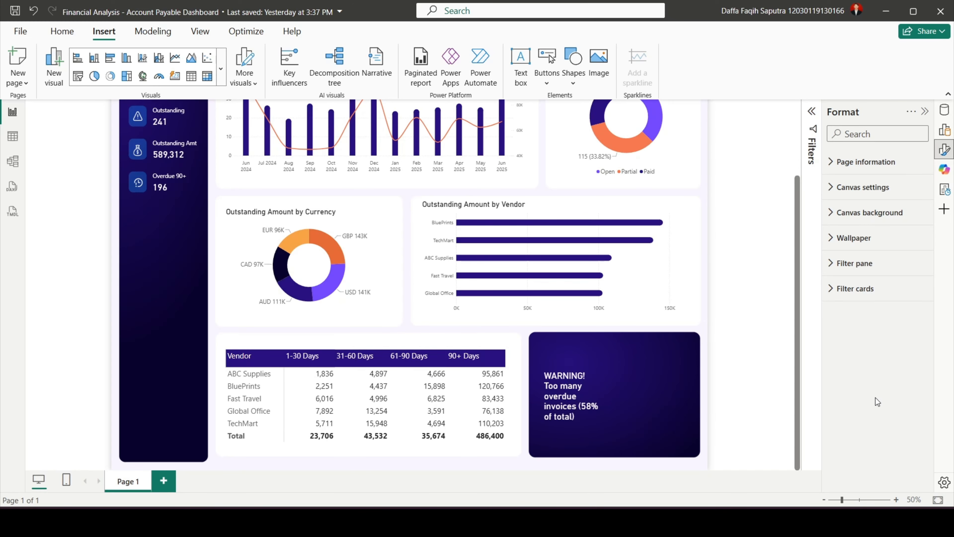
# - Insert an image on the page and load Na_Nov_15 [Converted]-01.png into it
pyautogui.click(598, 64)
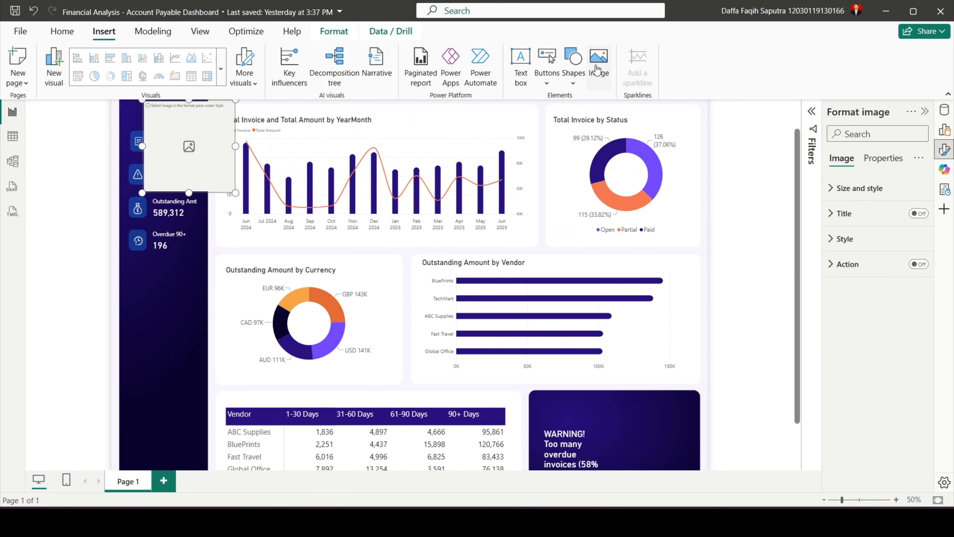
pyautogui.click(845, 238)
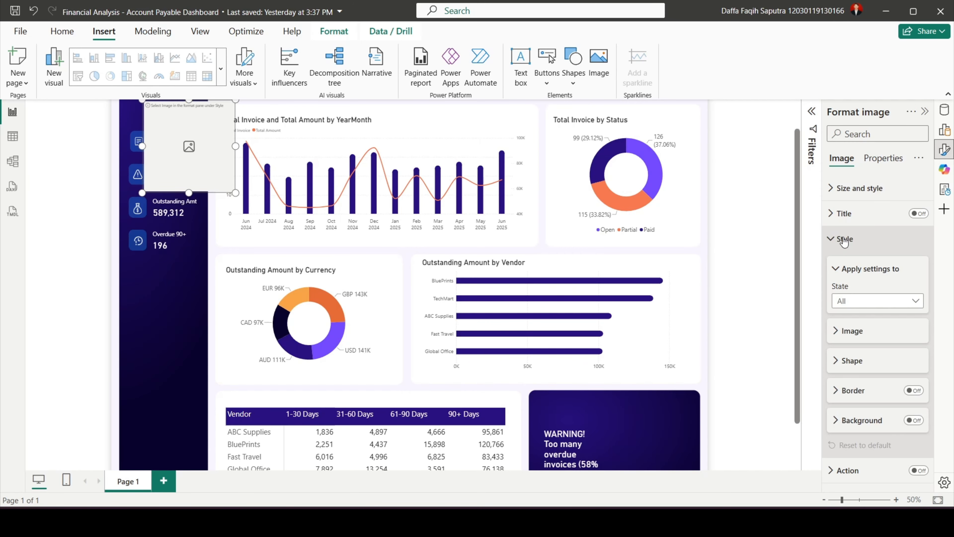
pyautogui.click(852, 331)
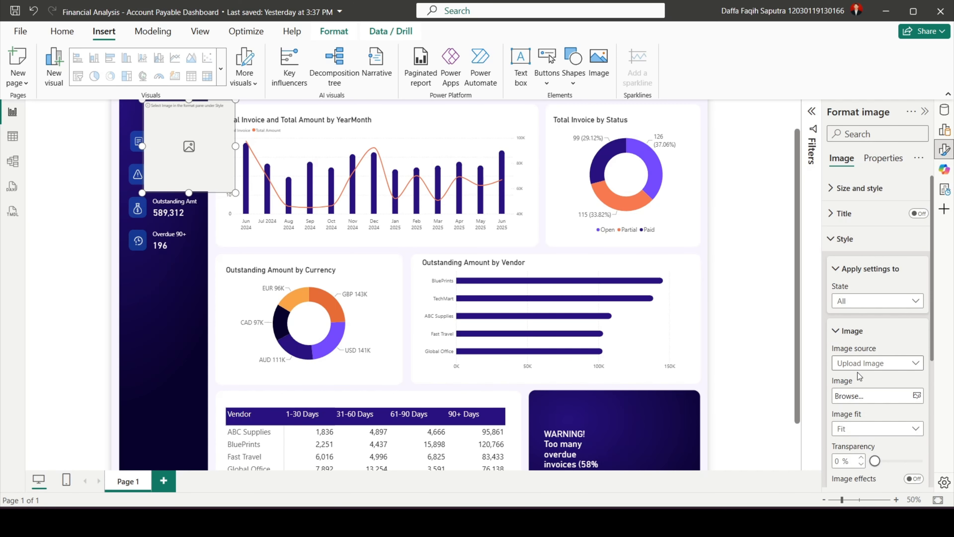
pyautogui.click(886, 398)
pyautogui.click(135, 111)
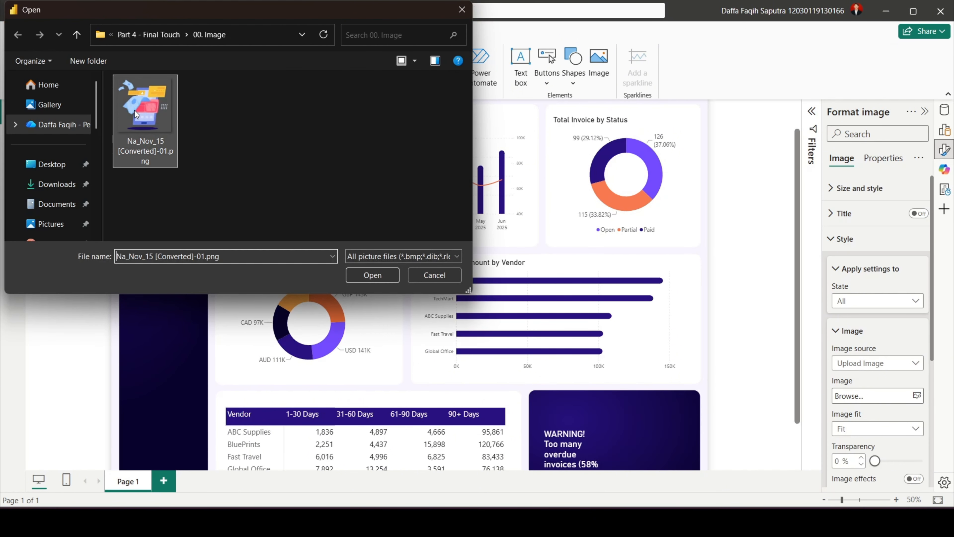
pyautogui.click(365, 275)
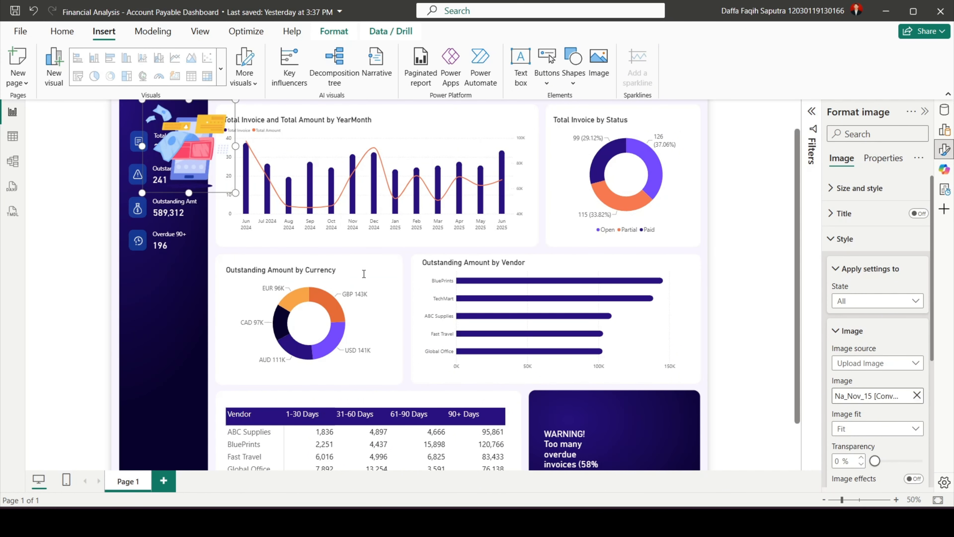
# - Move the illustration onto the dark panel to the right of the warning text and enlarge it to nearly the panel's height
pyautogui.moveTo(207, 159); pyautogui.dragTo(658, 443)
pyautogui.scroll(-2, 667, 351)
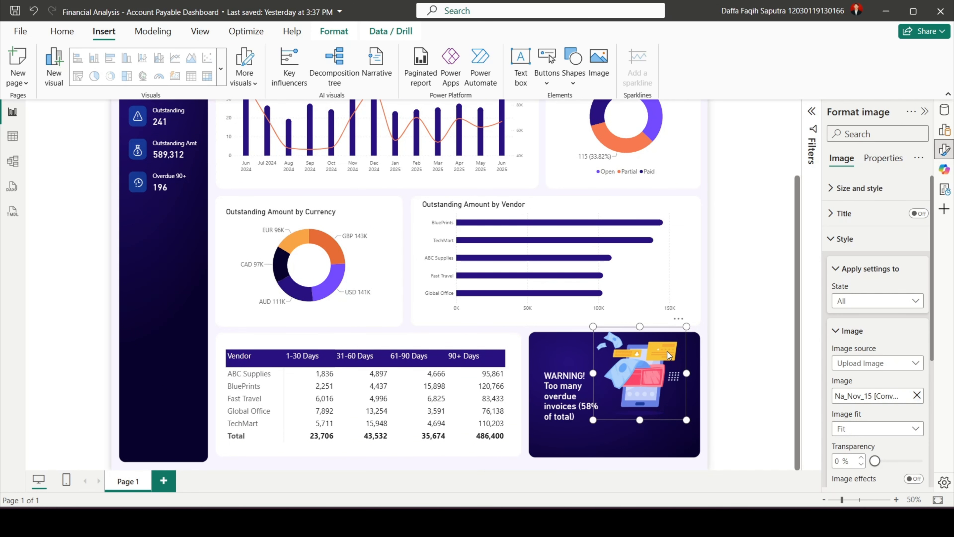
pyautogui.moveTo(646, 352); pyautogui.dragTo(658, 378)
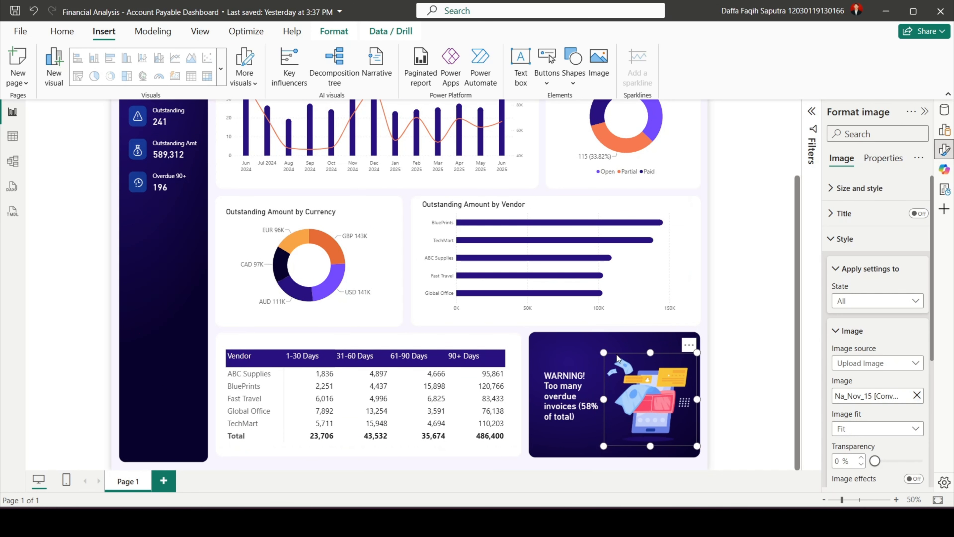
pyautogui.moveTo(603, 352); pyautogui.dragTo(590, 340)
pyautogui.moveTo(643, 389); pyautogui.dragTo(642, 389)
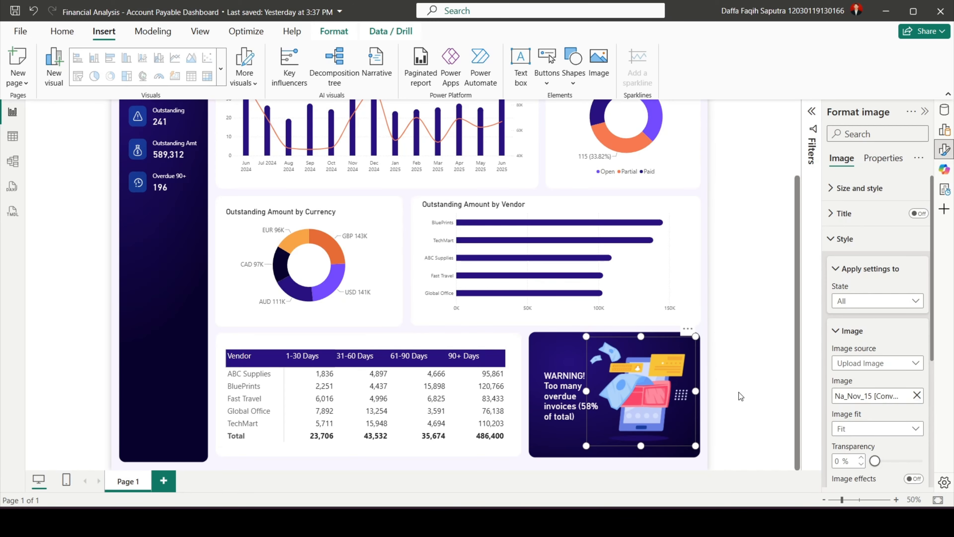
pyautogui.click(741, 318)
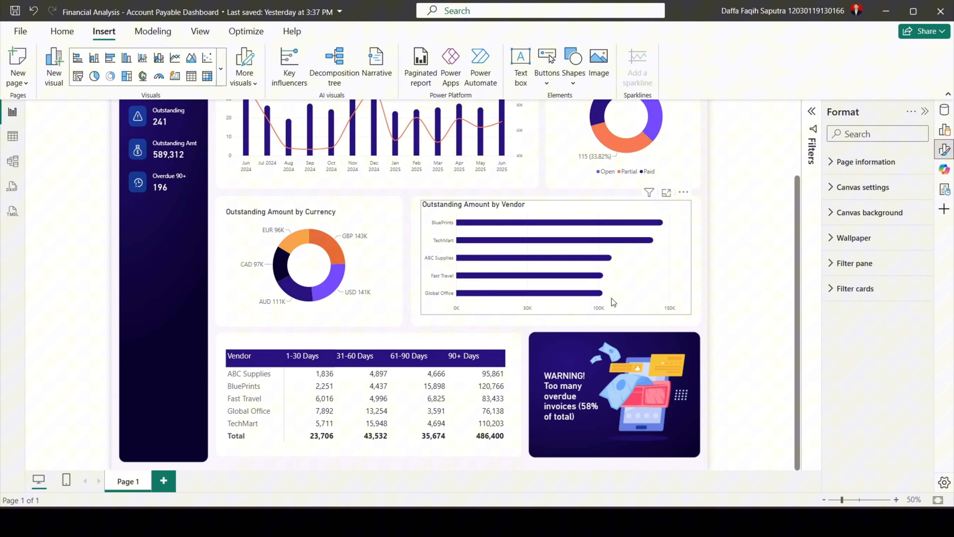
# - Test cross-filtering with the USD, GBP, EUR, CAD and AUD slices of the Outstanding Amount by Currency donut, and clear the selection
pyautogui.click(332, 288)
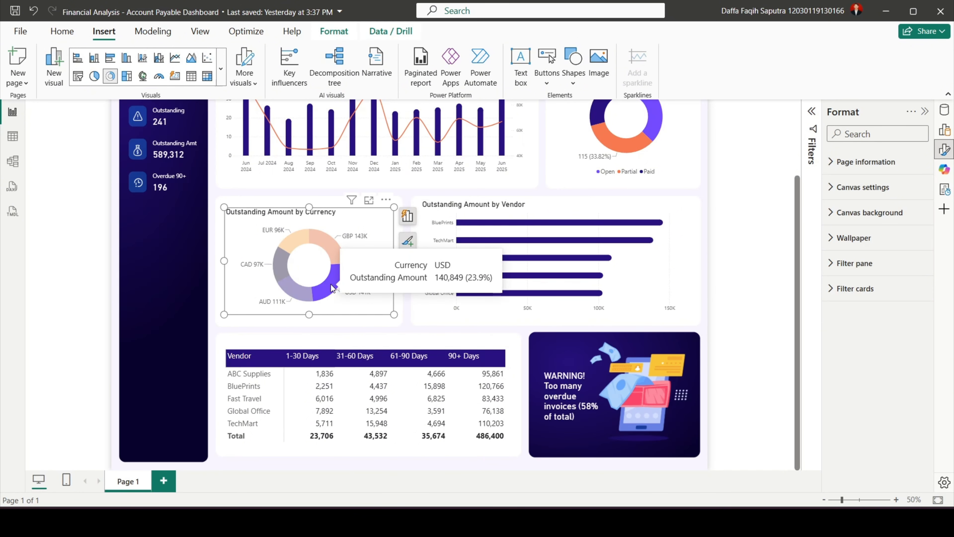
pyautogui.click(332, 241)
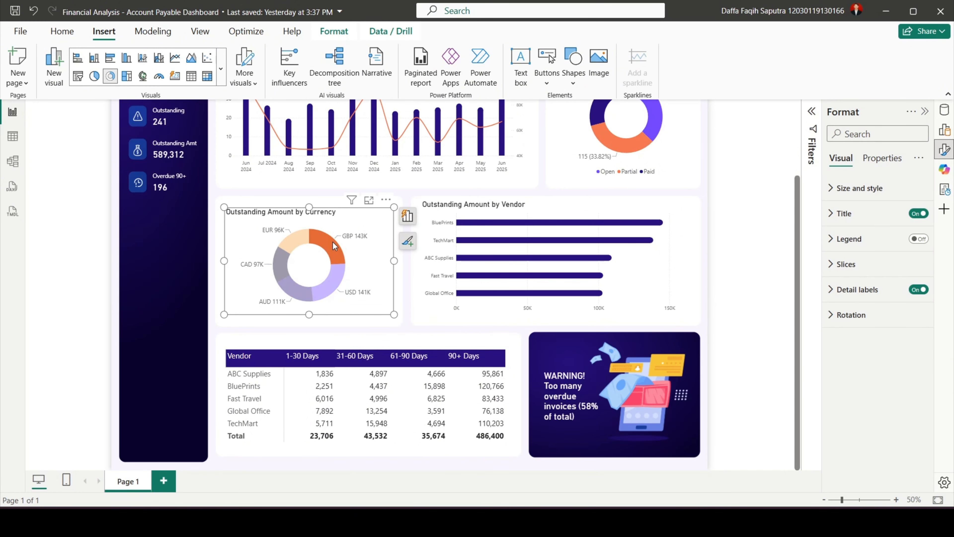
pyautogui.click(296, 244)
pyautogui.click(280, 266)
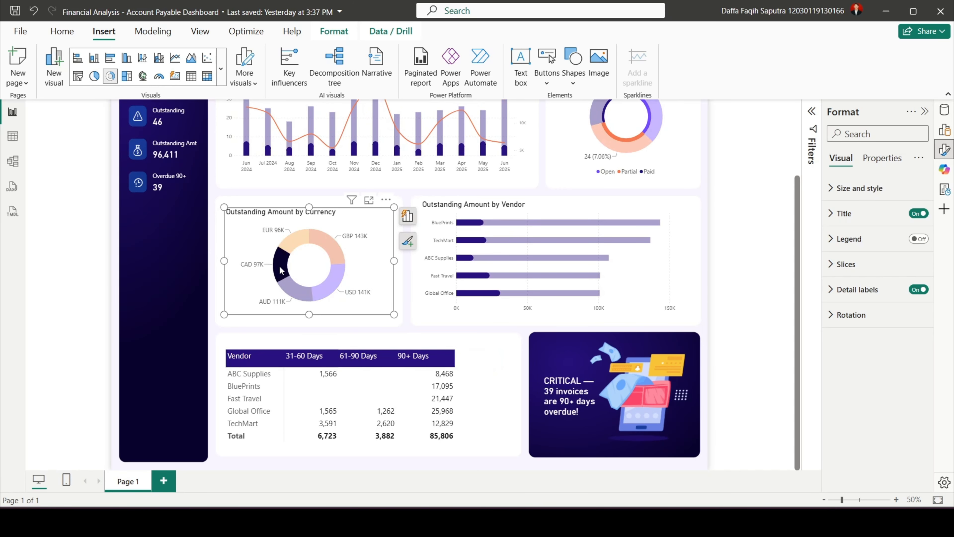
pyautogui.click(299, 293)
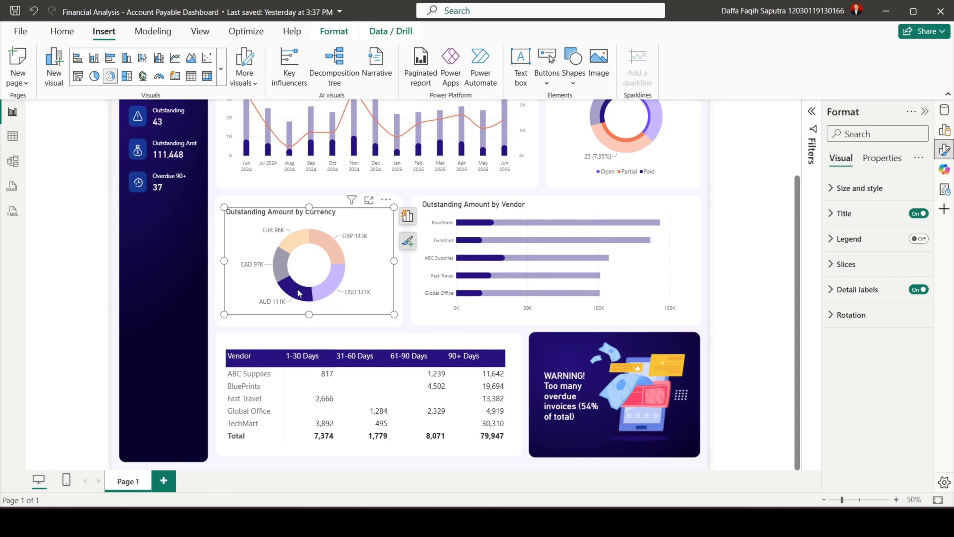
pyautogui.click(294, 241)
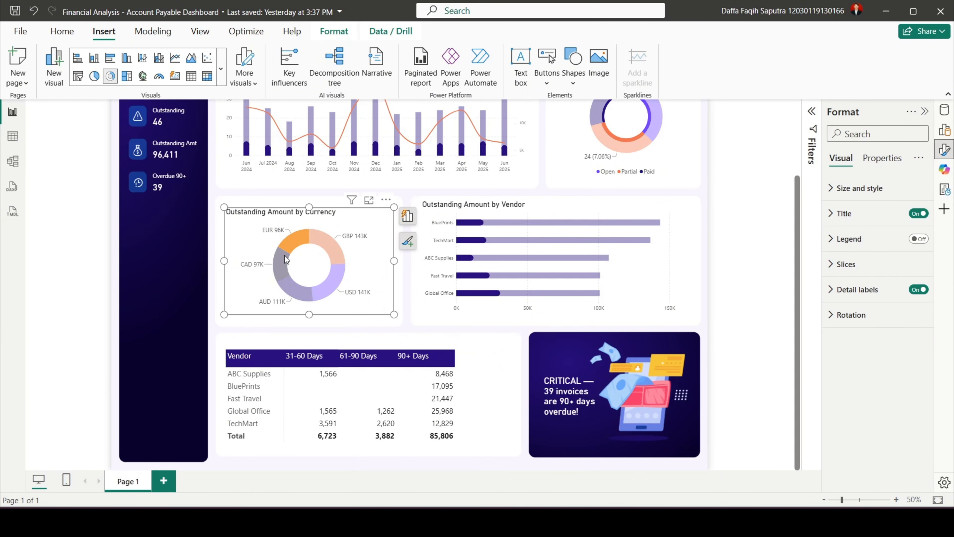
pyautogui.click(298, 242)
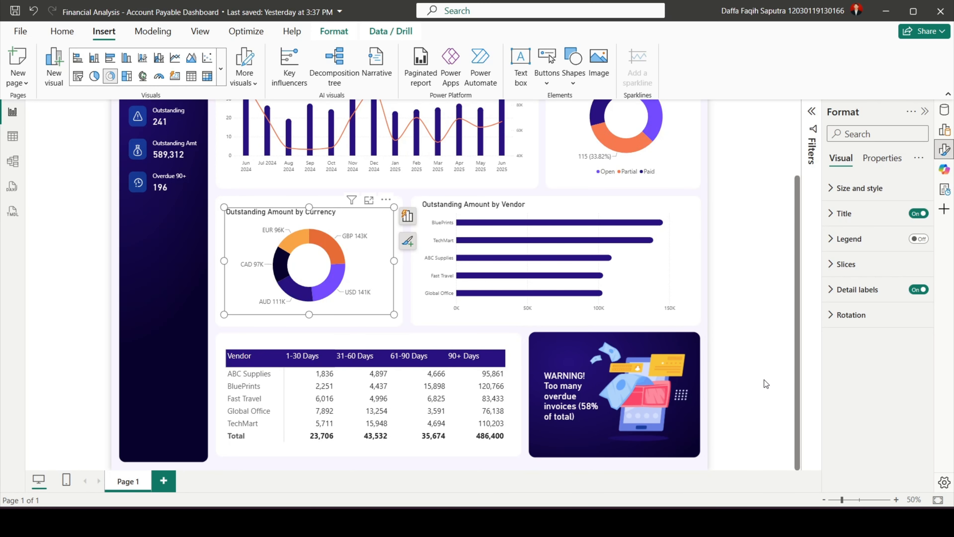
# - Save the report
pyautogui.hotkey('ctrl', 's')
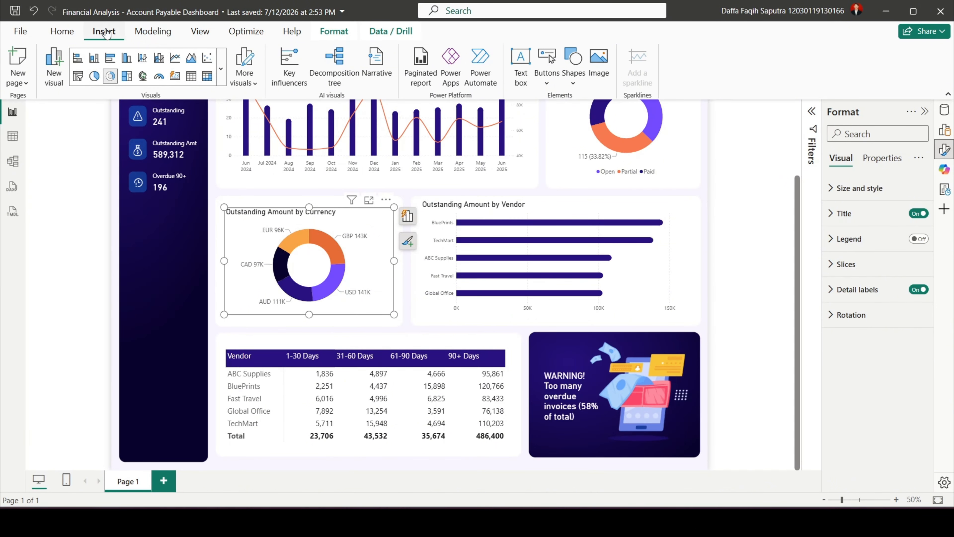
# - Insert a rounded rectangle on the page and set its height to 60 and width to 420
pyautogui.click(573, 68)
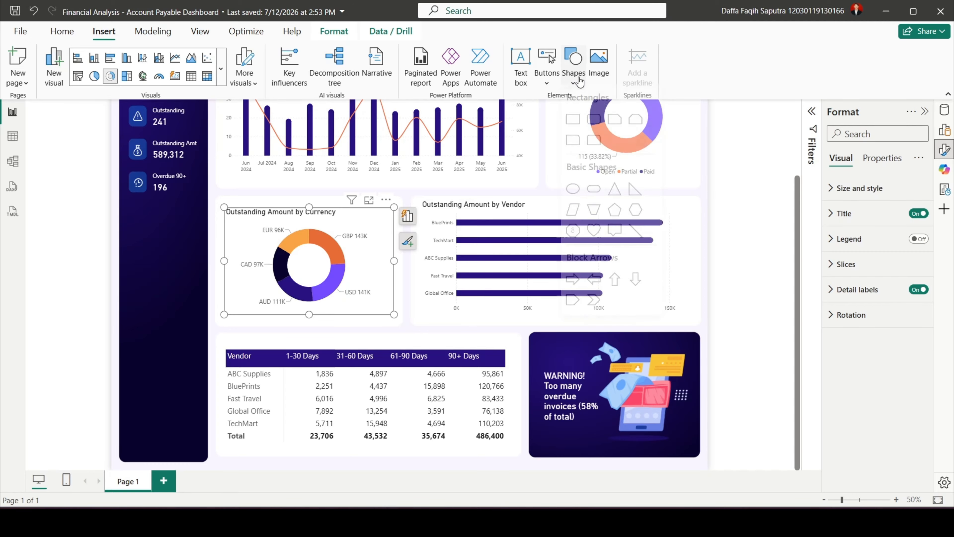
pyautogui.click(604, 126)
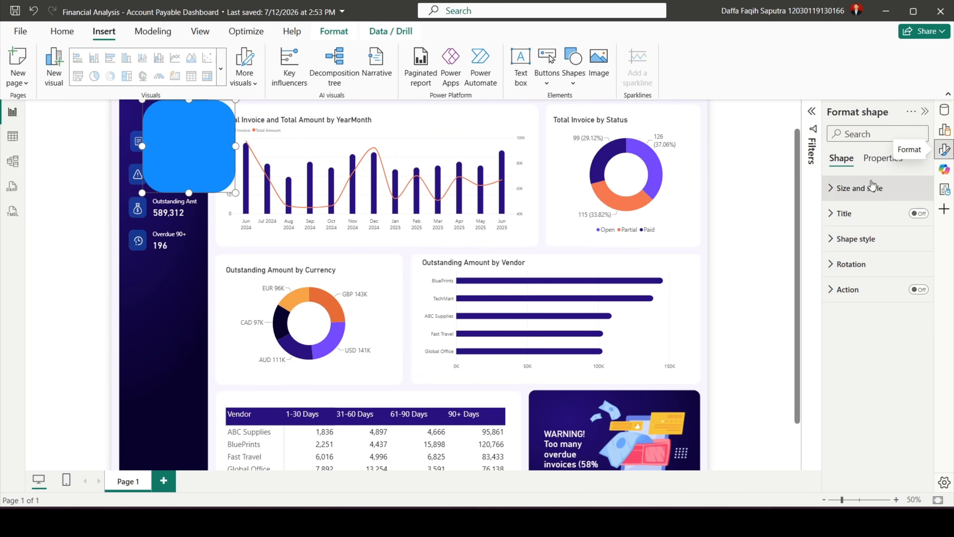
pyautogui.click(864, 187)
pyautogui.doubleClick(846, 251)
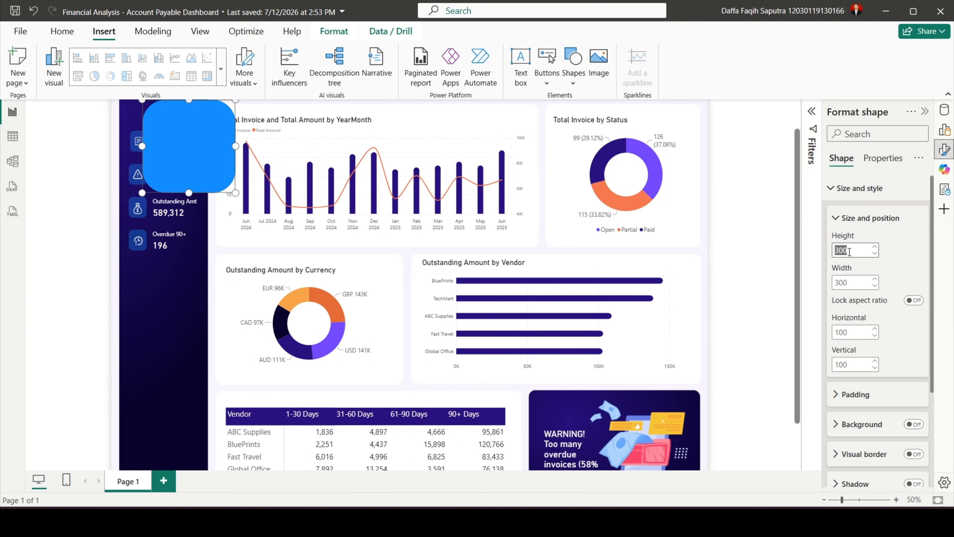
pyautogui.write('60')
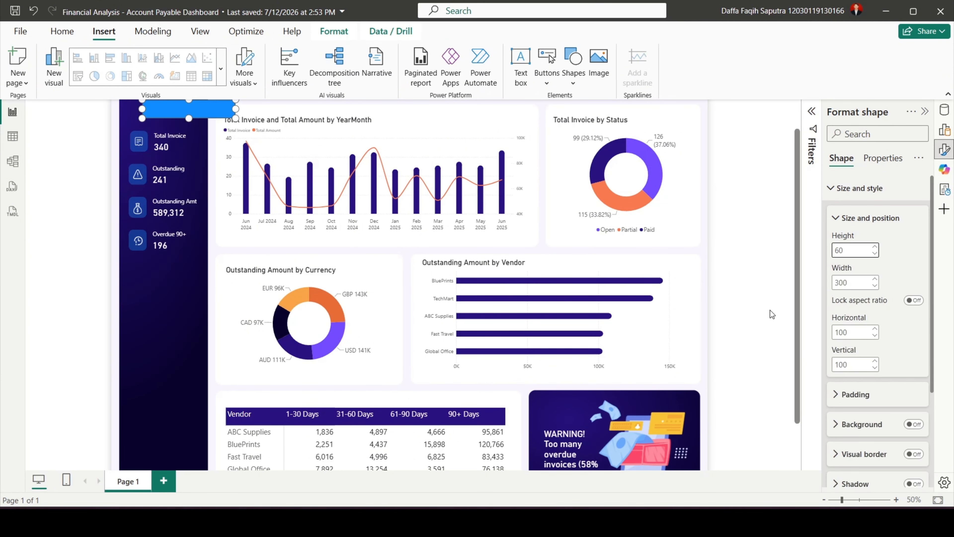
pyautogui.doubleClick(857, 283)
pyautogui.write('420')
pyautogui.click(854, 192)
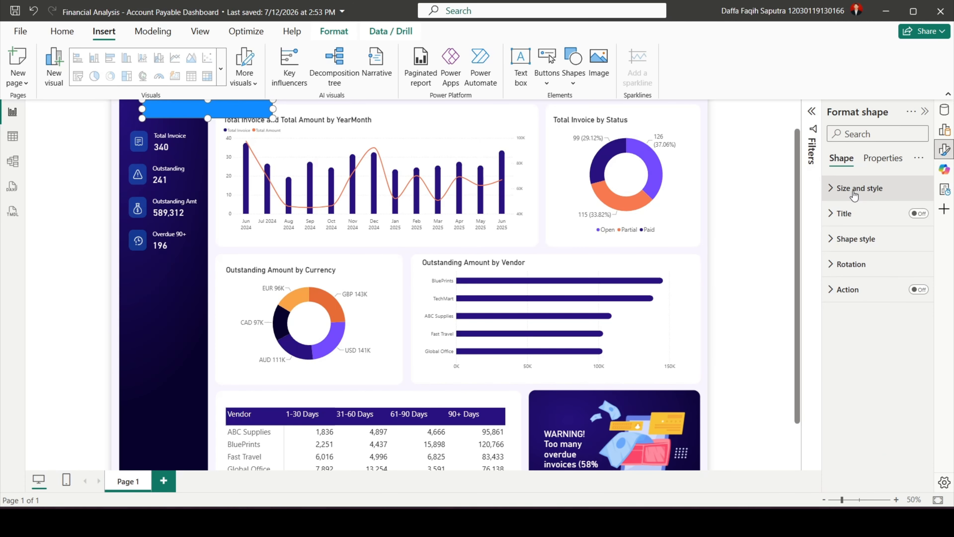
# - Turn off the rounded rectangle's border and change its fill colour to white
pyautogui.click(852, 242)
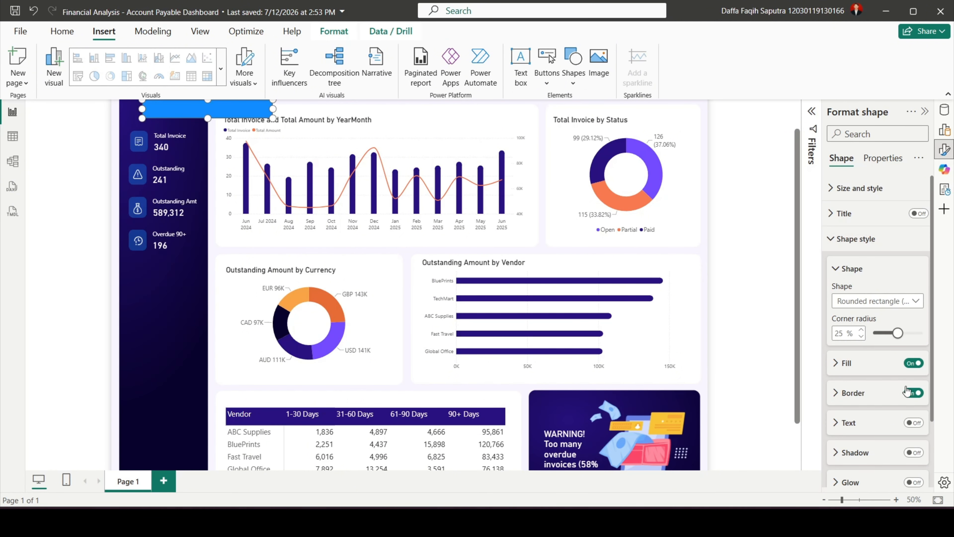
pyautogui.click(914, 393)
pyautogui.click(837, 363)
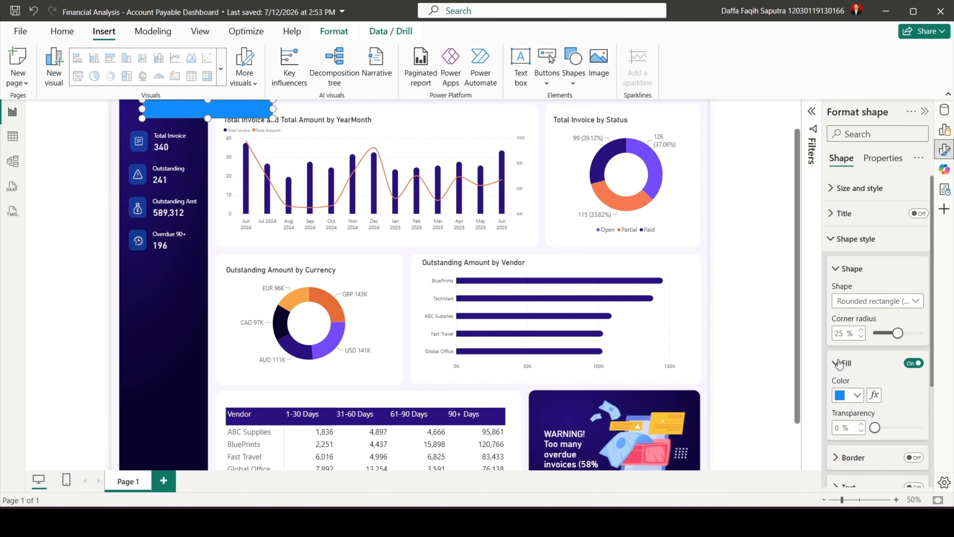
pyautogui.click(843, 395)
pyautogui.click(785, 315)
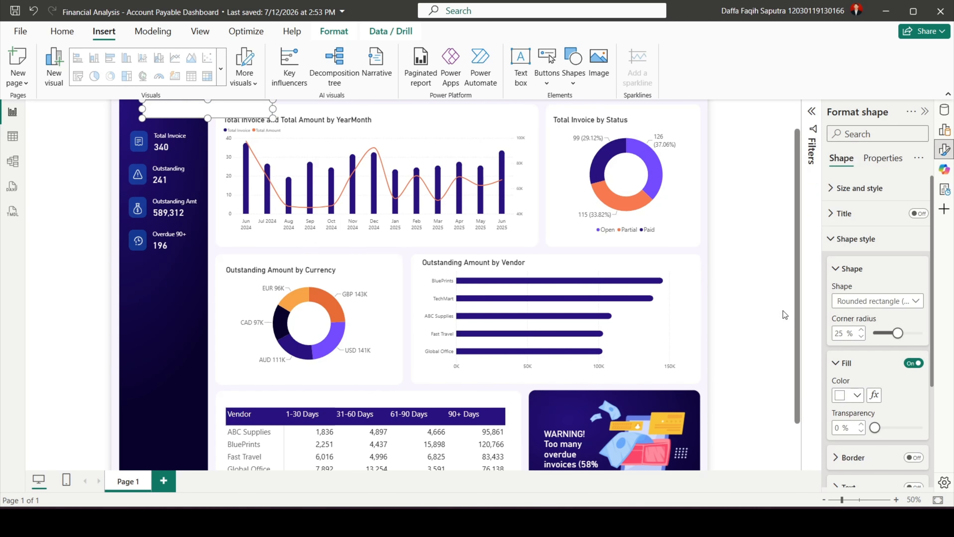
# - Move the white rounded rectangle into the header row, above the Total Invoice by Status card and aligned with its right edge
pyautogui.moveTo(274, 109); pyautogui.dragTo(653, 131)
pyautogui.scroll(2, 652, 132)
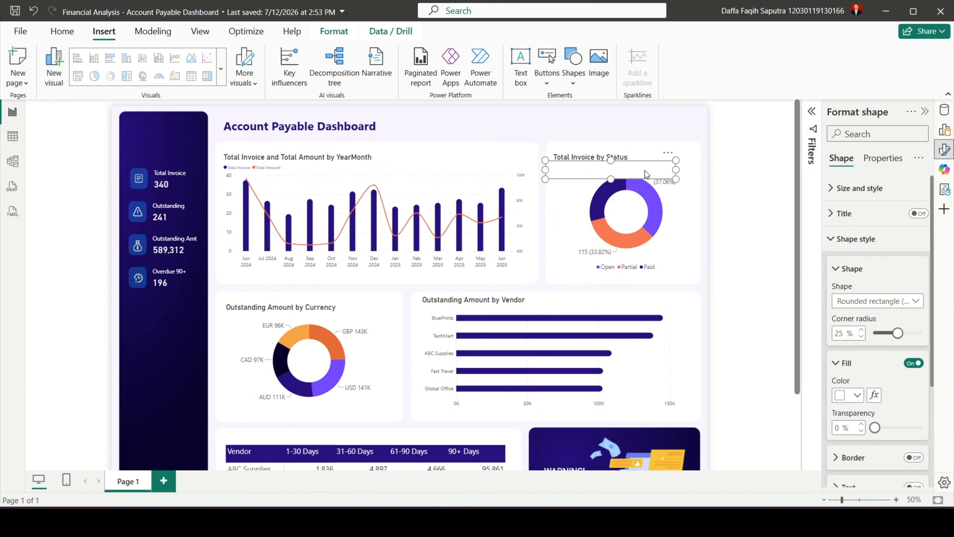
pyautogui.moveTo(646, 174); pyautogui.dragTo(665, 124)
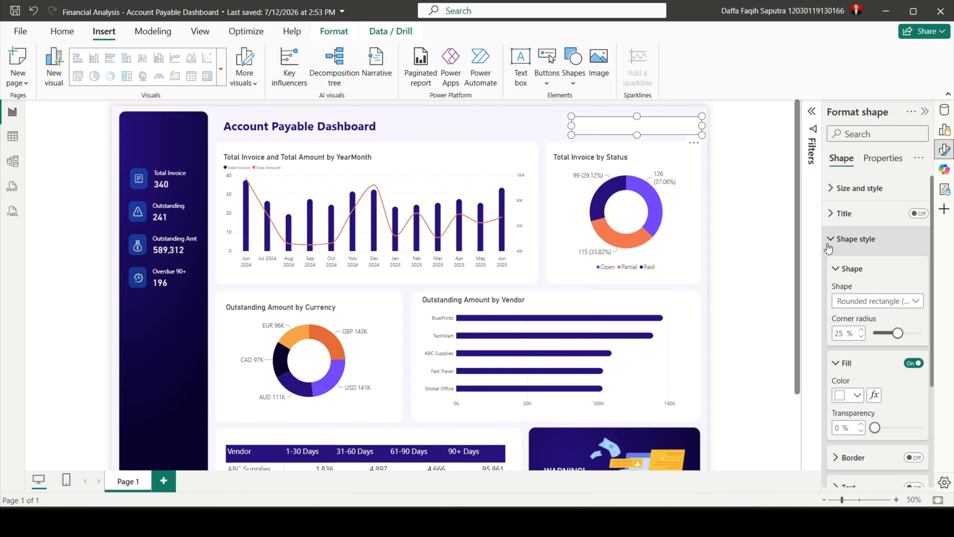
# - Duplicate the white header bar in place and narrow the copy to a width of about 120 at the bar's left end
pyautogui.click(836, 239)
pyautogui.click(840, 190)
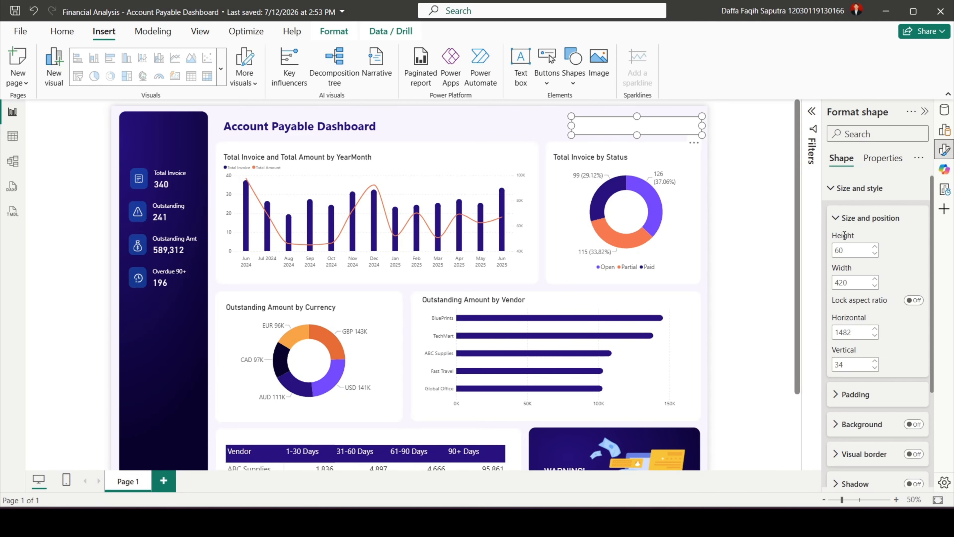
pyautogui.doubleClick(852, 283)
pyautogui.write('12')
pyautogui.press('Return')
pyautogui.click(838, 188)
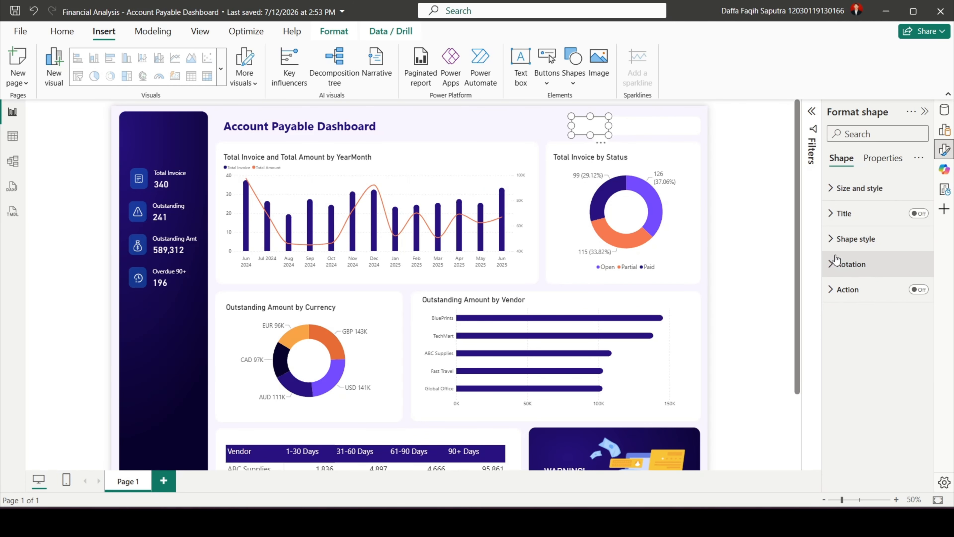
# - Fill the narrow rounded rectangle with colour #28117E and deselect it
pyautogui.click(835, 239)
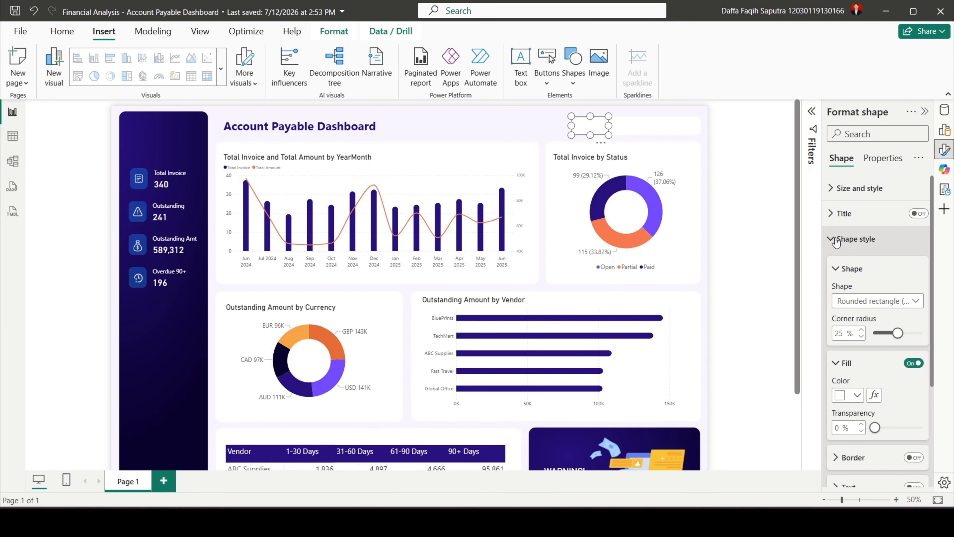
pyautogui.click(845, 398)
pyautogui.click(814, 372)
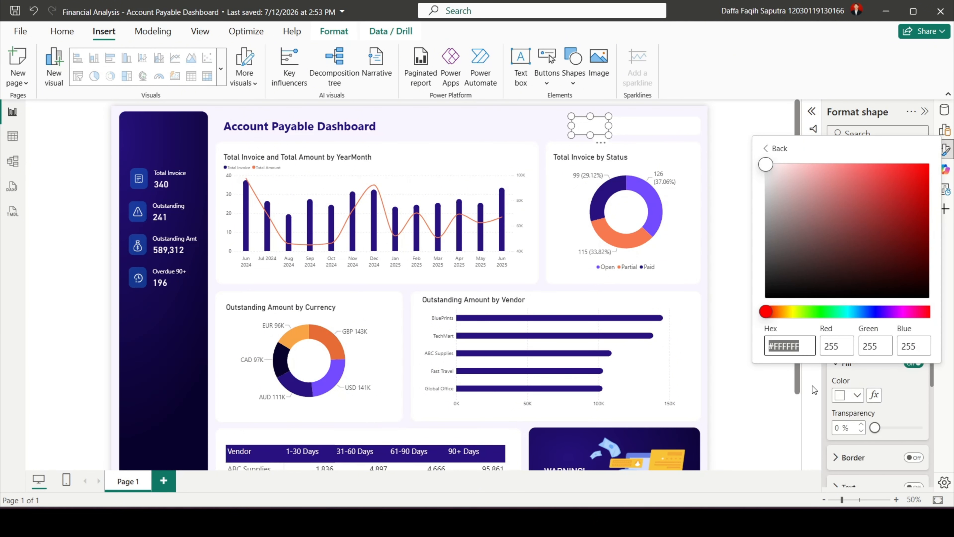
pyautogui.write('28117E')
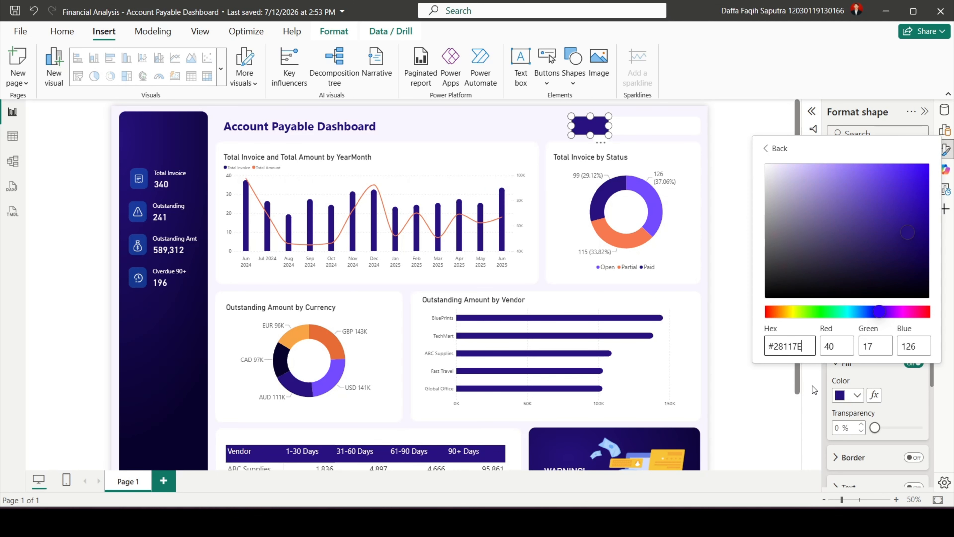
pyautogui.click(778, 391)
pyautogui.click(778, 391)
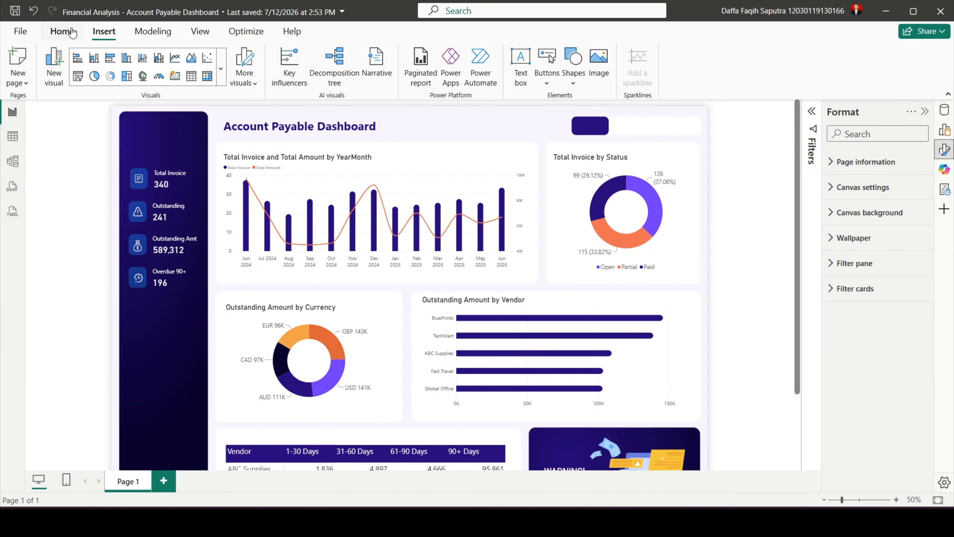
# - Add a text box to the page containing the text "Vendor"
pyautogui.click(62, 32)
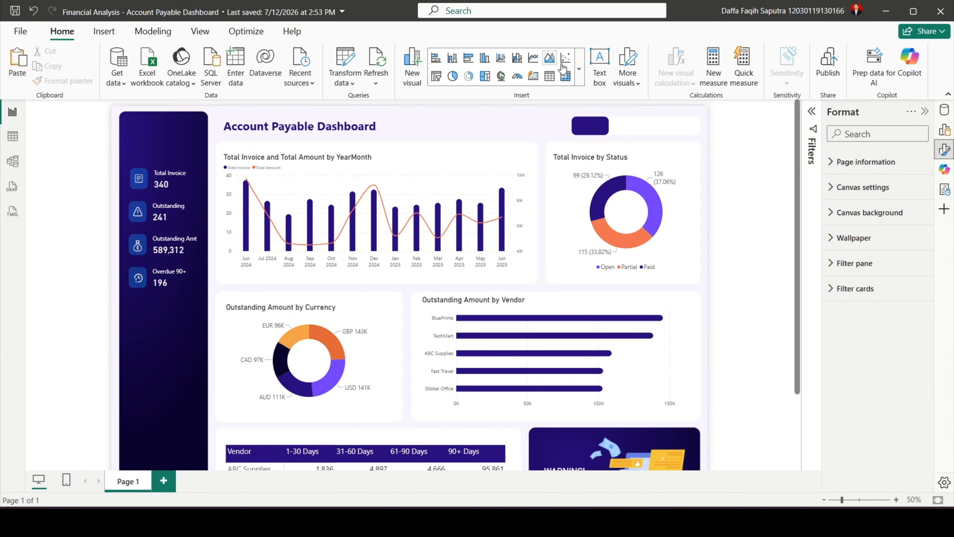
pyautogui.click(600, 66)
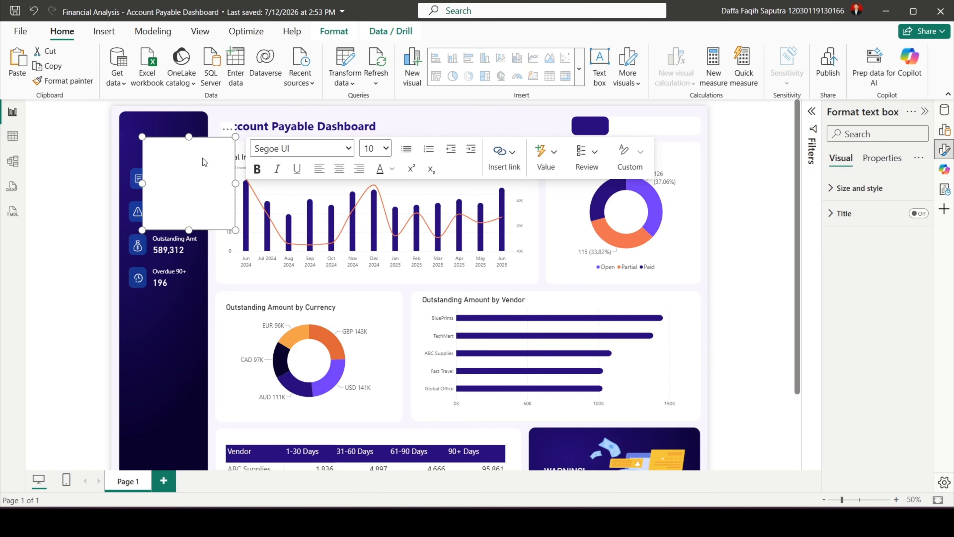
pyautogui.click(194, 157)
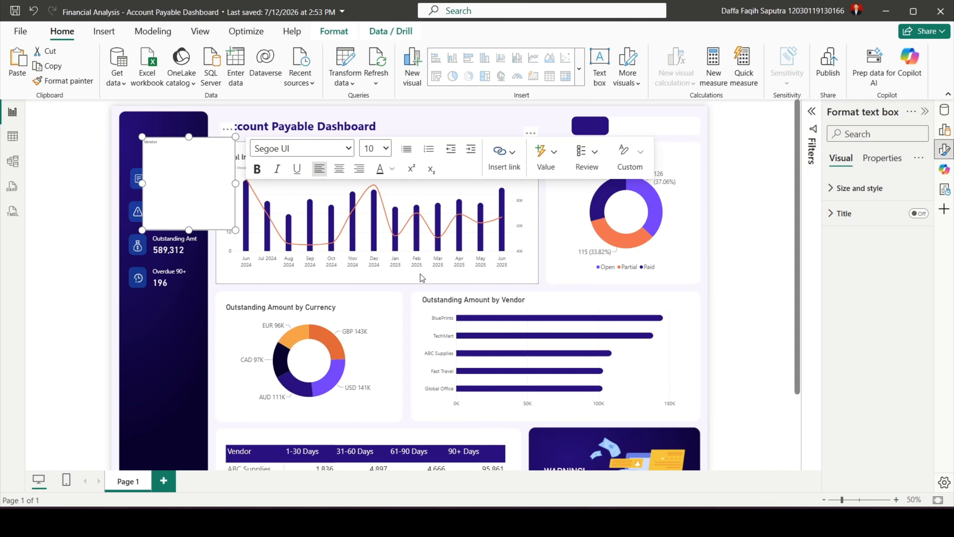
# - Format the "Vendor" text at size 14 with white font colour and centre alignment
pyautogui.hotkey('ctrl', 'a')
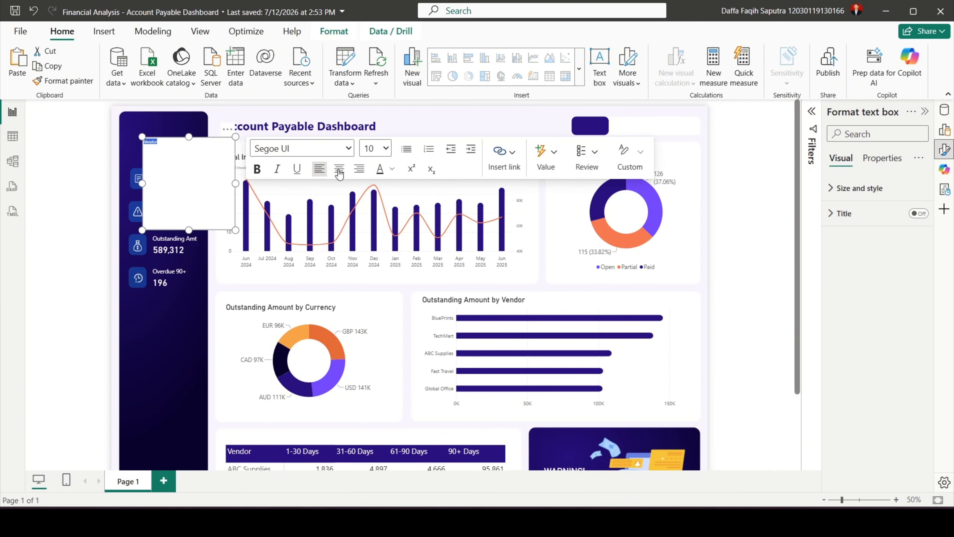
pyautogui.click(387, 148)
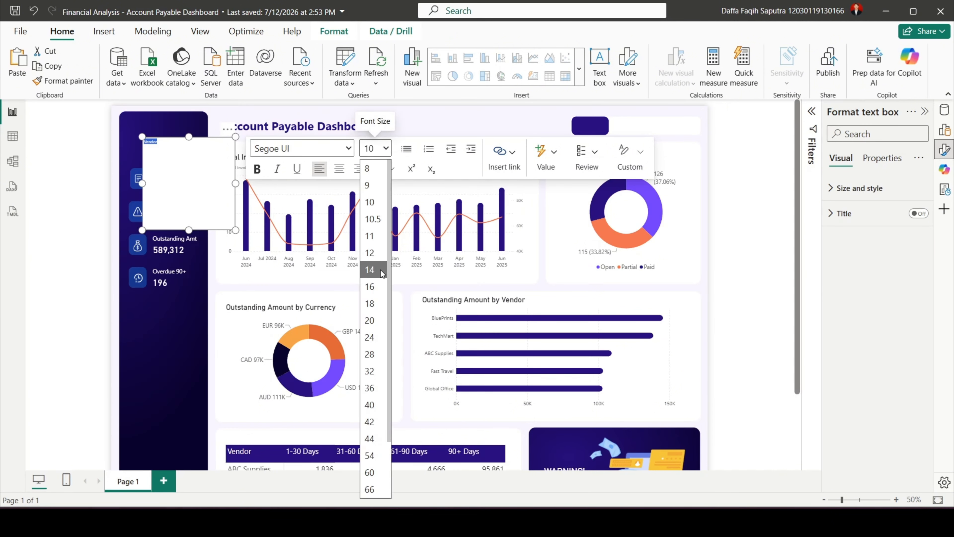
pyautogui.click(371, 269)
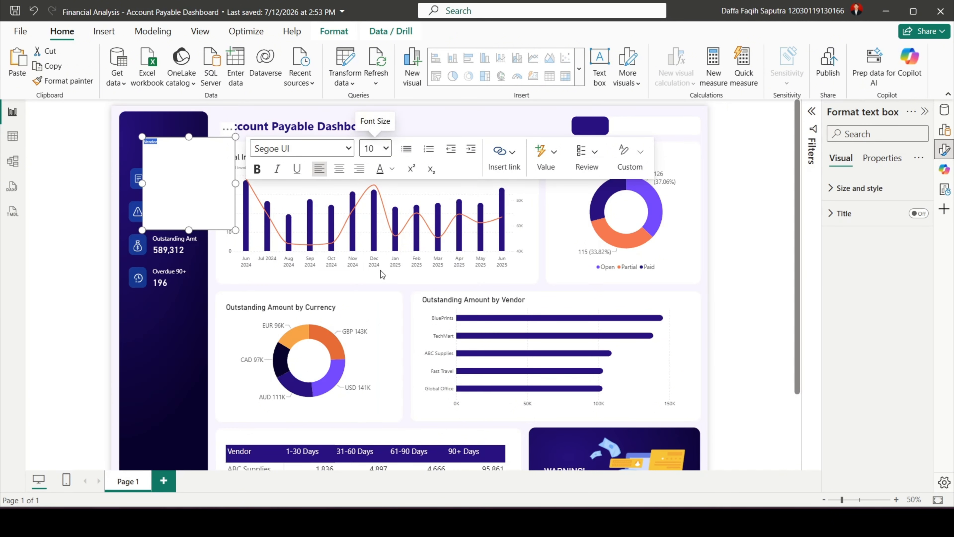
pyautogui.click(392, 169)
pyautogui.click(408, 215)
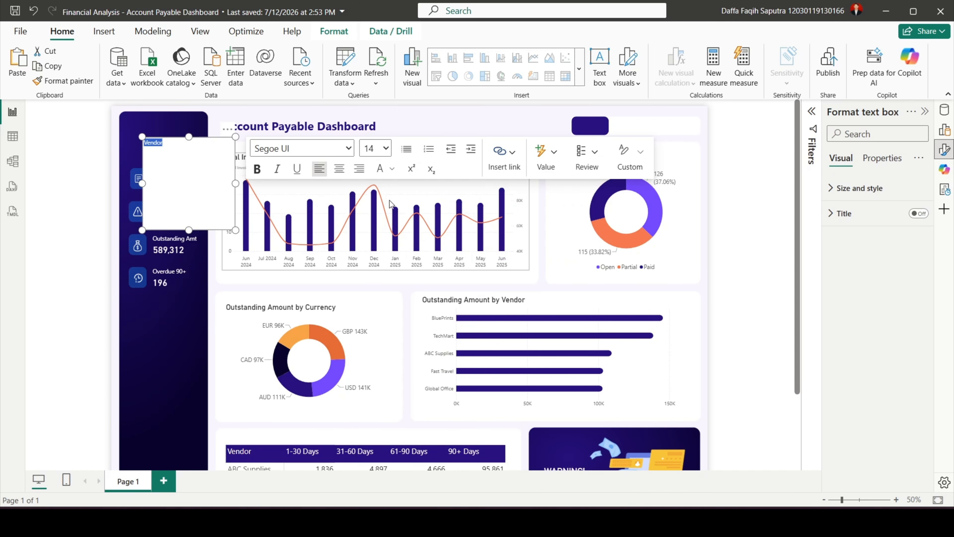
pyautogui.click(340, 169)
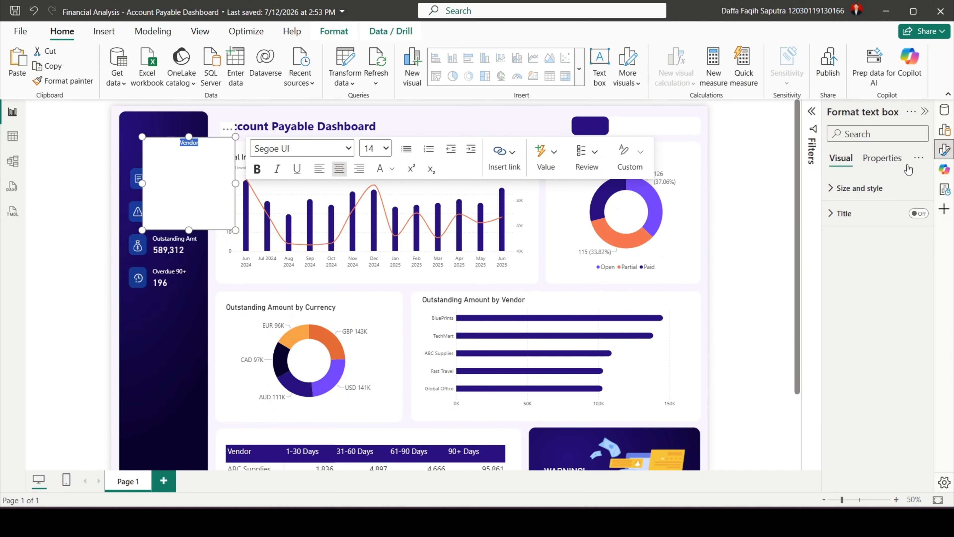
# - Set the "Vendor" text box's height to 50 and width to 100
pyautogui.click(860, 188)
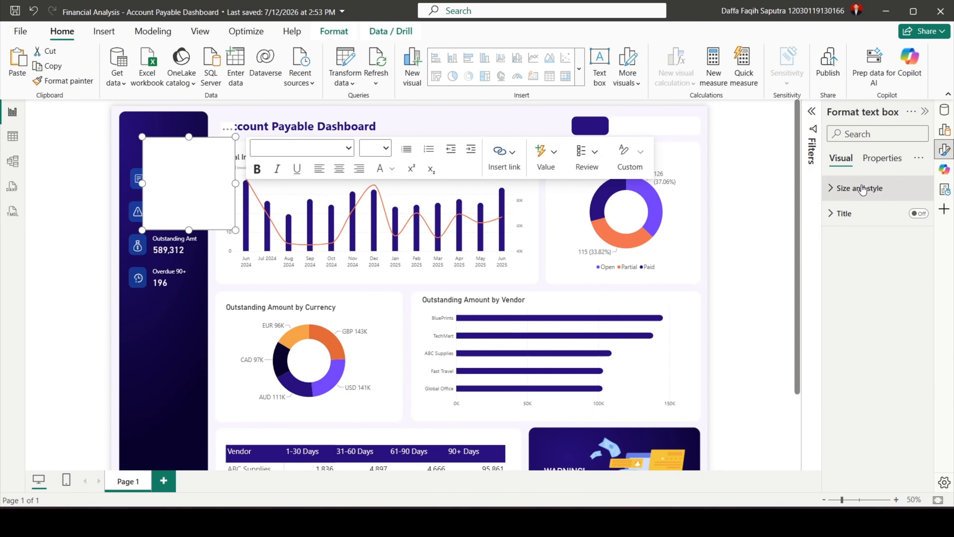
pyautogui.click(857, 251)
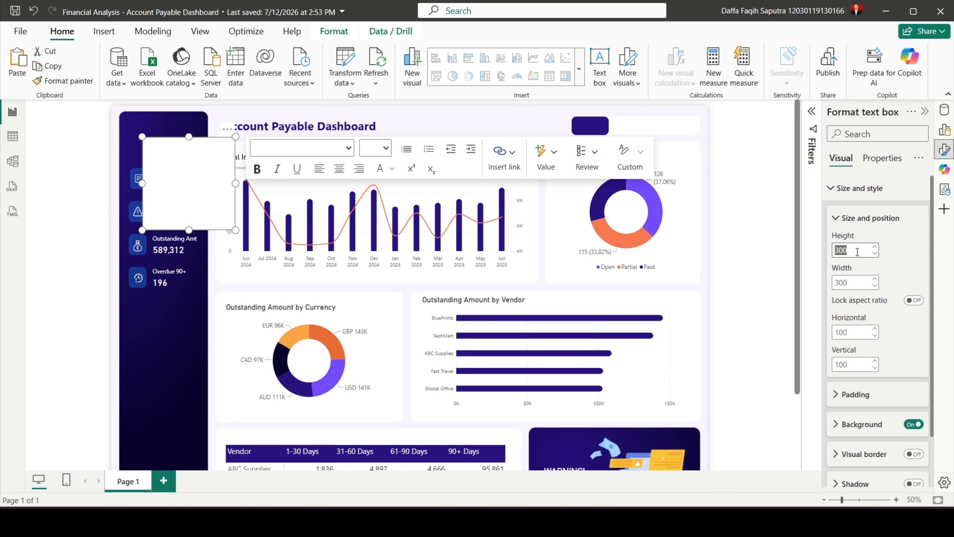
pyautogui.write('50')
pyautogui.click(852, 282)
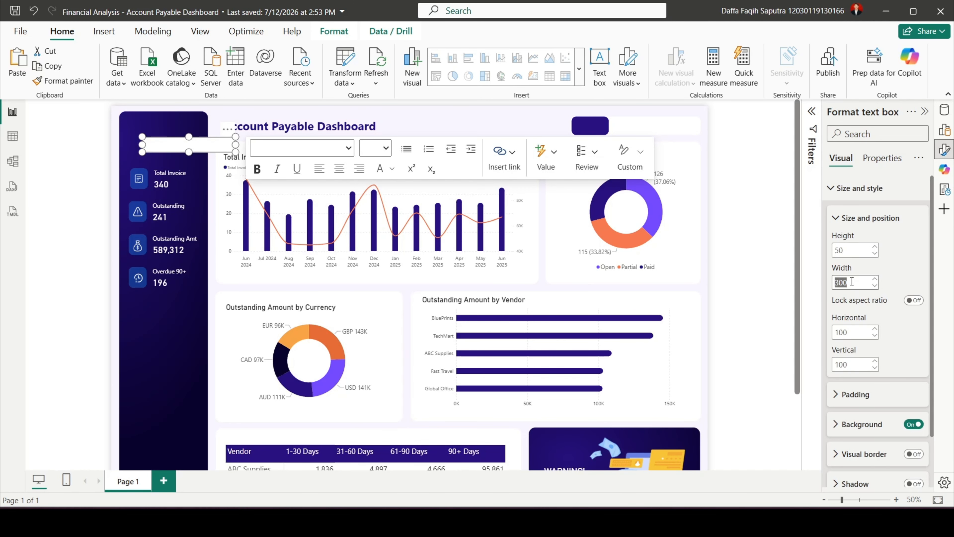
pyautogui.write('100')
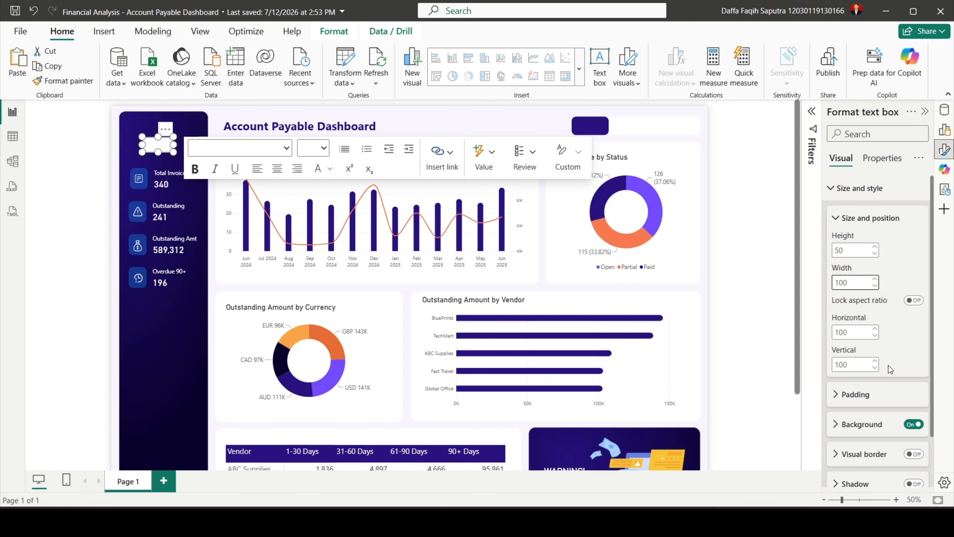
# - Turn off the "Vendor" text box's background and place it over the dark block in the header
pyautogui.click(914, 424)
pyautogui.click(848, 199)
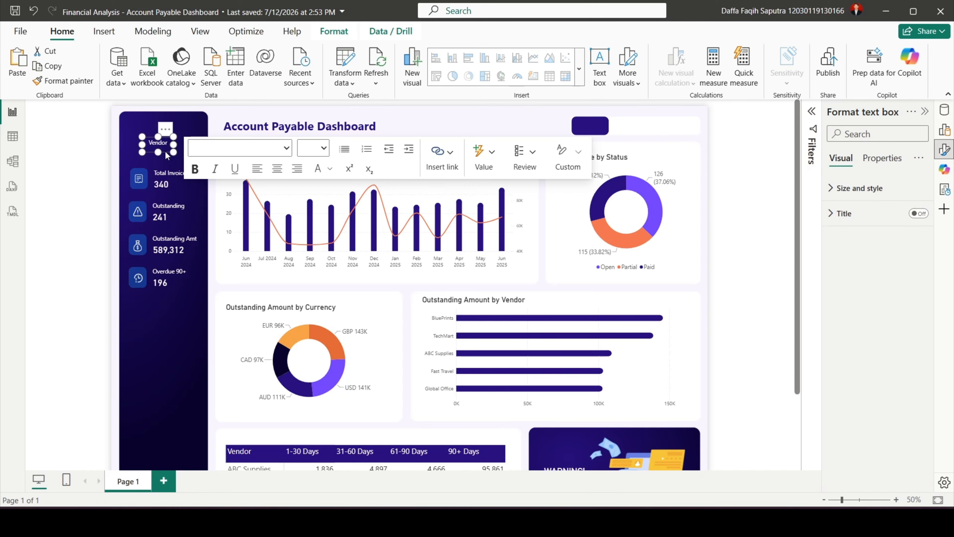
pyautogui.moveTo(166, 154); pyautogui.dragTo(598, 134)
pyautogui.click(757, 181)
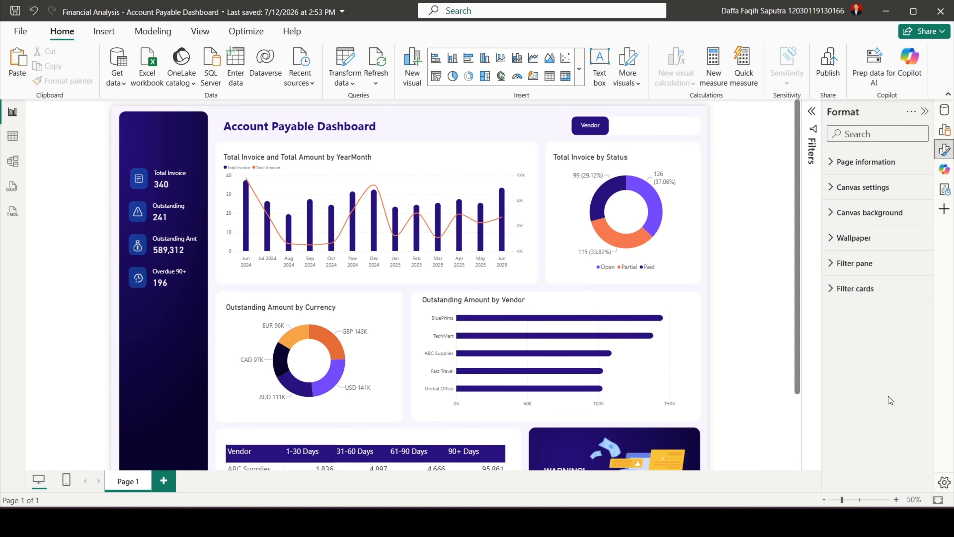
# - Add a slicer to the page using the Vendor field from the AP Data table
pyautogui.click(944, 130)
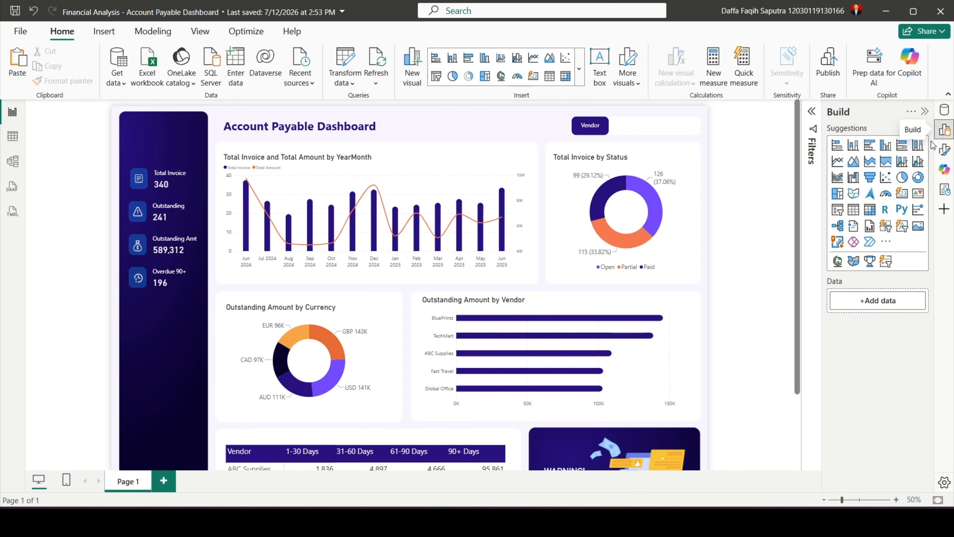
pyautogui.click(837, 210)
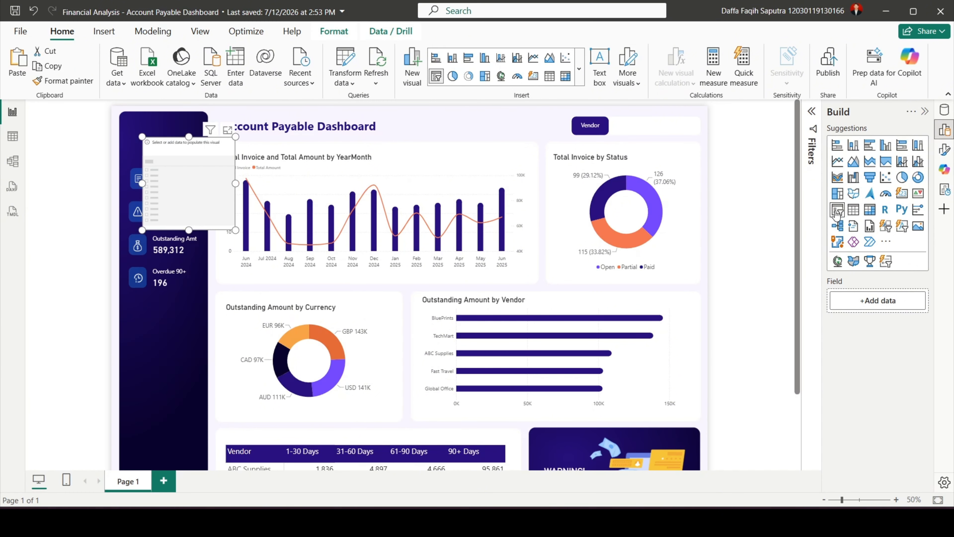
pyautogui.click(874, 303)
pyautogui.click(695, 216)
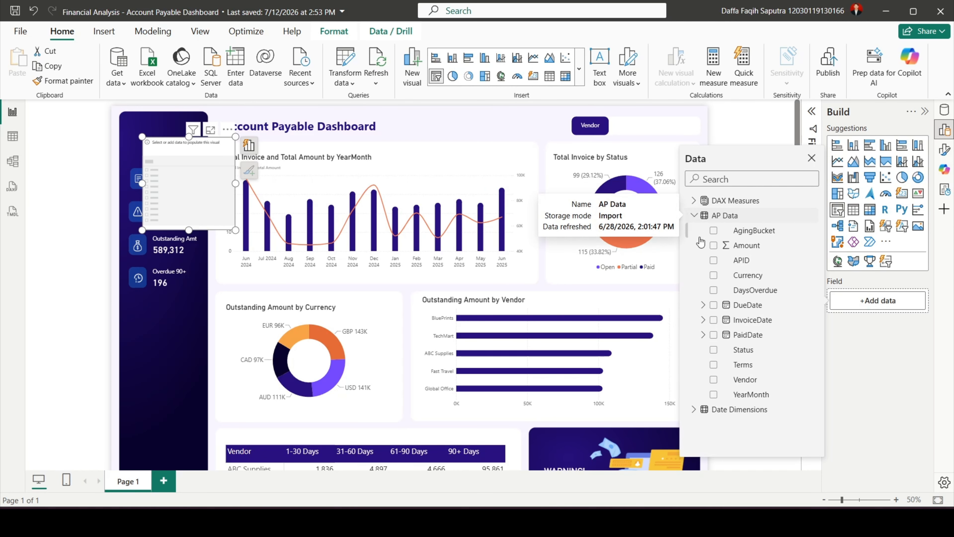
pyautogui.click(713, 380)
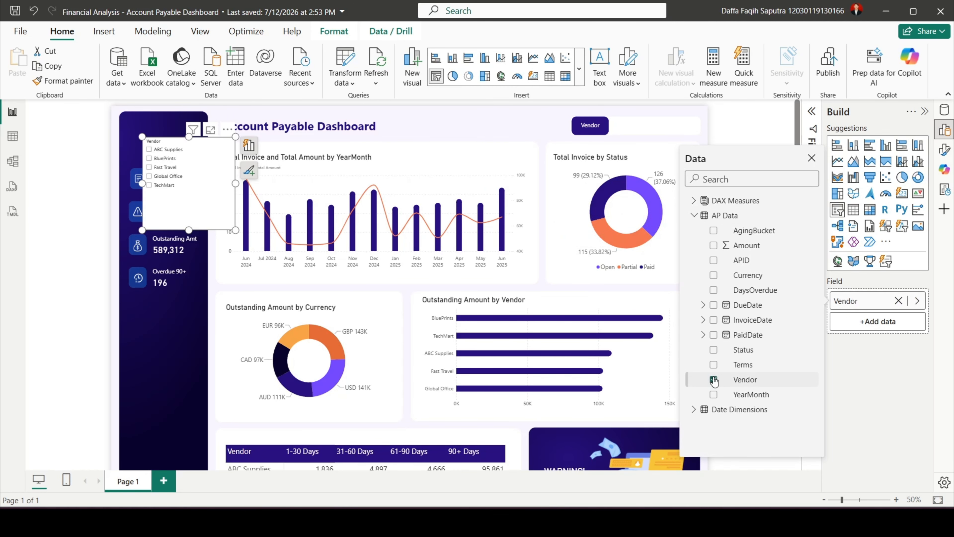
# - Set the Vendor slicer's height to 60 and width to 275, and turn off its background
pyautogui.click(943, 151)
pyautogui.click(867, 189)
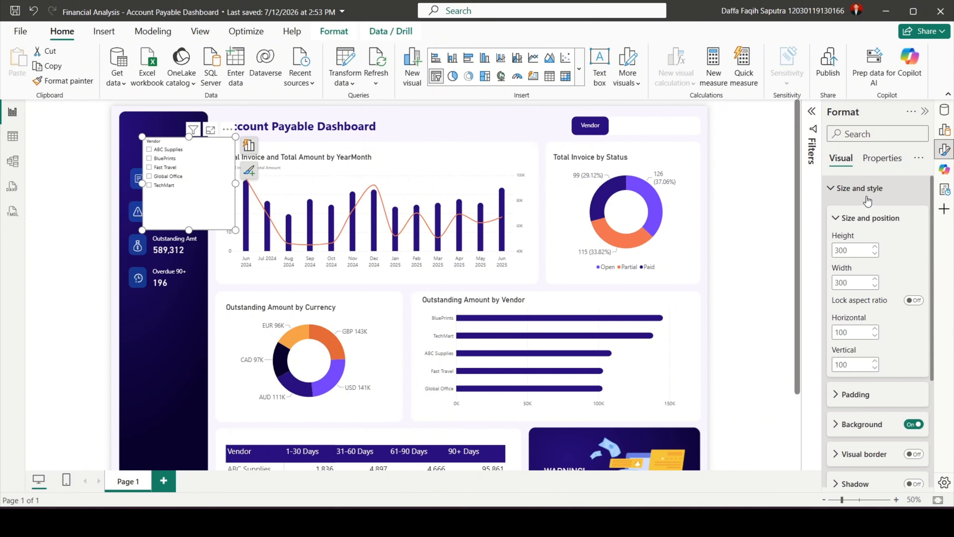
pyautogui.doubleClick(845, 250)
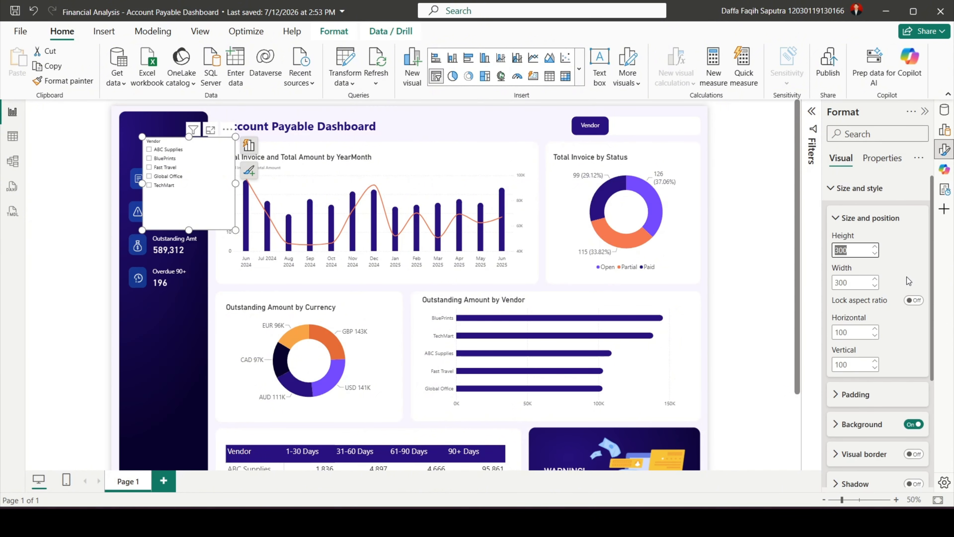
pyautogui.write('60')
pyautogui.press('Tab')
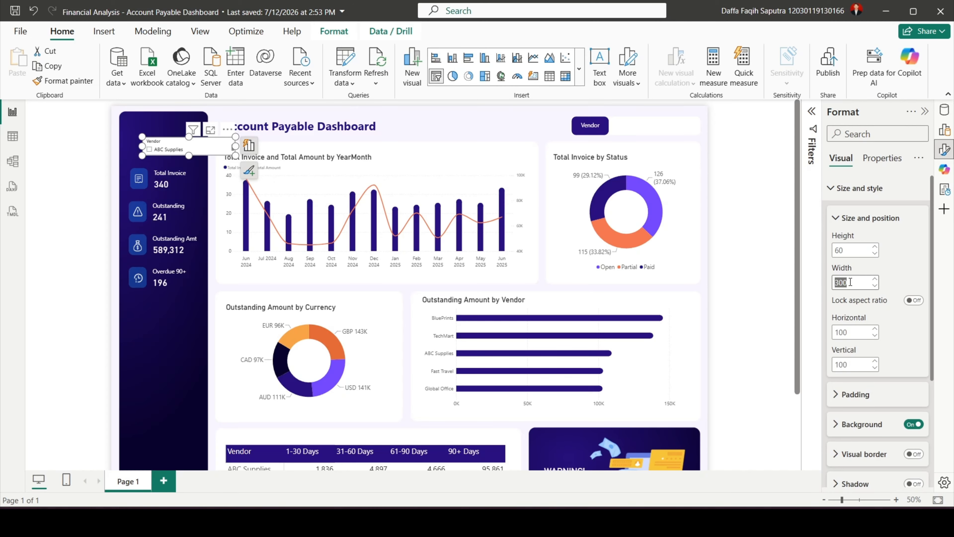
pyautogui.write('275')
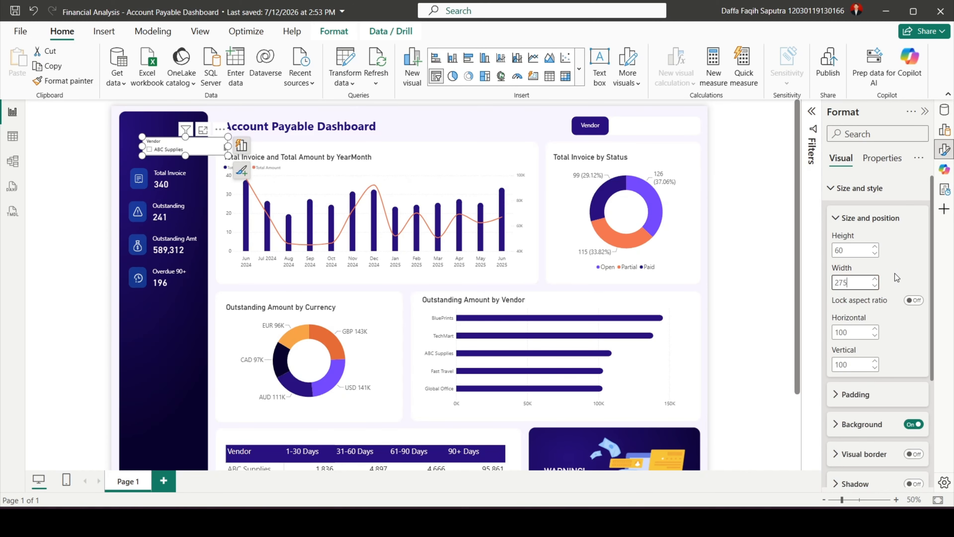
pyautogui.click(912, 425)
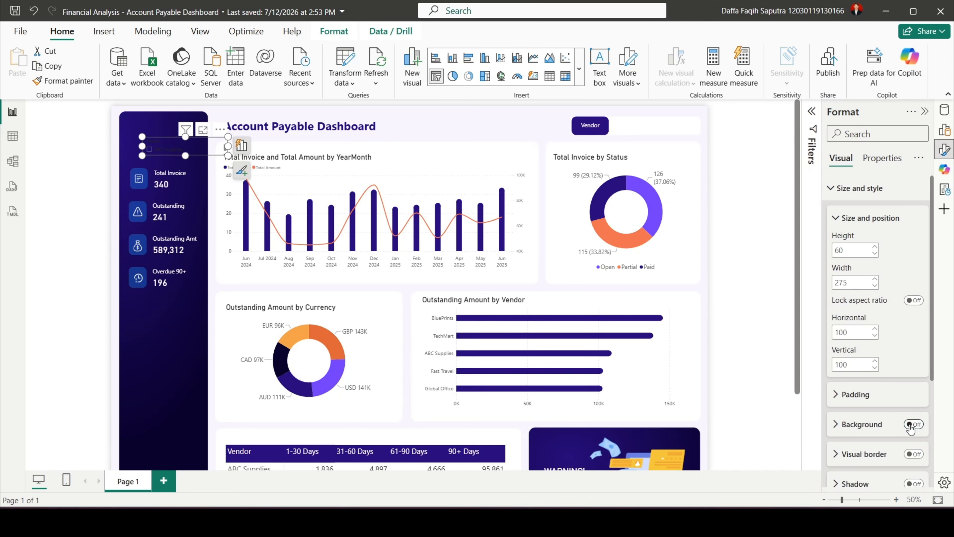
pyautogui.click(885, 196)
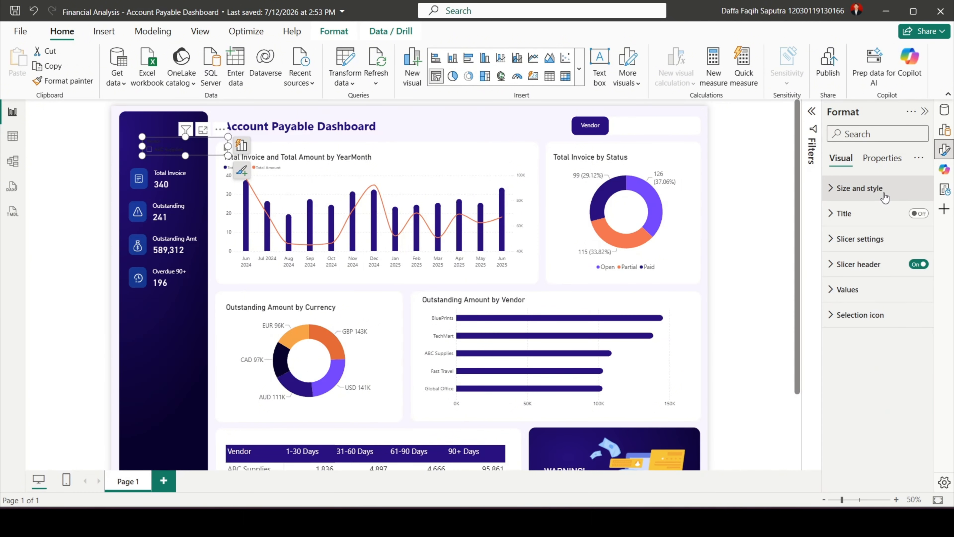
# - Change the Vendor slicer's style to a dropdown and turn off its slicer header
pyautogui.click(873, 242)
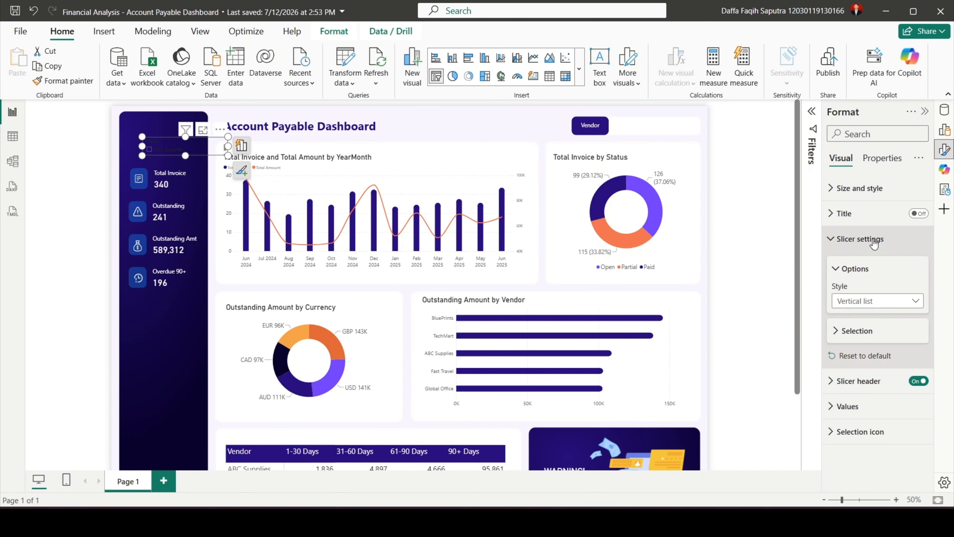
pyautogui.click(864, 301)
pyautogui.click(867, 344)
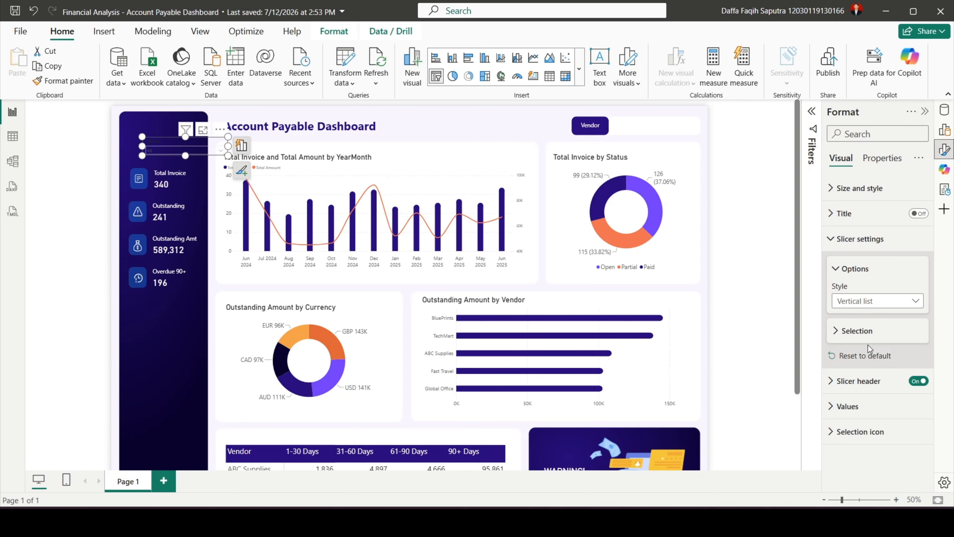
pyautogui.click(874, 241)
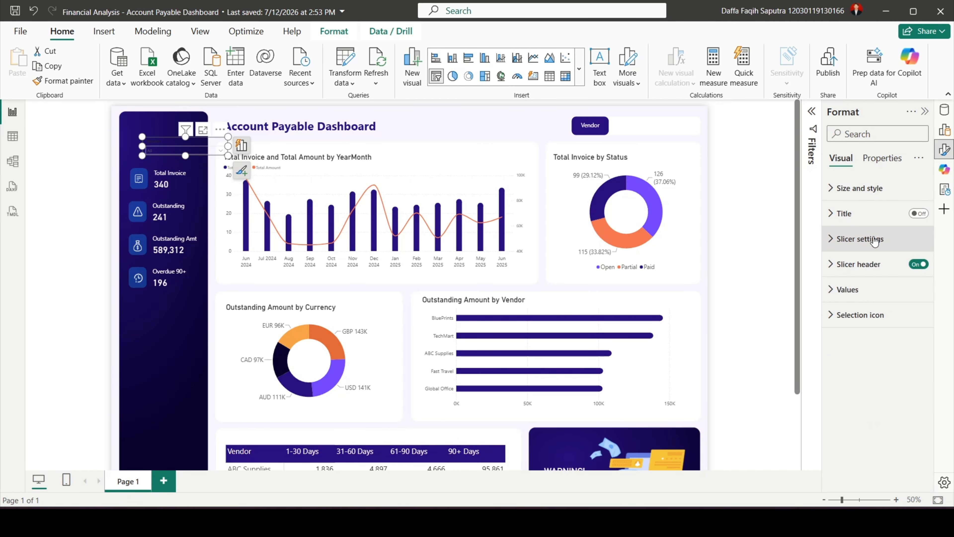
pyautogui.click(921, 264)
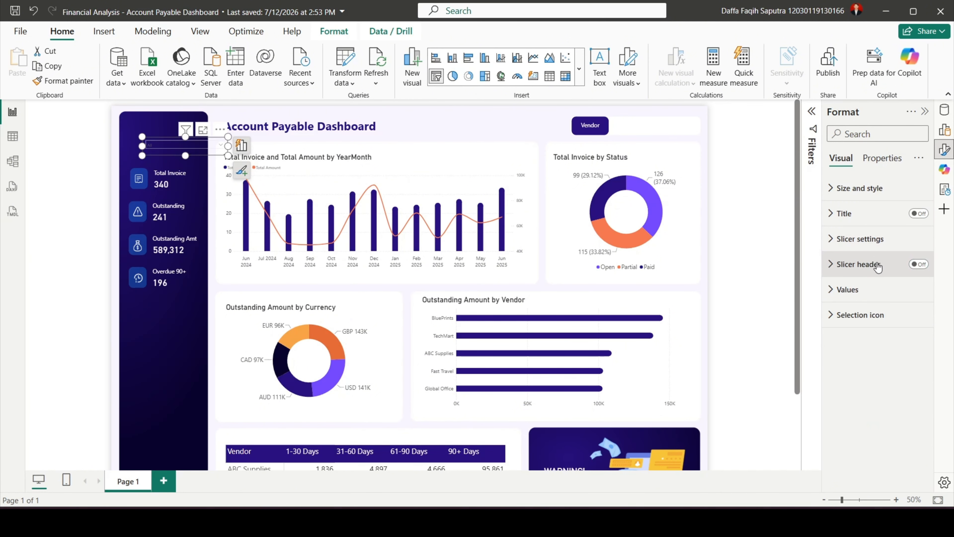
# - Set the slicer's values font size to 14 and place the slicer beside the "Vendor" label in the header
pyautogui.click(875, 301)
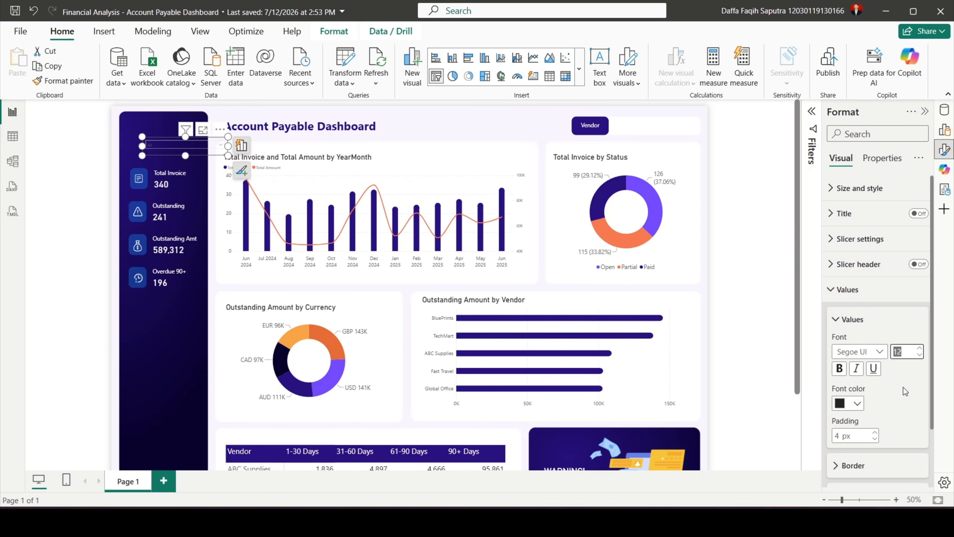
pyautogui.write('14')
pyautogui.moveTo(190, 153); pyautogui.dragTo(659, 131)
pyautogui.click(738, 168)
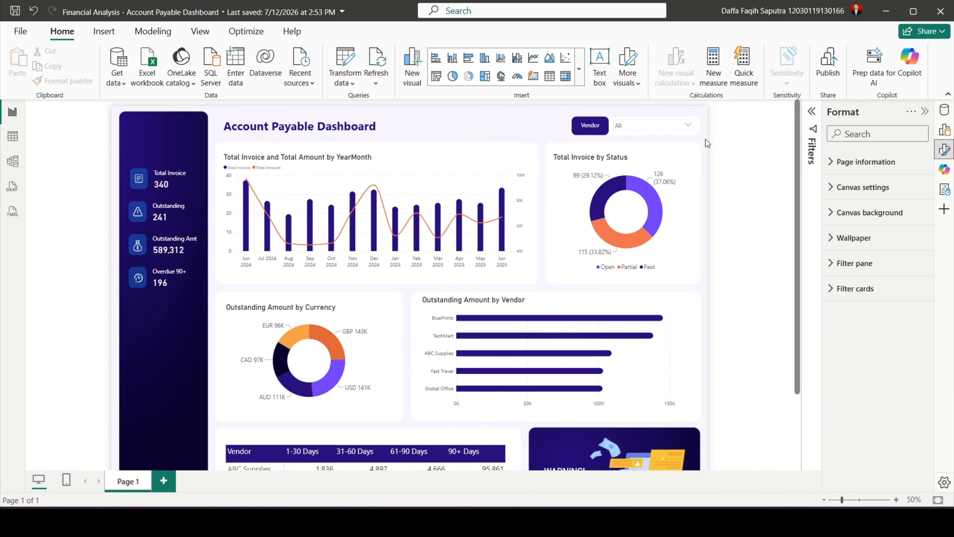
# - Group the header bar's Vendor label, its background shapes and the slicer into one object
pyautogui.moveTo(705, 141); pyautogui.dragTo(542, 103)
pyautogui.rightClick(622, 123)
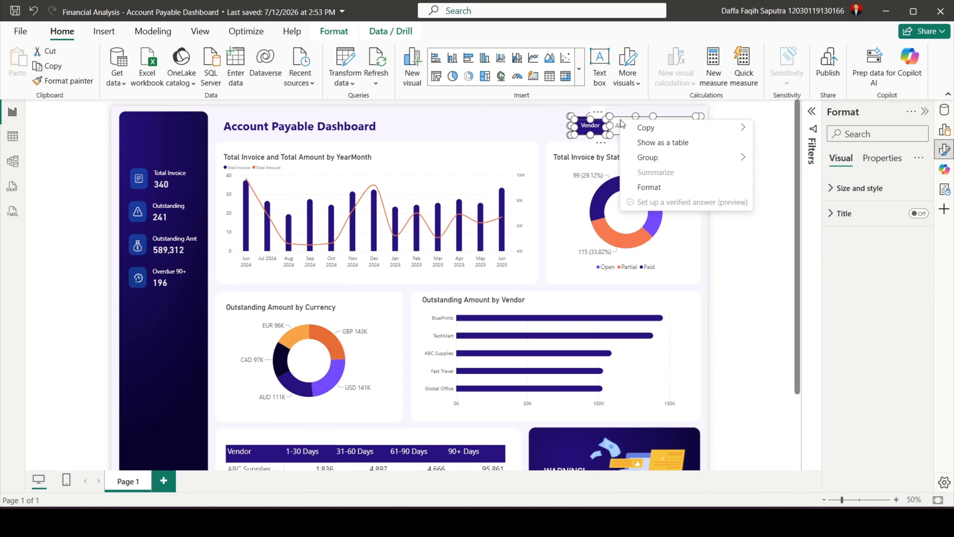
pyautogui.moveTo(687, 158)
pyautogui.click(775, 159)
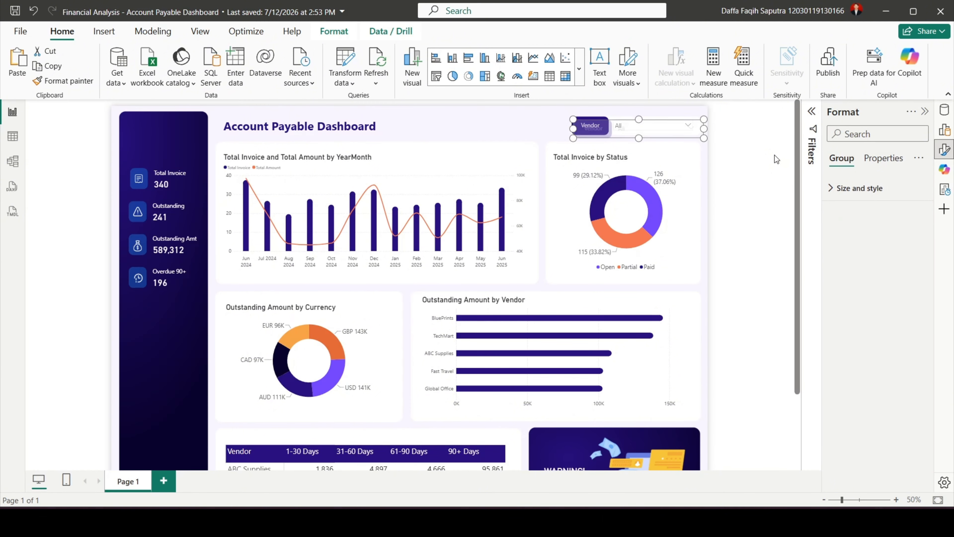
# - Duplicate the Vendor filter group and align the copy between the dashboard title and the original
pyautogui.moveTo(660, 132); pyautogui.dragTo(663, 135)
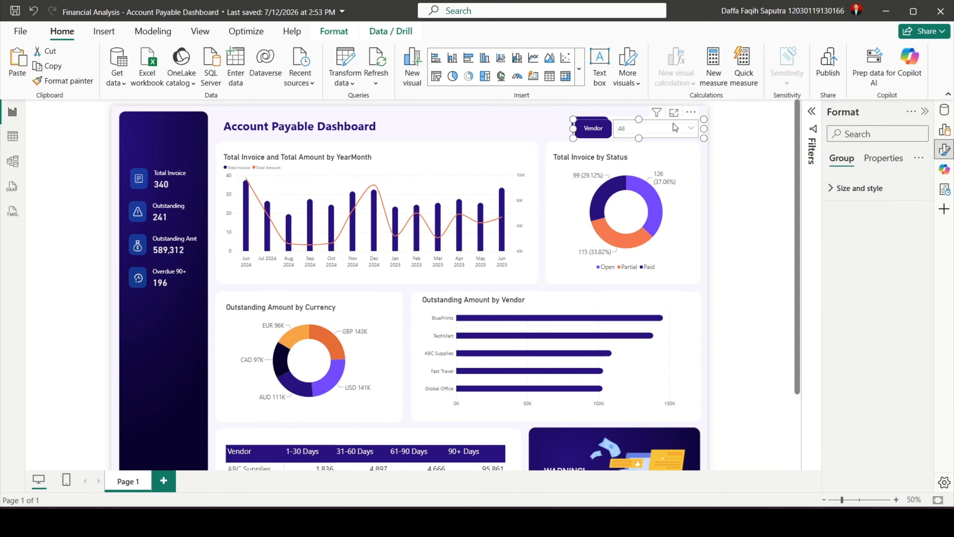
pyautogui.moveTo(603, 126); pyautogui.dragTo(463, 122)
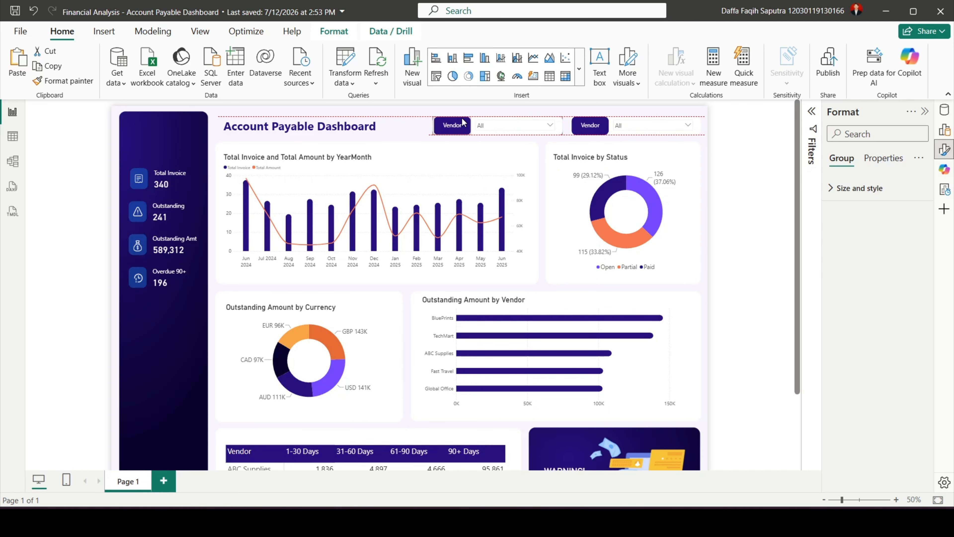
pyautogui.click(463, 122)
# - Ungroup the copied Vendor filter group and deselect its elements
pyautogui.rightClick(497, 124)
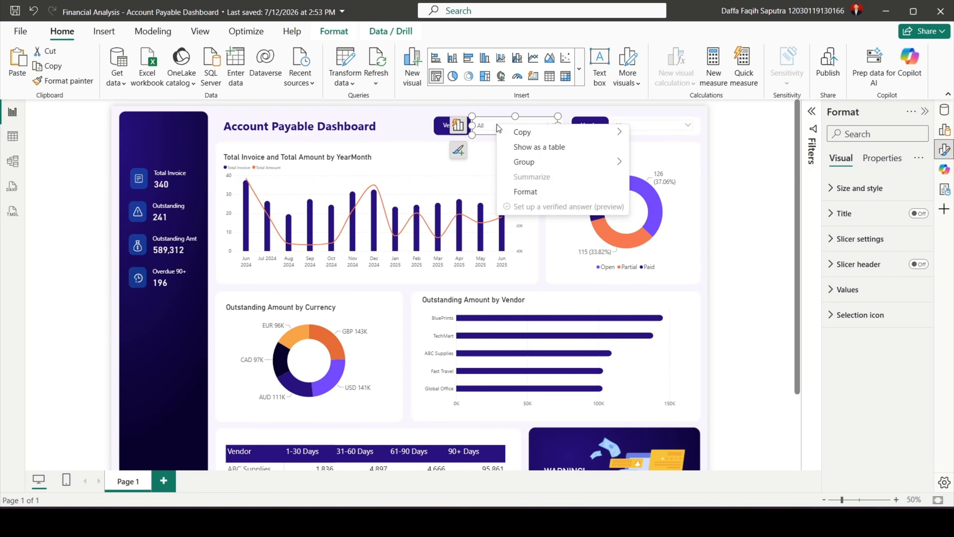
pyautogui.moveTo(543, 162)
pyautogui.click(648, 177)
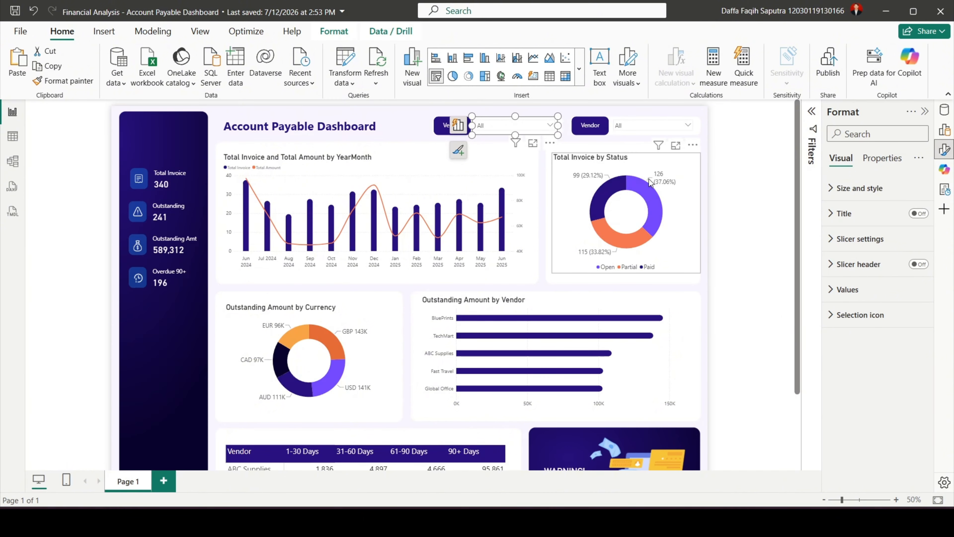
pyautogui.click(759, 192)
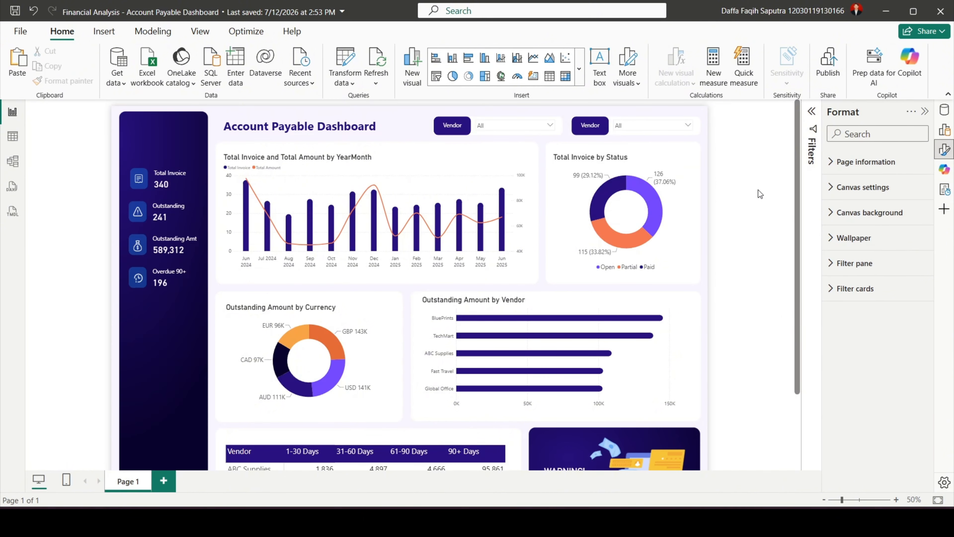
# - Replace the copied label's text with "Year"
pyautogui.click(454, 122)
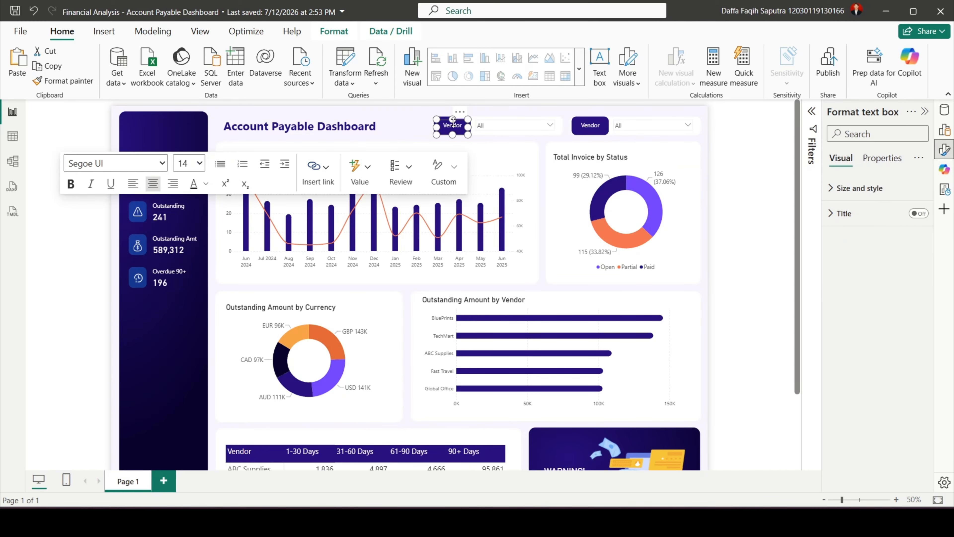
pyautogui.hotkey('ctrl', 'a')
pyautogui.press('BackSpace')
# - Replace the copied slicer's Vendor field with Year from the InvoiceDate hierarchy in Date Dimensions
pyautogui.click(525, 126)
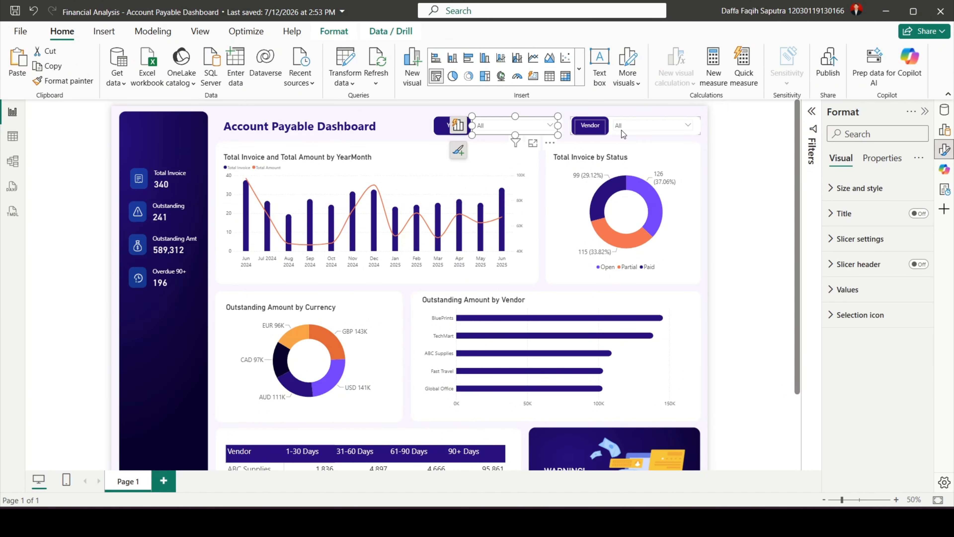
pyautogui.click(945, 130)
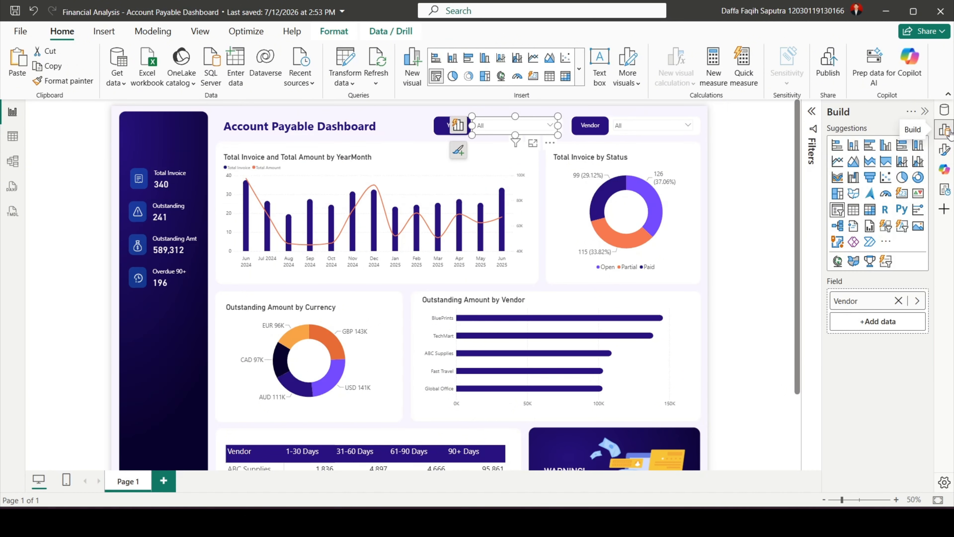
pyautogui.click(917, 301)
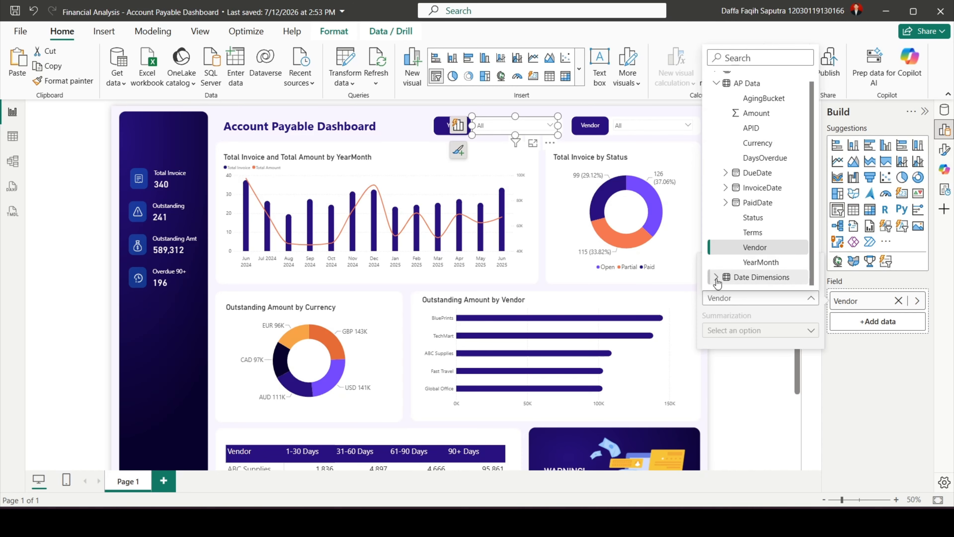
pyautogui.click(717, 277)
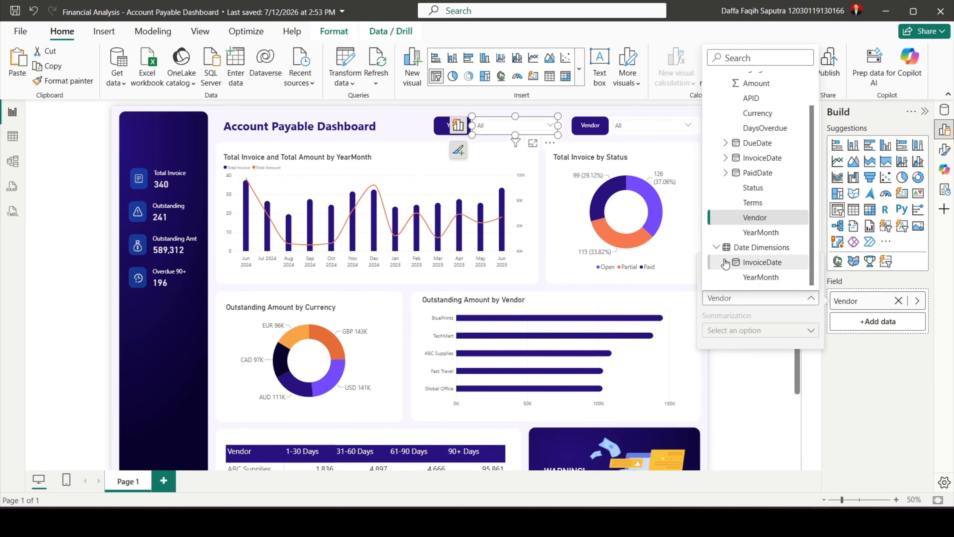
pyautogui.click(726, 264)
pyautogui.scroll(-3, 727, 263)
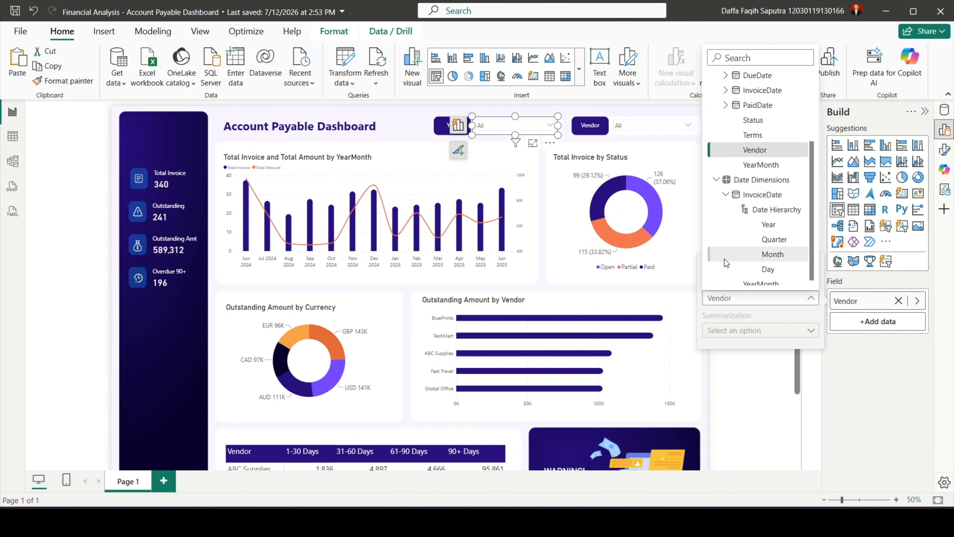
pyautogui.click(768, 225)
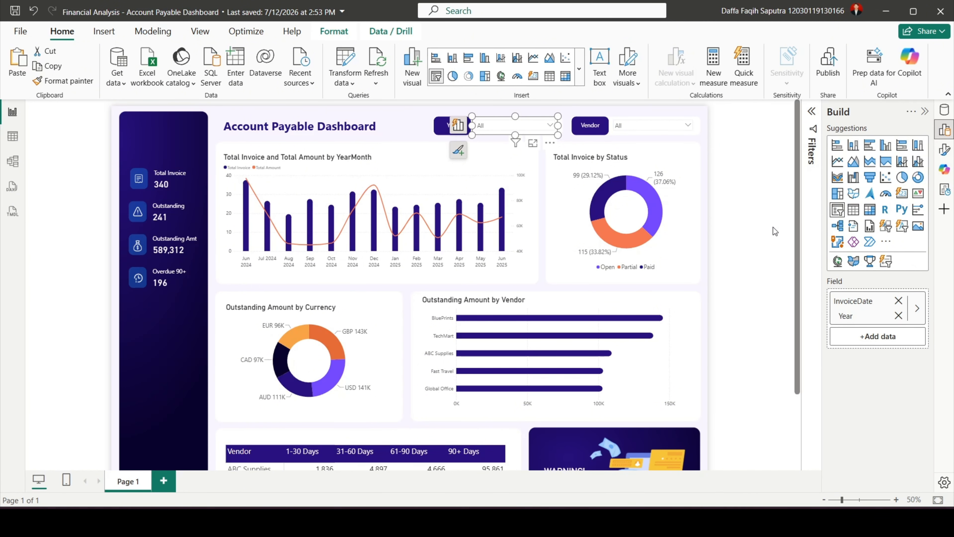
pyautogui.click(754, 217)
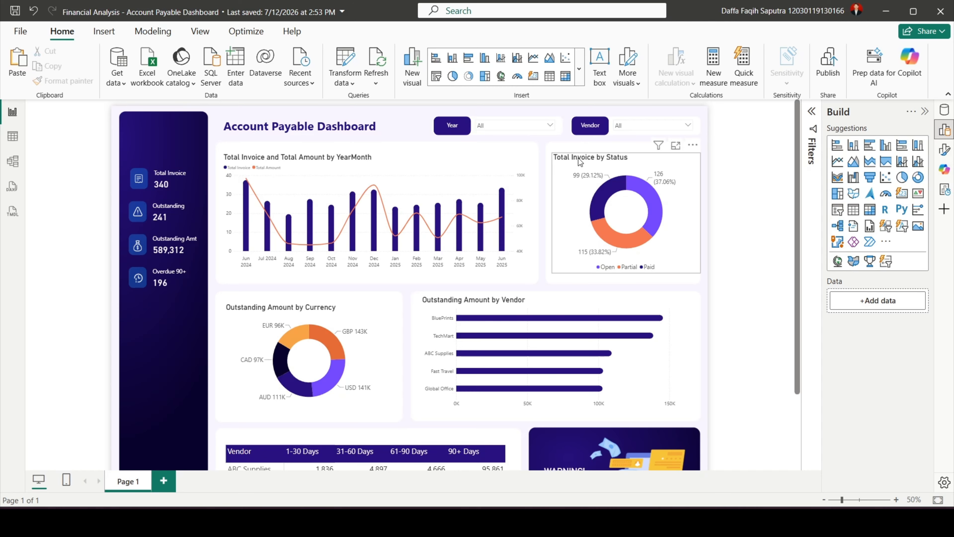
# - Open the Year and Vendor slicer dropdowns to check the options each one offers
pyautogui.click(520, 122)
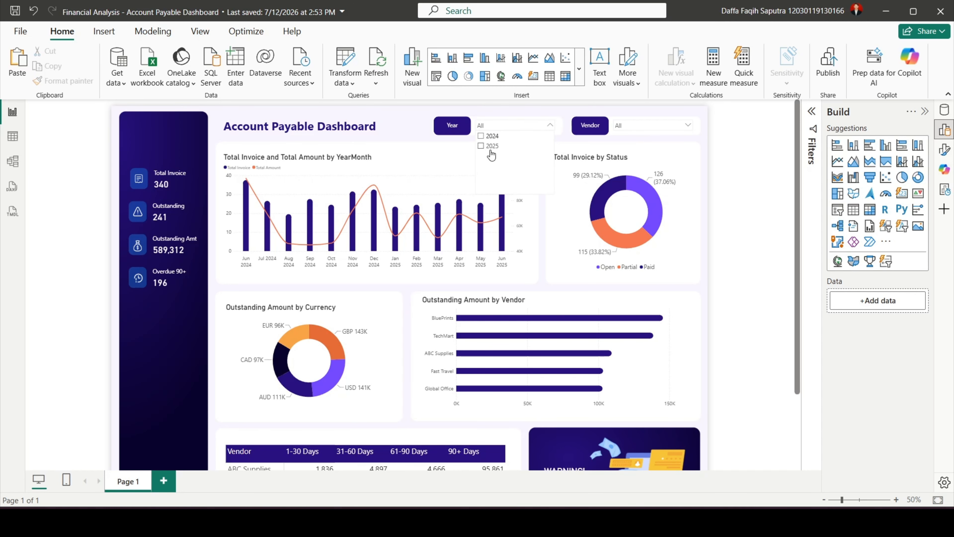
pyautogui.click(652, 125)
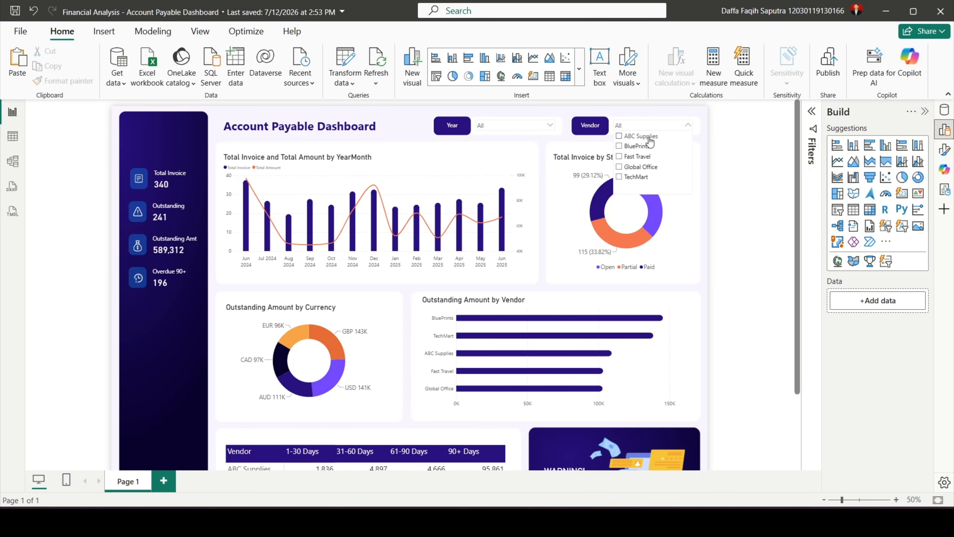
# - Test cross-filtering the report visuals by the Paid, Open and Partial segments of the Total Invoice by Status donut chart
pyautogui.click(749, 247)
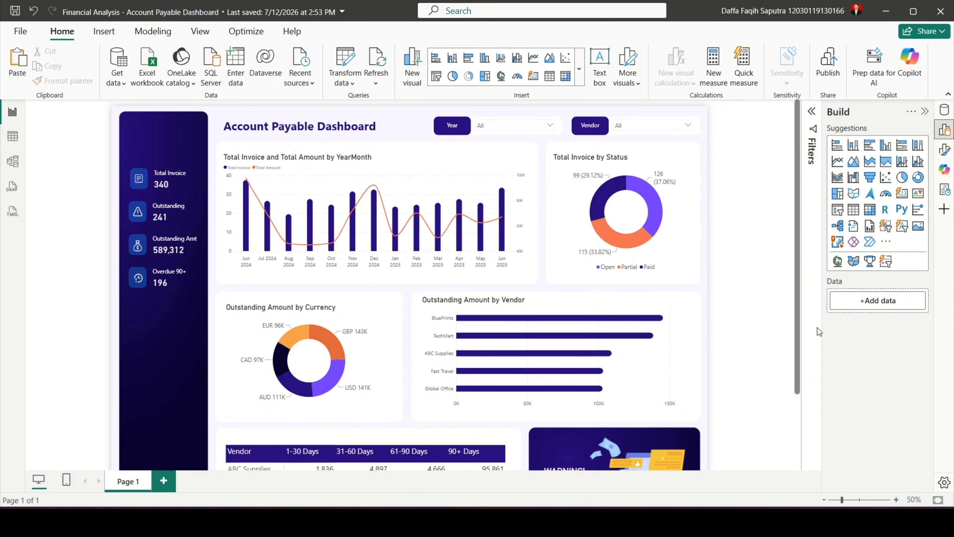
pyautogui.click(937, 500)
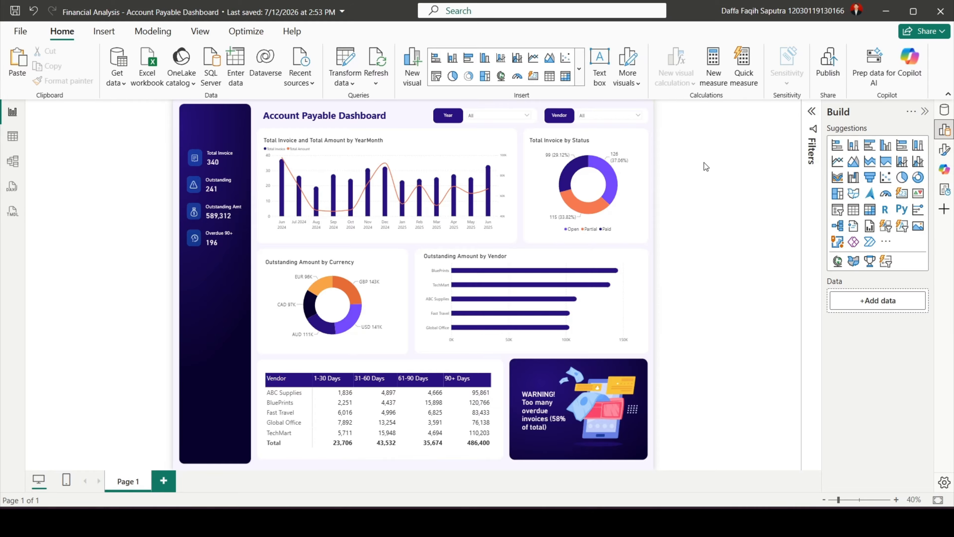
pyautogui.click(574, 173)
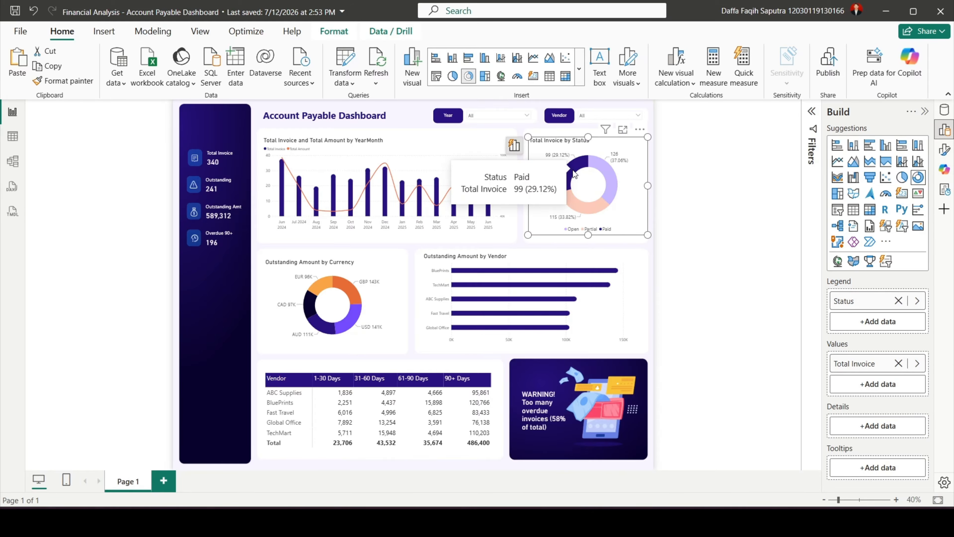
pyautogui.click(610, 180)
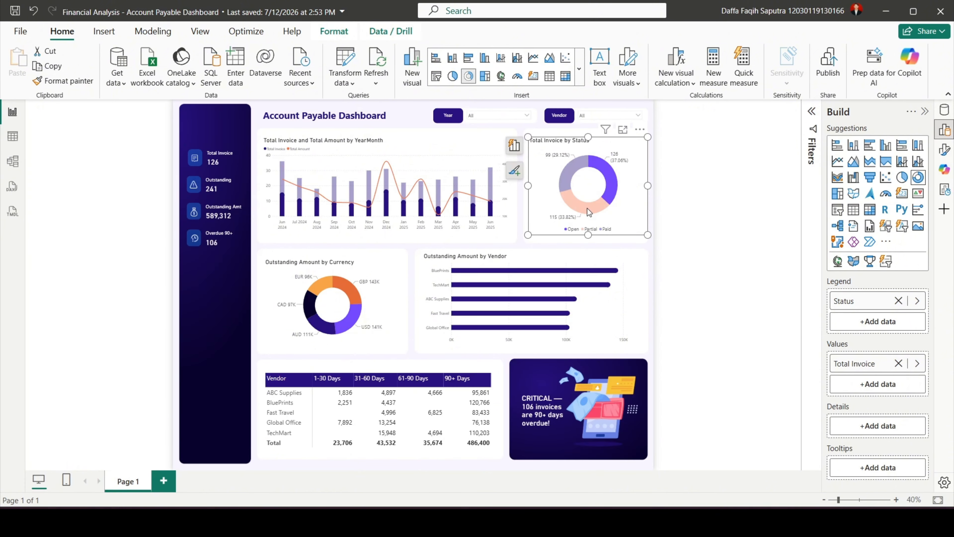
pyautogui.click(588, 208)
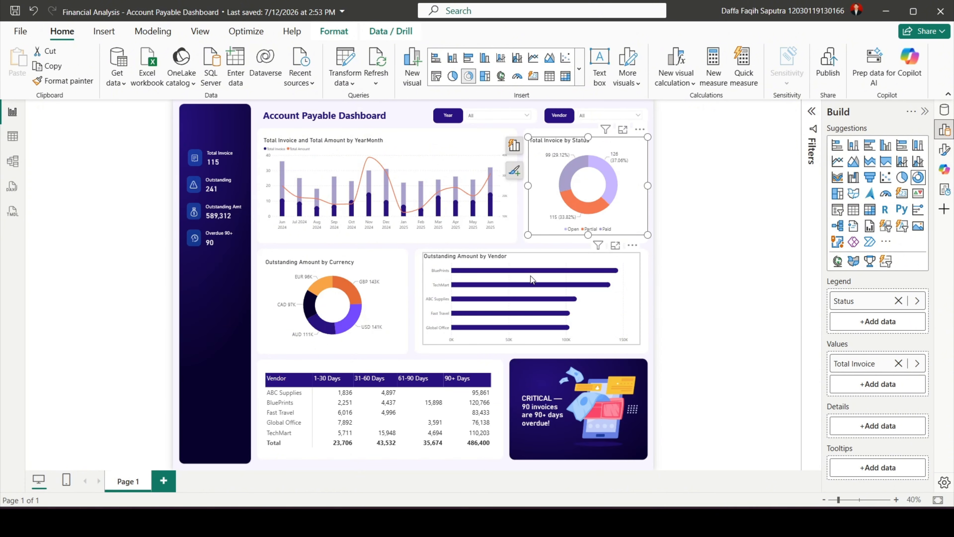
# - Test cross-filtering by BluePrints, TechMart, ABC Supplies and Fast Travel in the Outstanding Amount by Vendor chart, and clear the selection
pyautogui.click(463, 277)
pyautogui.click(442, 273)
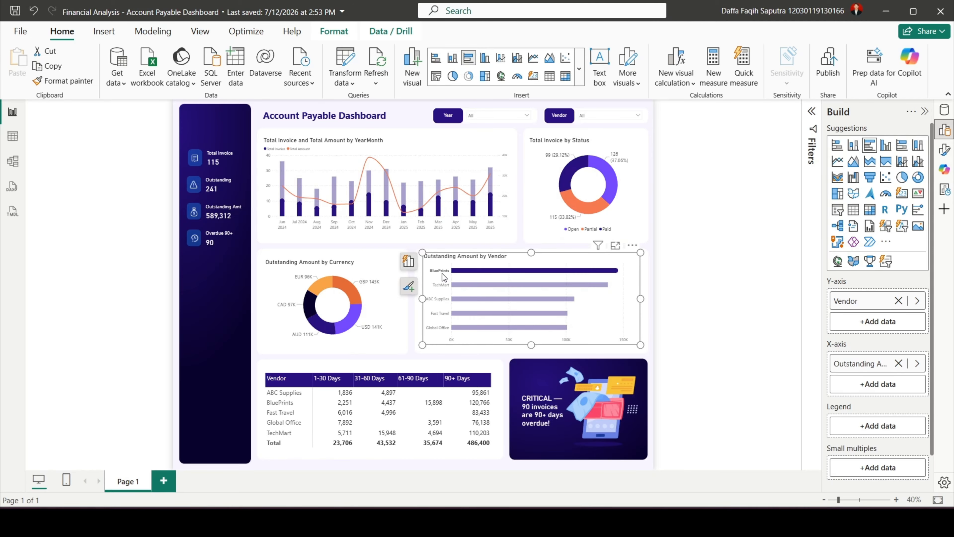
pyautogui.click(442, 286)
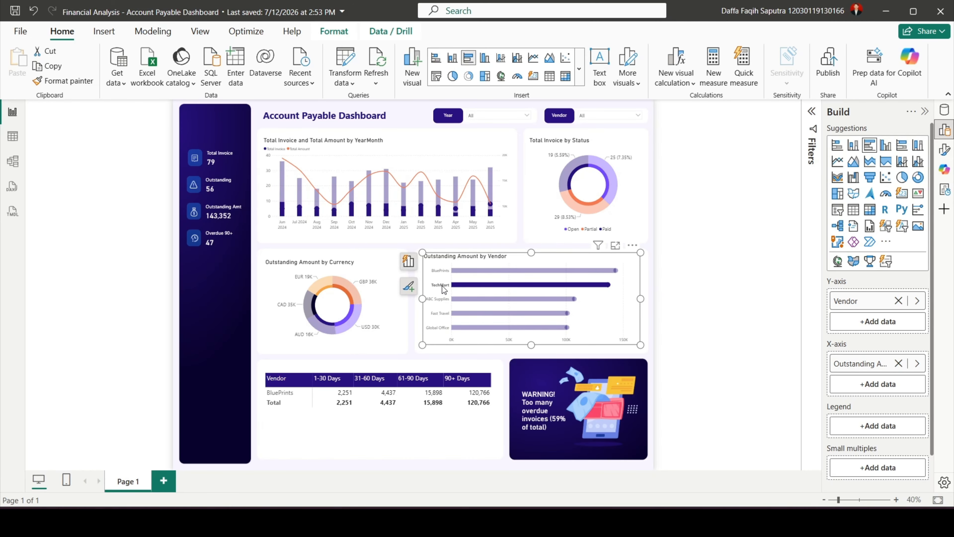
pyautogui.click(442, 300)
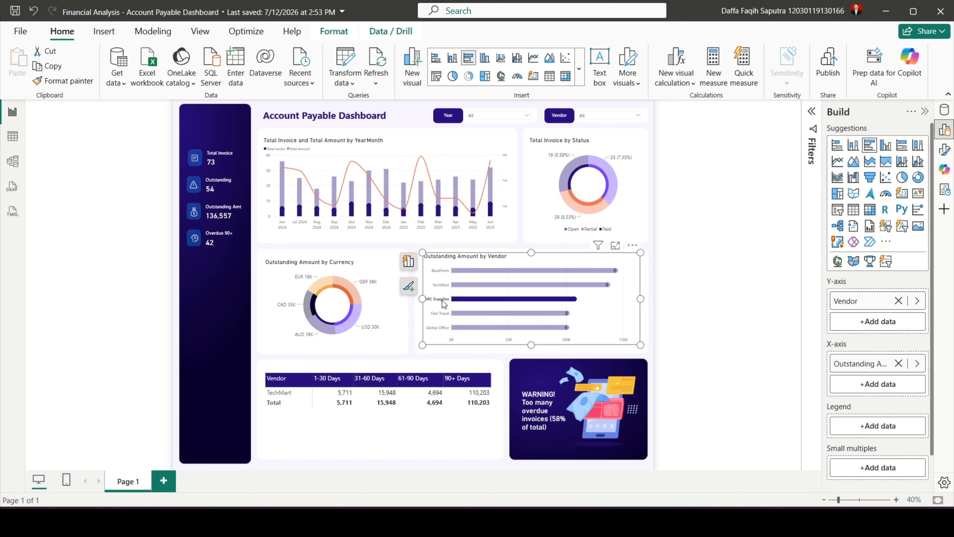
pyautogui.click(443, 316)
pyautogui.click(442, 316)
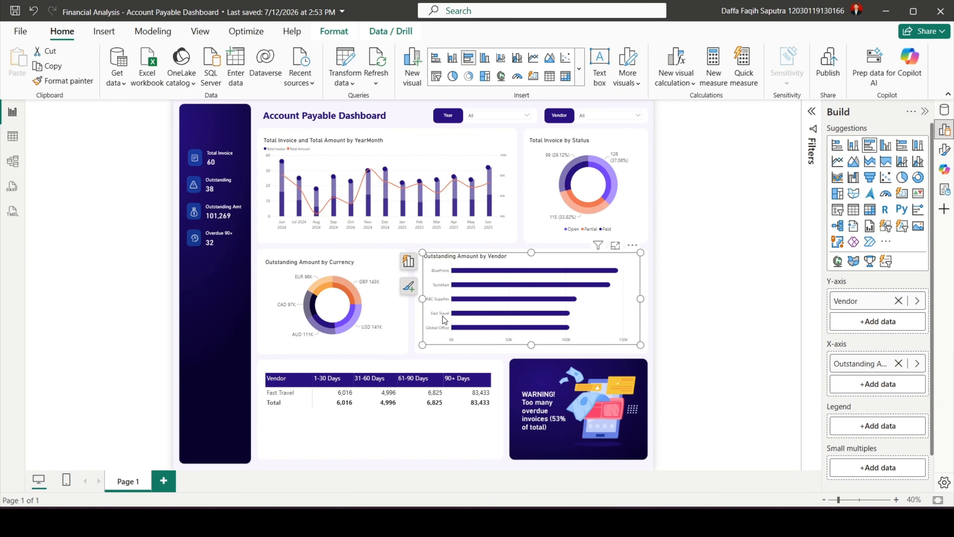
pyautogui.click(752, 342)
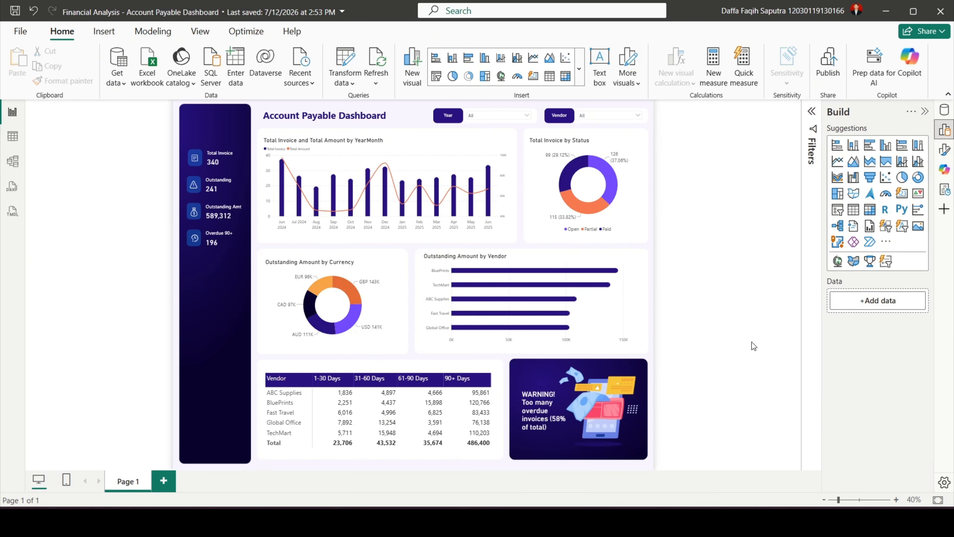